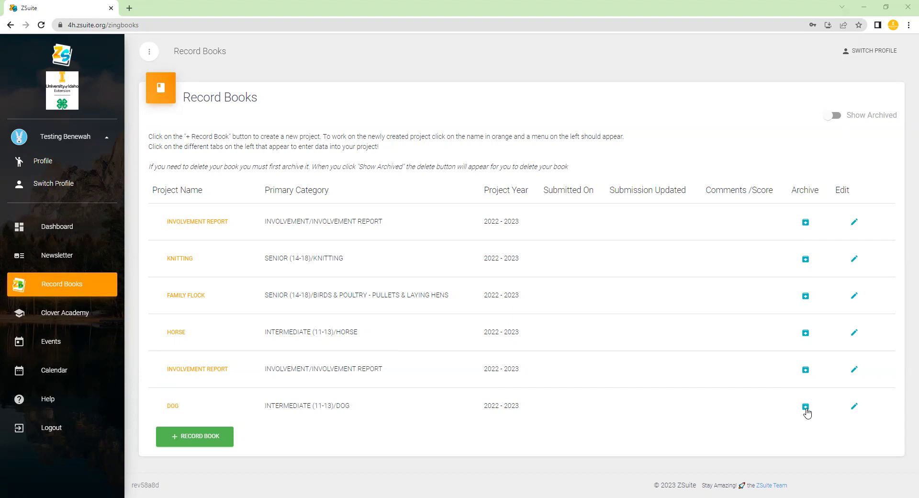
Archive the Dog record book and display the archived record books in the list.
click(806, 410)
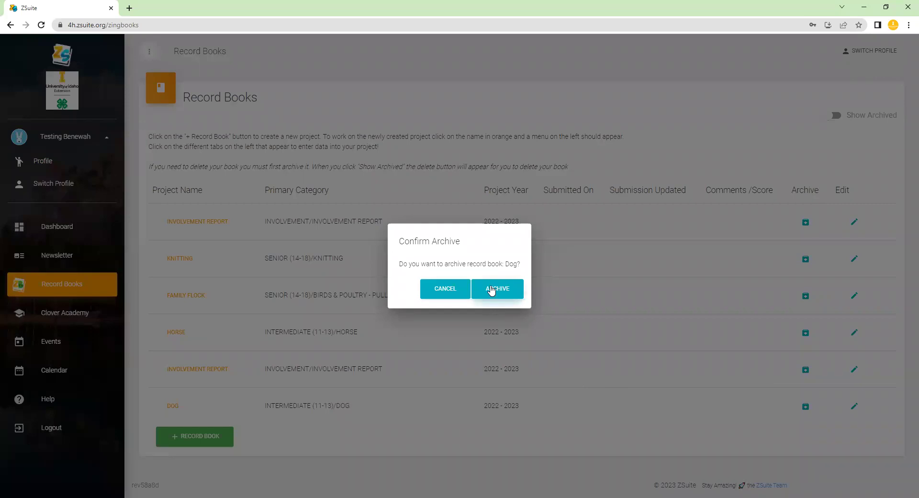
click(492, 289)
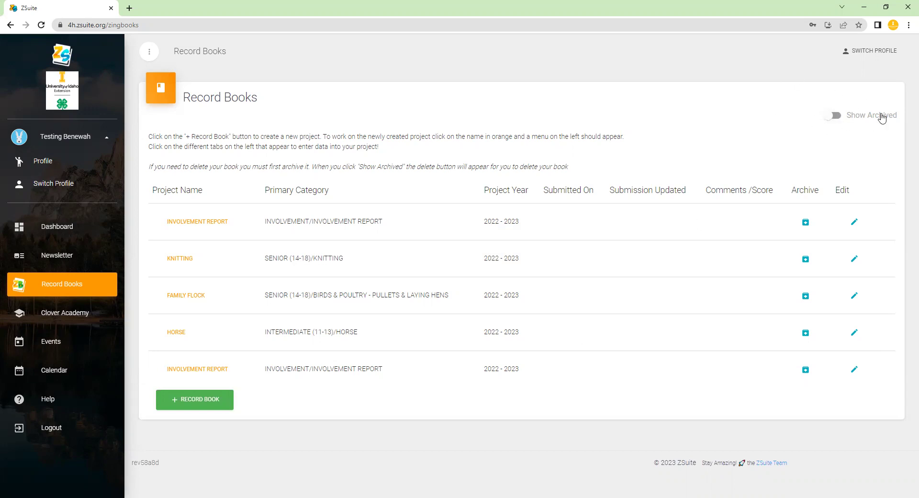
click(836, 118)
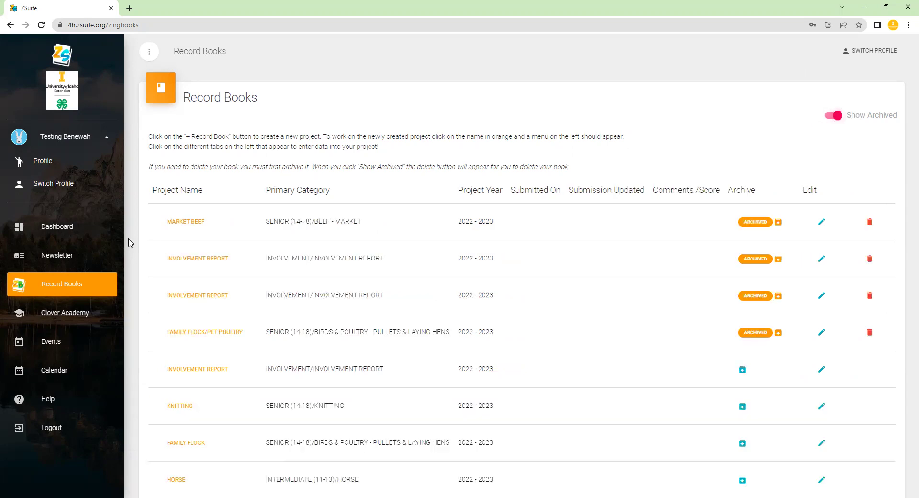
scroll(363, 383, down, 3)
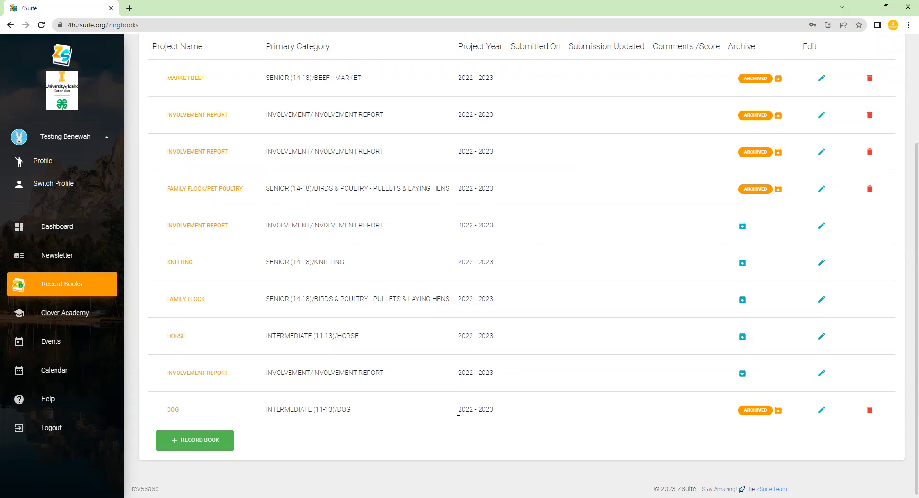
Unarchive the Dog record book and archive it again.
click(750, 412)
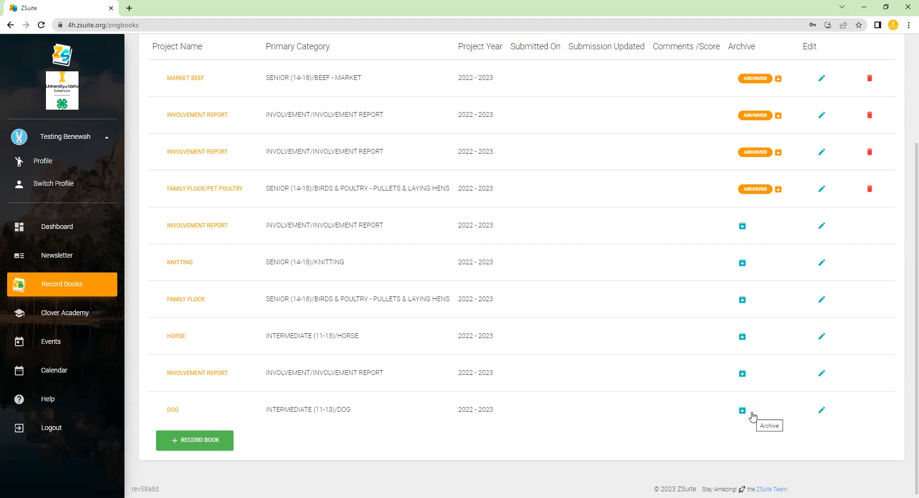
click(751, 412)
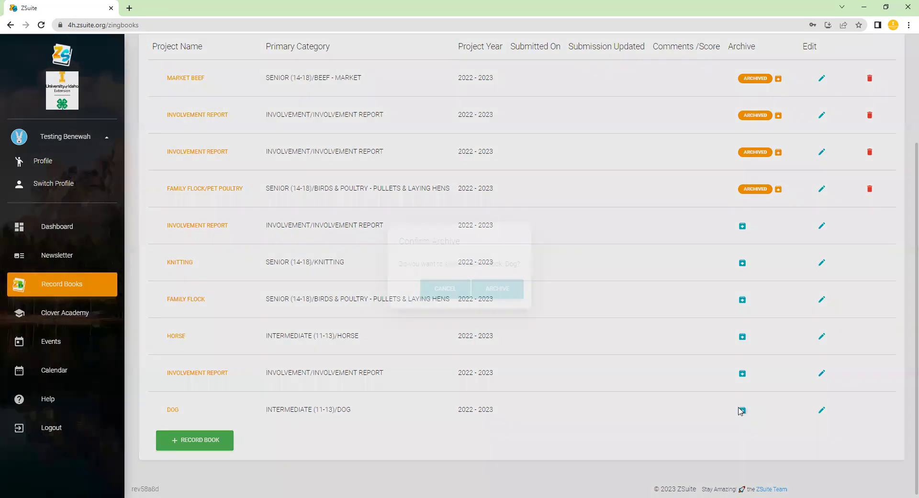
click(523, 295)
Hide the archived record books and open the Project Info page of the first Involvement Report.
scroll(749, 390, up, 3)
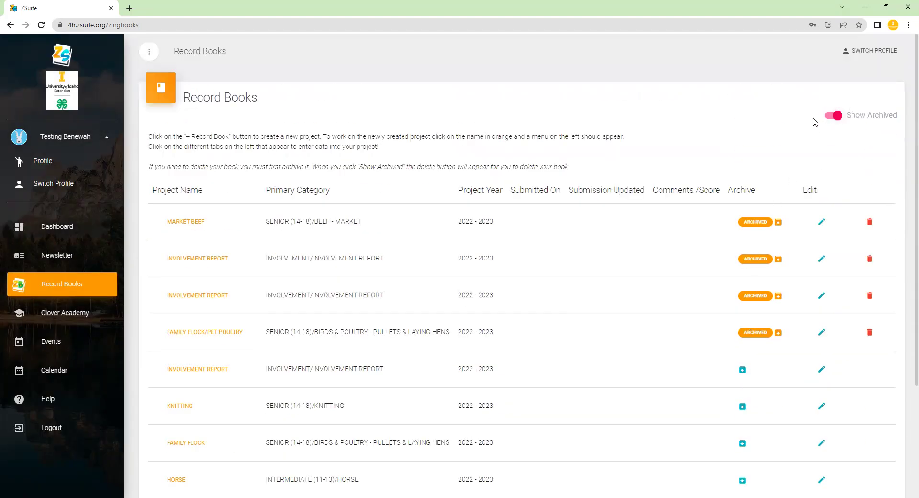
click(829, 119)
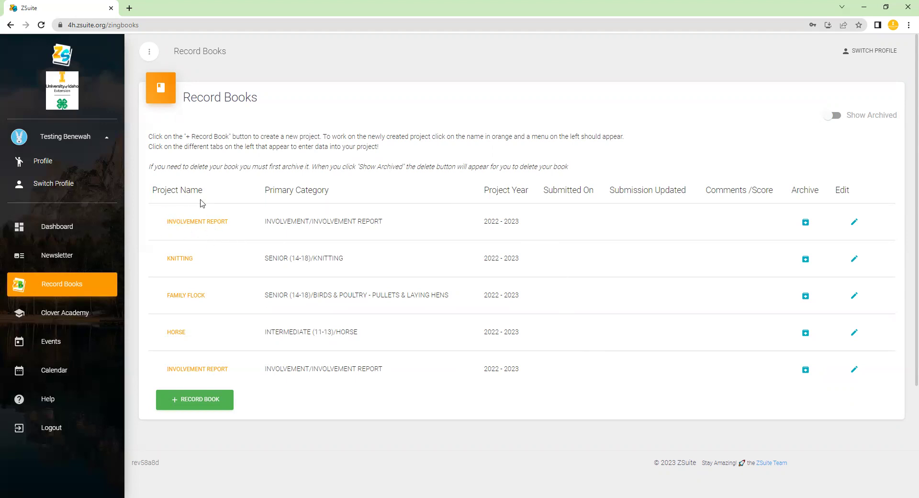
click(193, 222)
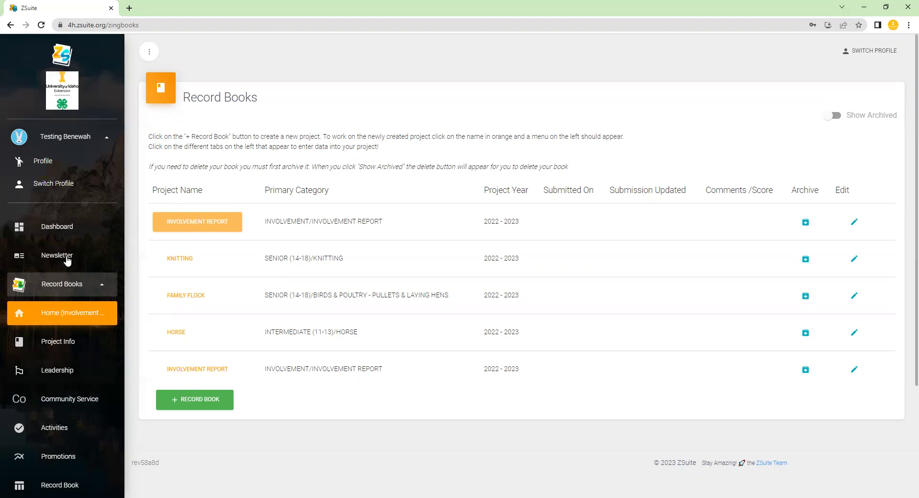
scroll(67, 320, down, 3)
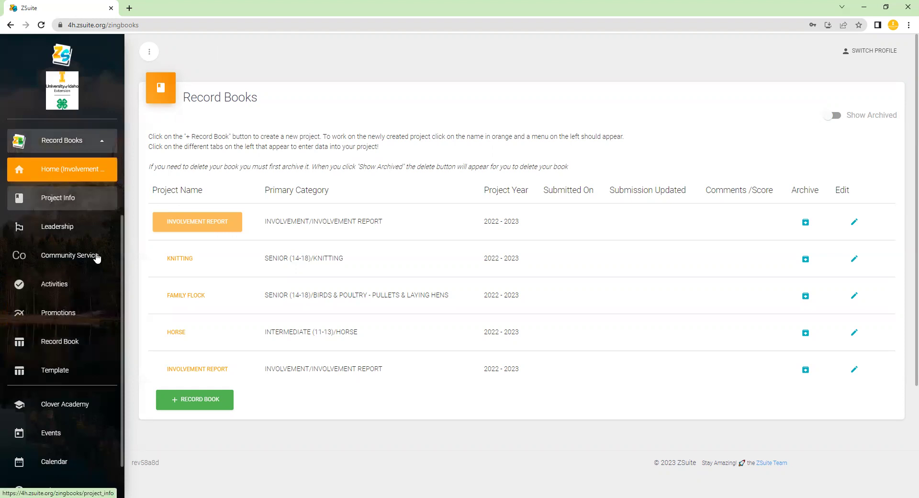
click(55, 198)
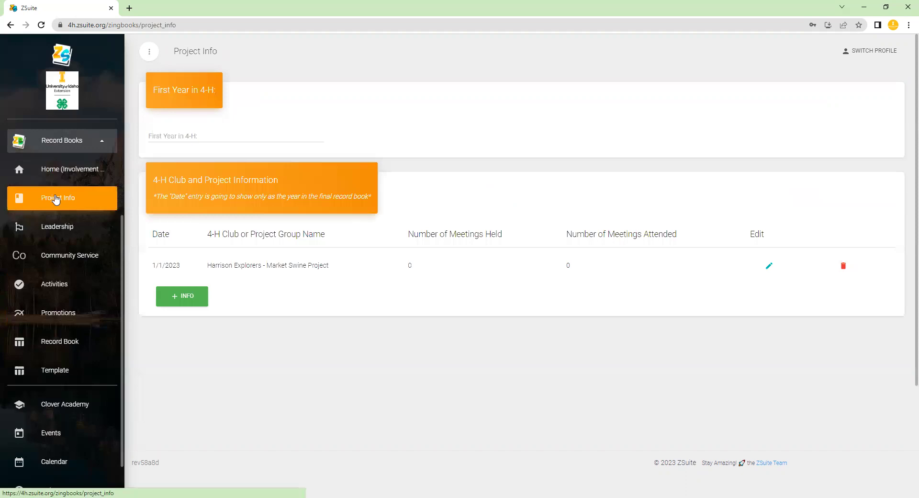
Save 2023 as the first year in 4-H and delete the Harrison Explorers - Market Swine Project entry.
click(173, 131)
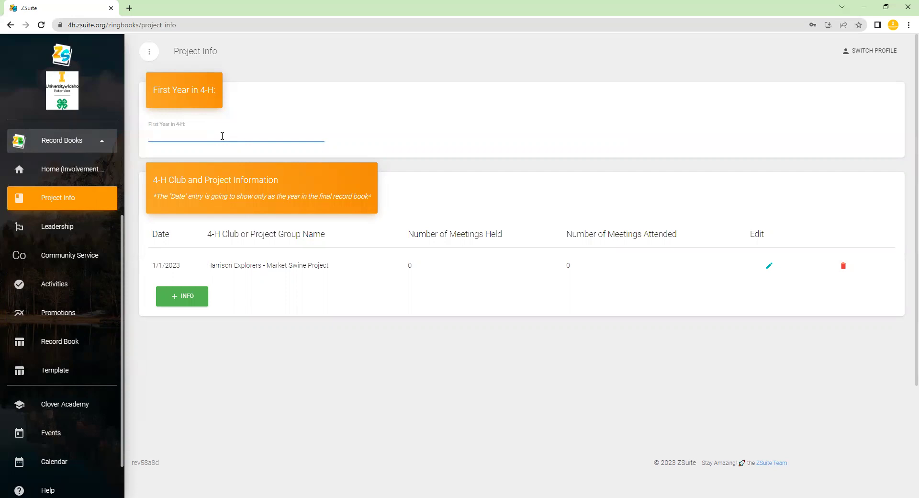
text(2023)
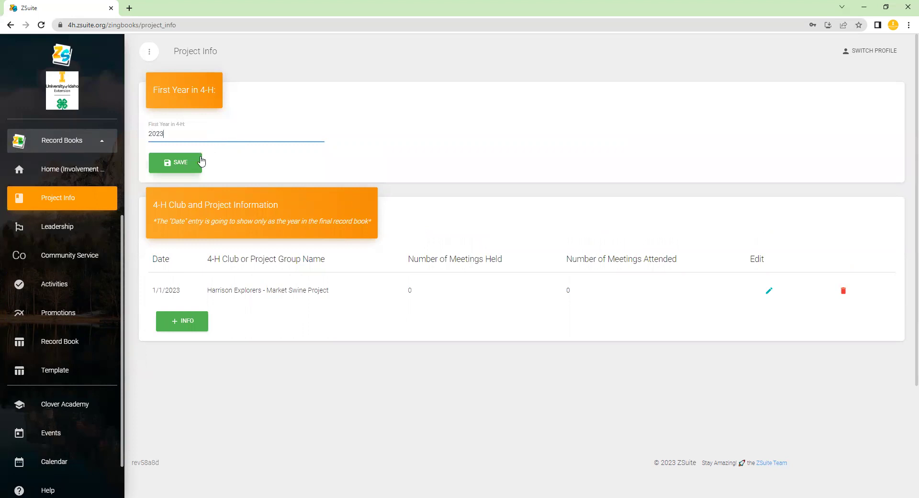
click(179, 164)
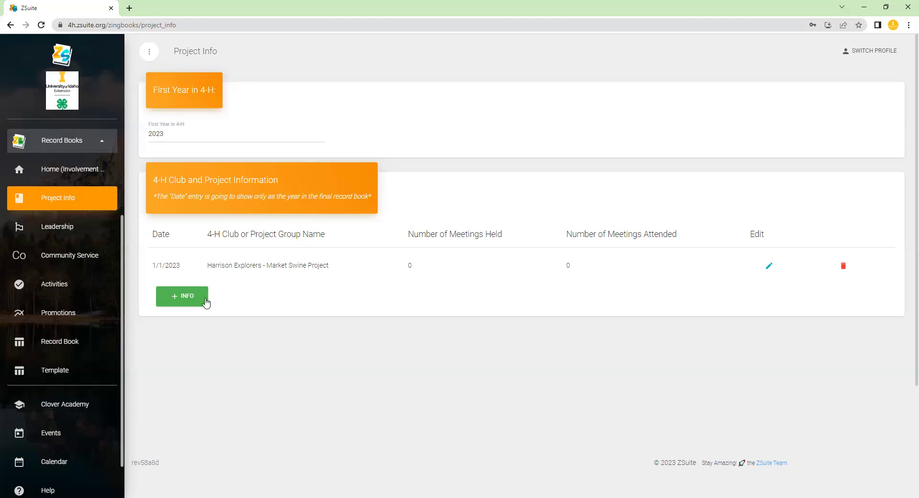
click(845, 266)
click(493, 299)
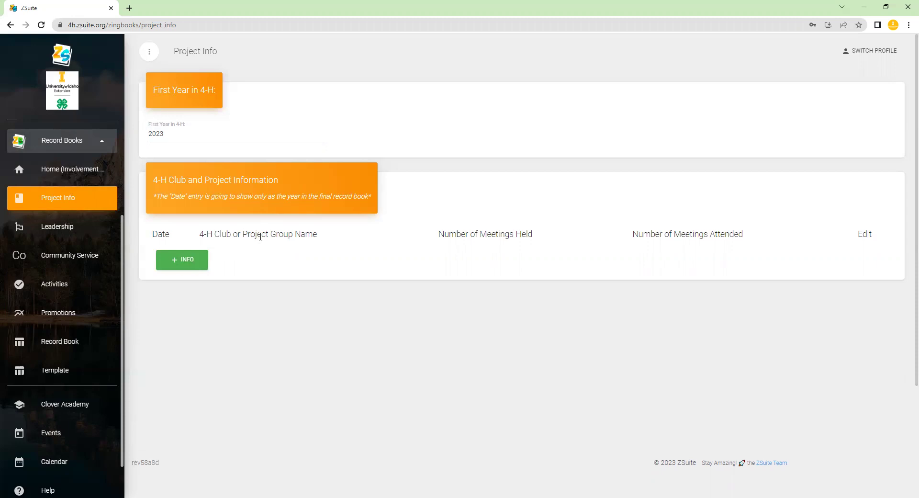
Add a club information entry dated 01/01/2023 named "Dead-Eye Archery - Archery Project", leaving both meeting counts blank, and save it.
click(184, 260)
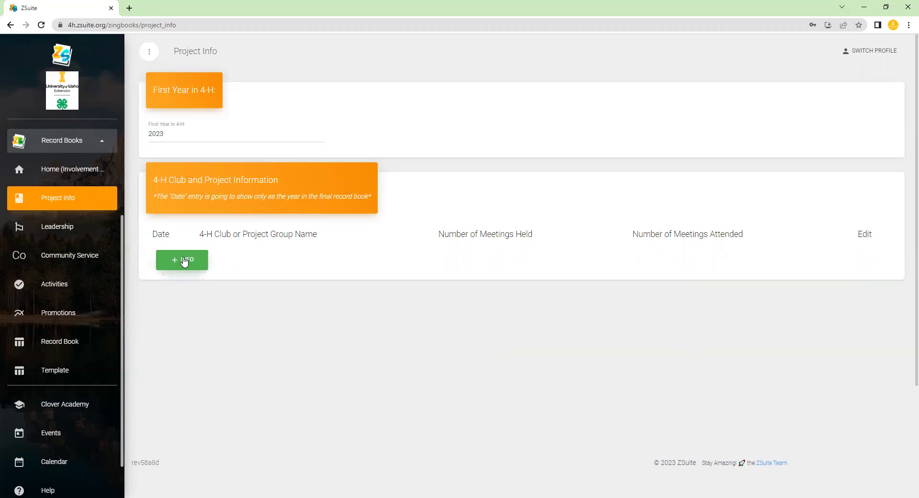
click(183, 260)
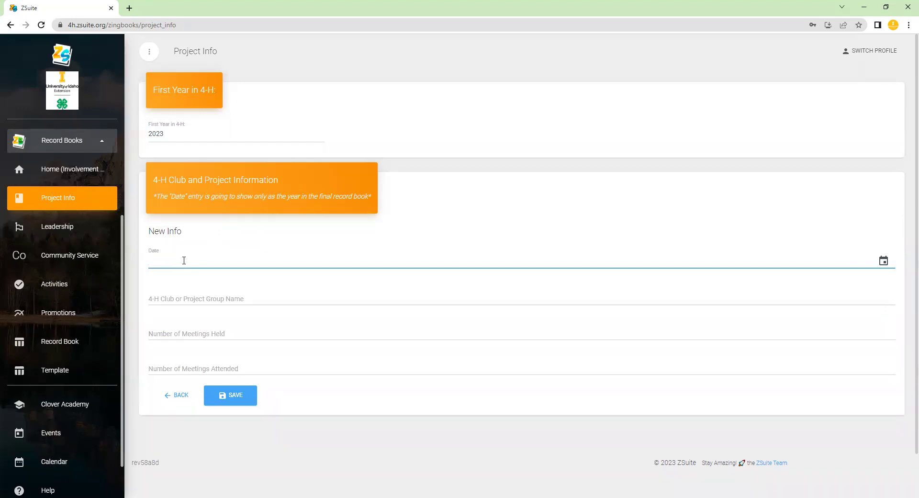
text(01/01/2023)
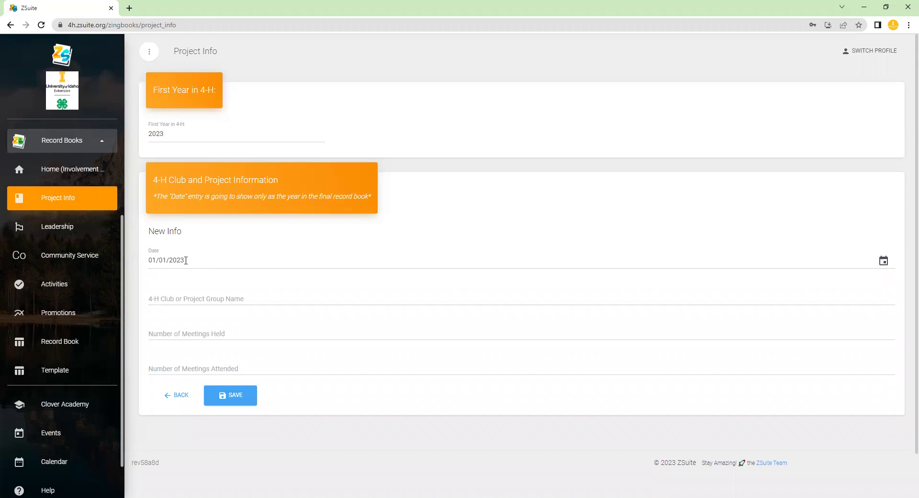
click(184, 298)
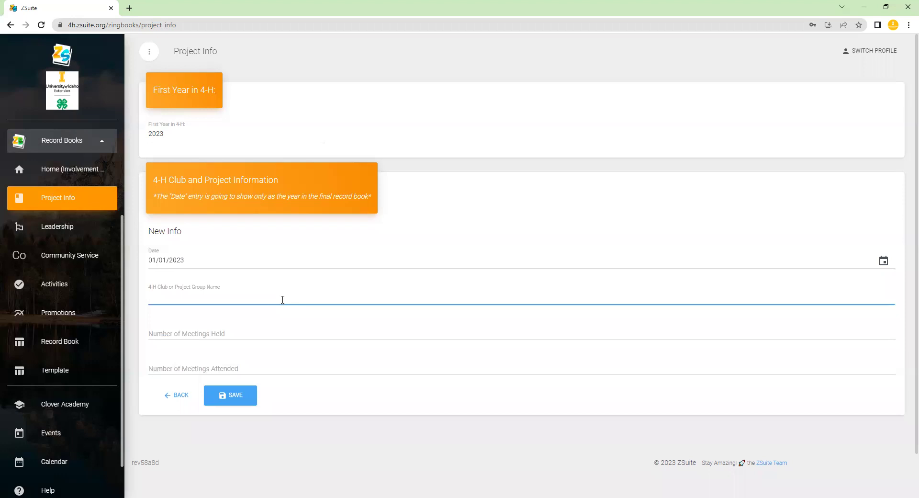
text(Dead-Eye Archery - Archery Project)
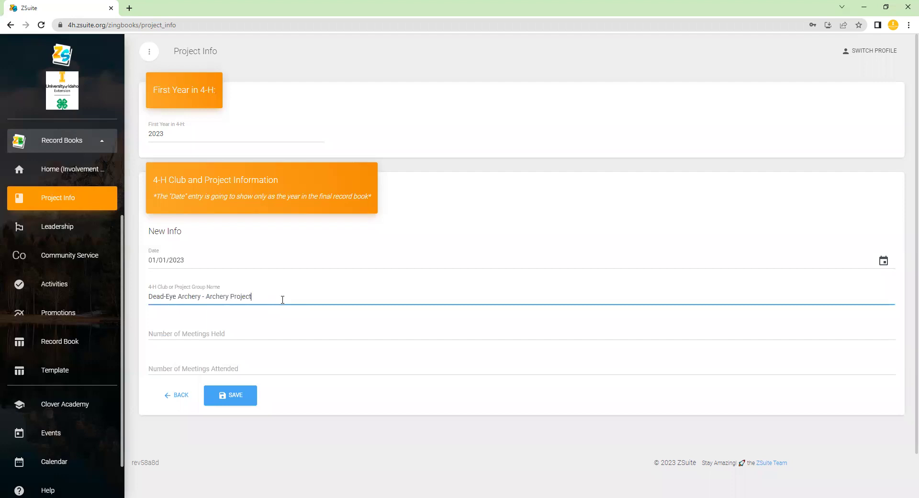
click(271, 330)
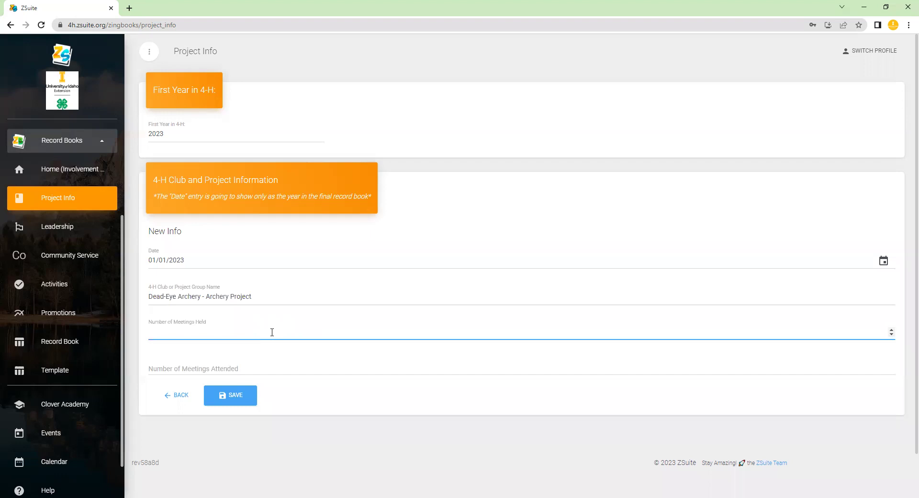
click(245, 360)
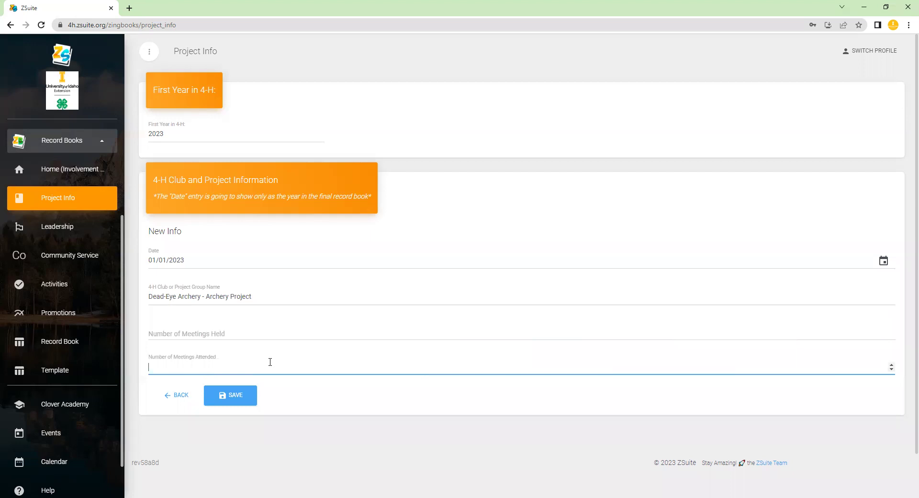
click(236, 397)
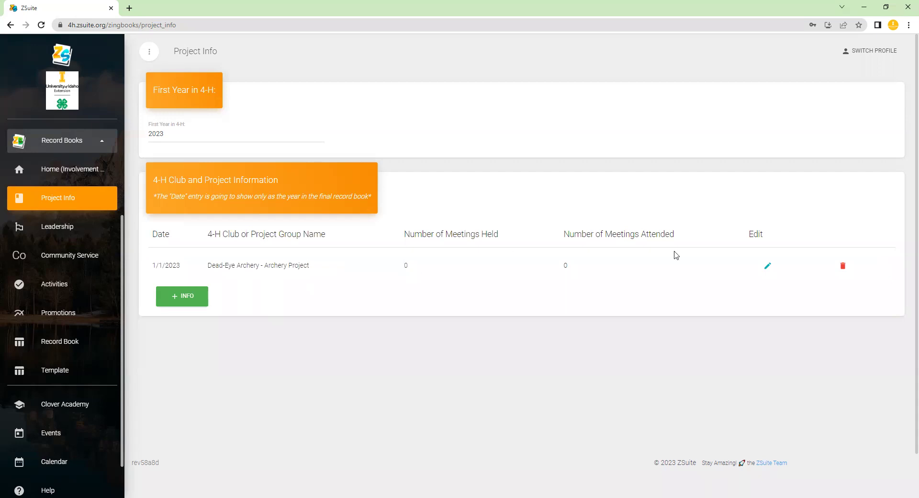
Edit the Dead-Eye Archery entry to 25 meetings held and 15 meetings attended, and save it.
click(769, 266)
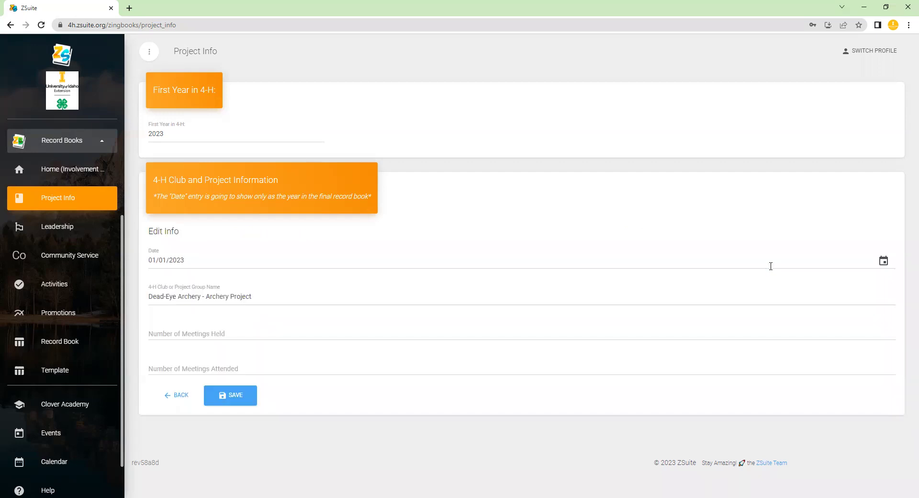
click(249, 336)
text(25)
click(336, 364)
text(15)
click(238, 399)
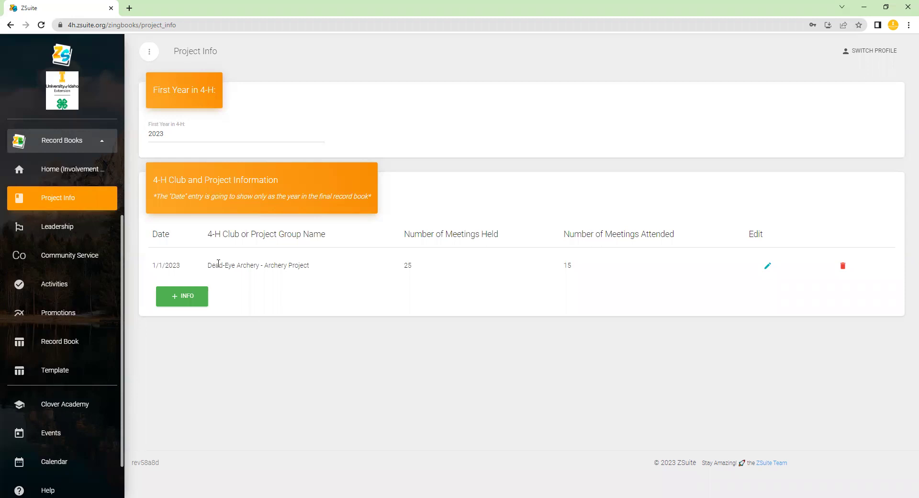
Add and save a club information entry dated 01/01/2023 for the club "Animal House" without meeting counts.
click(197, 294)
click(199, 265)
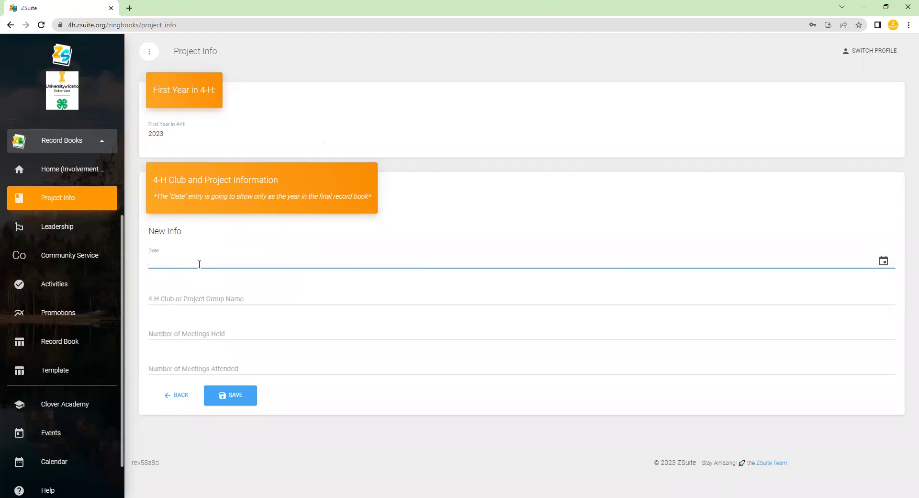
text(01/01/2023)
click(187, 293)
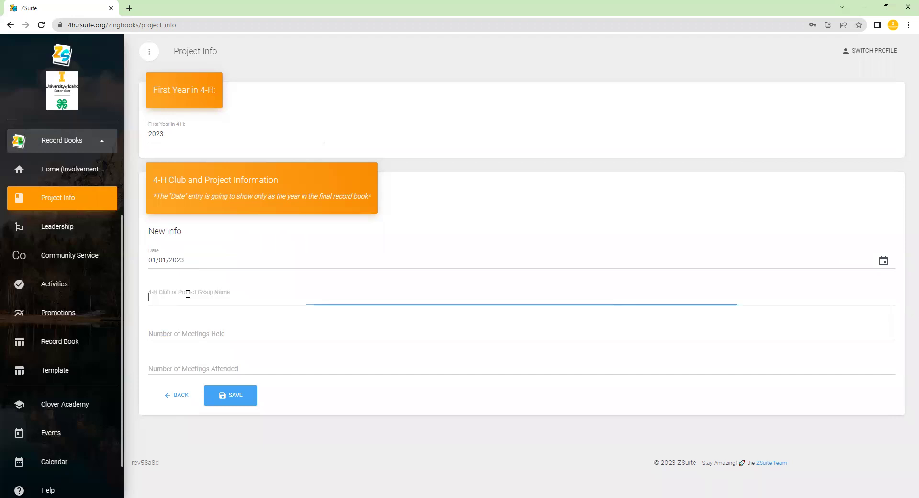
text(Animal House)
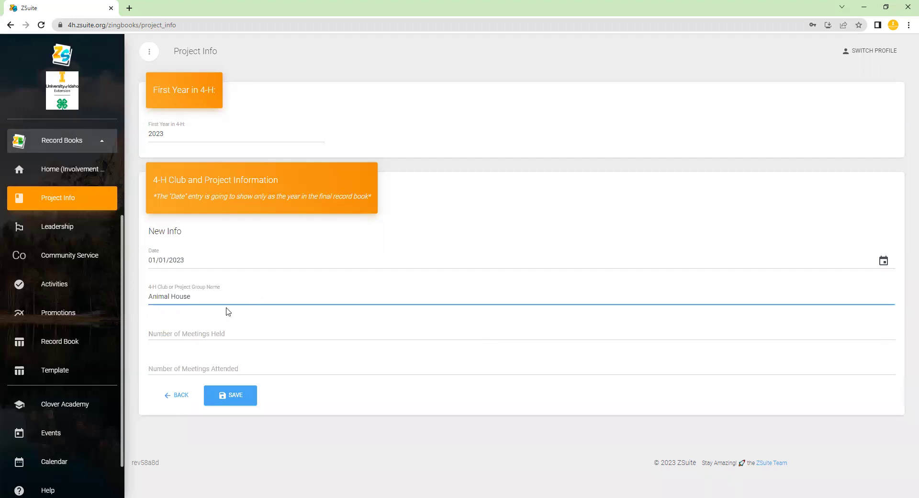
click(234, 396)
Add and save a club information entry dated 01/01/2023 named "Animal House - Market Goat Project", leaving the meeting counts blank.
click(188, 335)
click(186, 261)
text(01/01/2023)
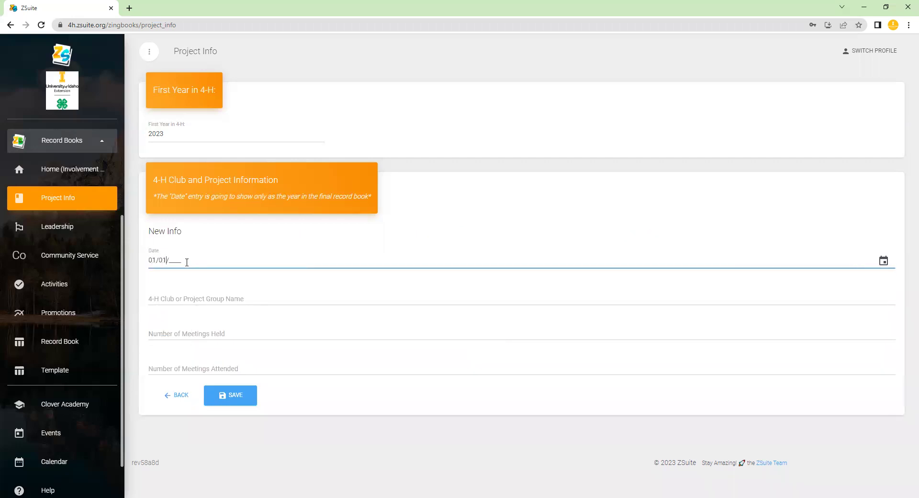
click(195, 296)
text(Animal House)
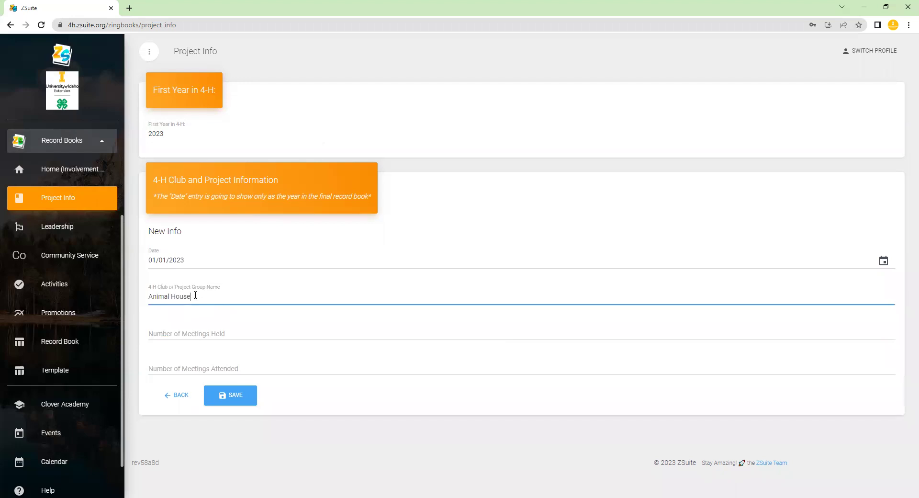
text( - Market Goat Project)
click(206, 328)
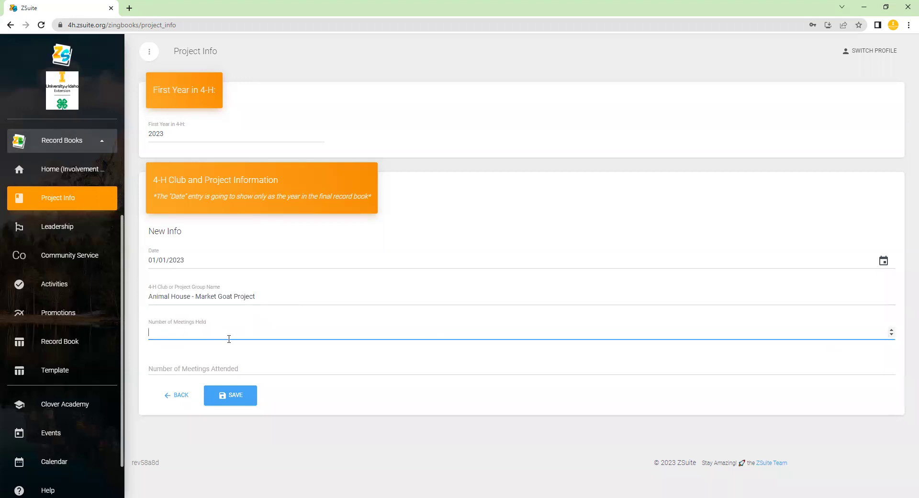
click(232, 366)
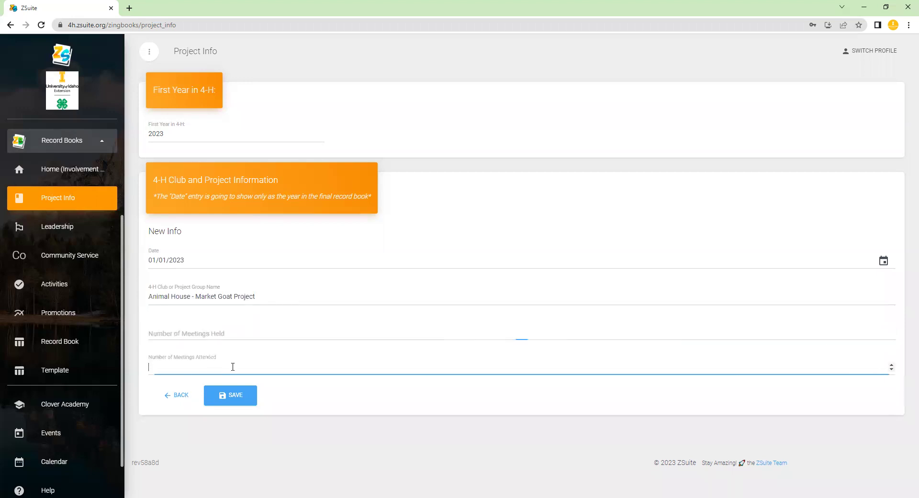
click(233, 398)
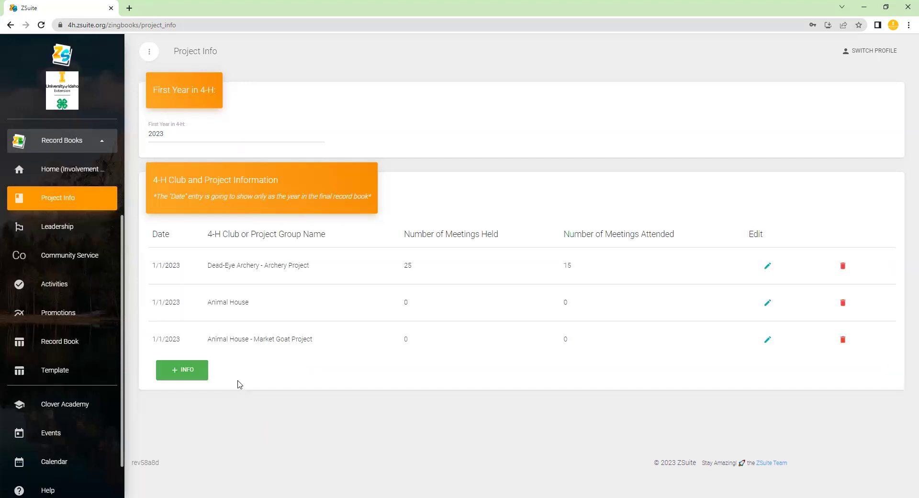
Add and save a club information entry dated 01/01/2023 named "Barnyard Brigade - Market Swine", leaving both meeting counts blank.
click(187, 371)
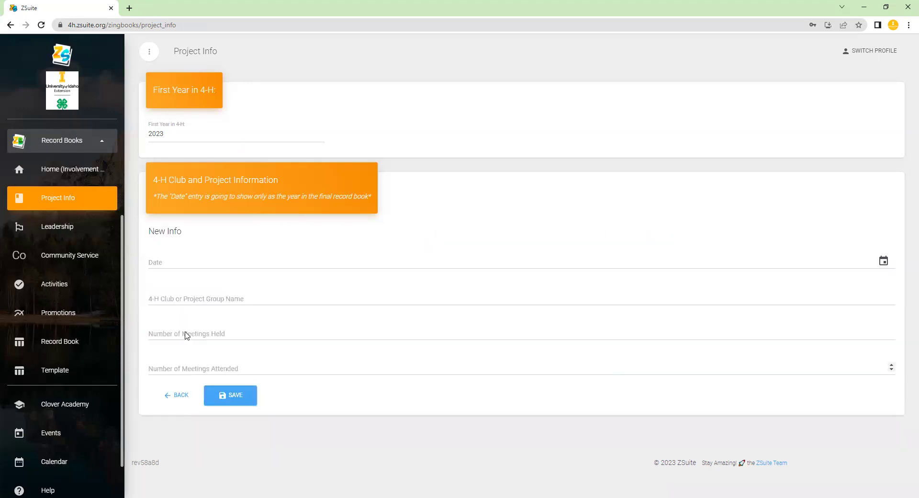
click(197, 256)
text(01010)
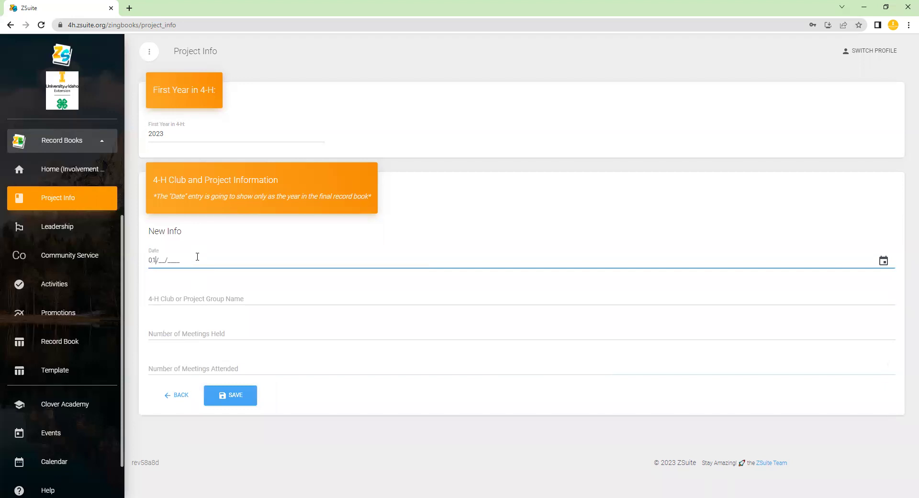
text(2023)
click(179, 298)
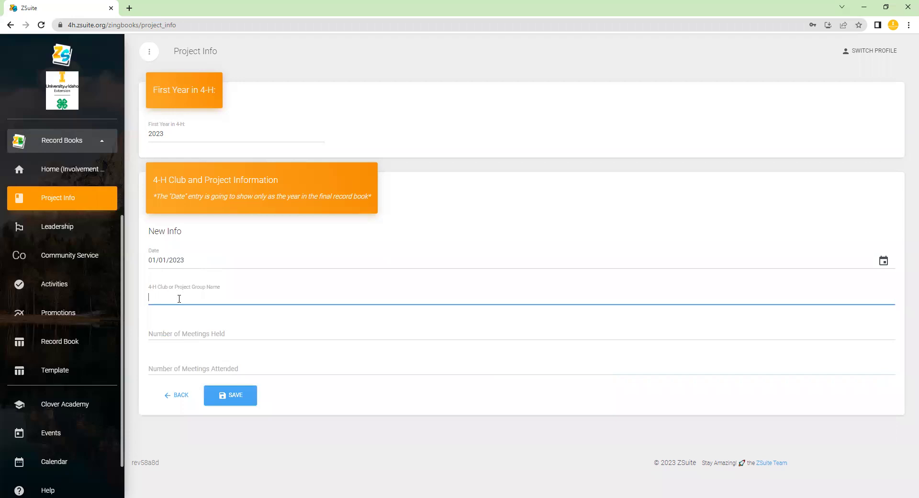
text(Barnyard Brigade - Market Swine)
click(248, 403)
Add and save a club information entry dated 01/01/2023 named "Barnyard Brigade - Market Beef" without meeting counts.
click(194, 414)
click(180, 261)
text(01/01/2023)
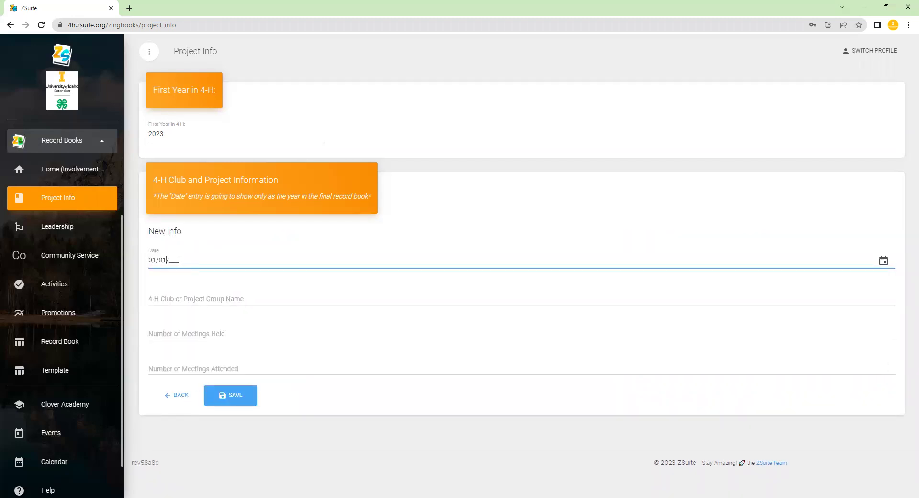
click(187, 297)
text(Barnyard Brid)
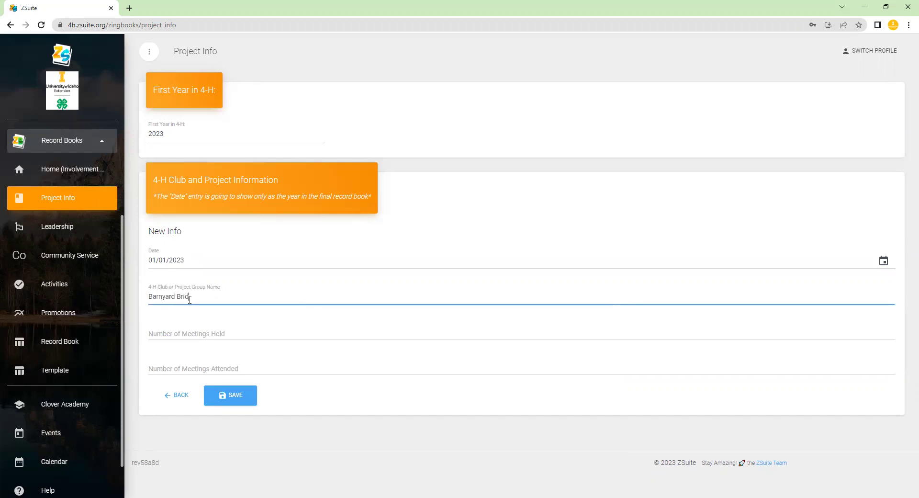
key(BackSpace)
text(gade)
key(Tab)
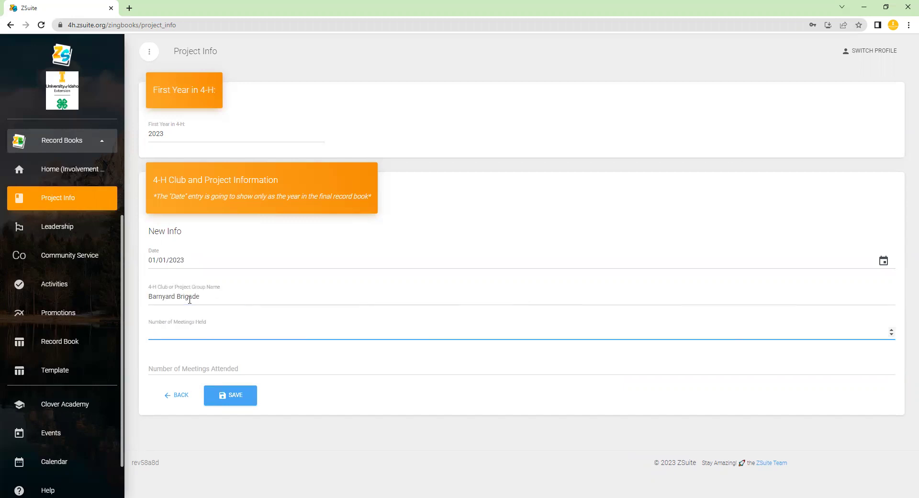
click(224, 297)
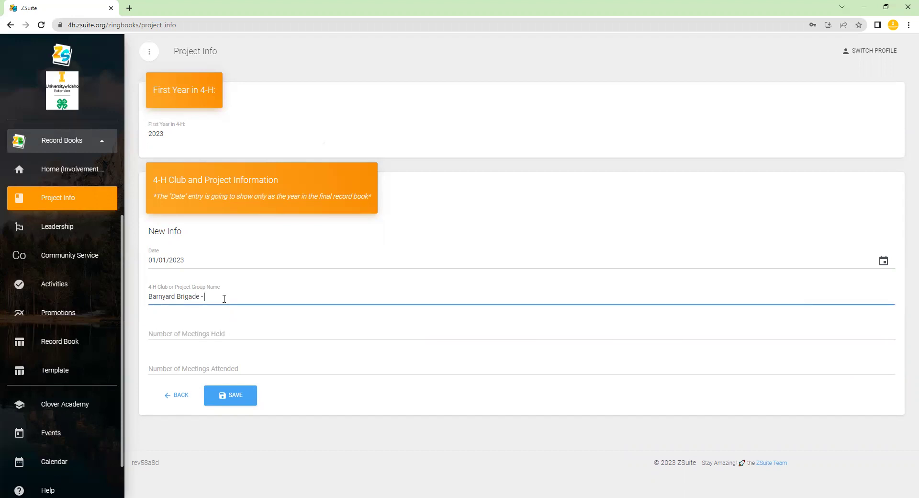
text(- marketing)
key(BackSpace)
key(BackSpace)
key(BackSpace)
key(BackSpace)
key(BackSpace)
key(BackSpace)
key(BackSpace)
key(BackSpace)
key(BackSpace)
text(Market Beef)
click(238, 395)
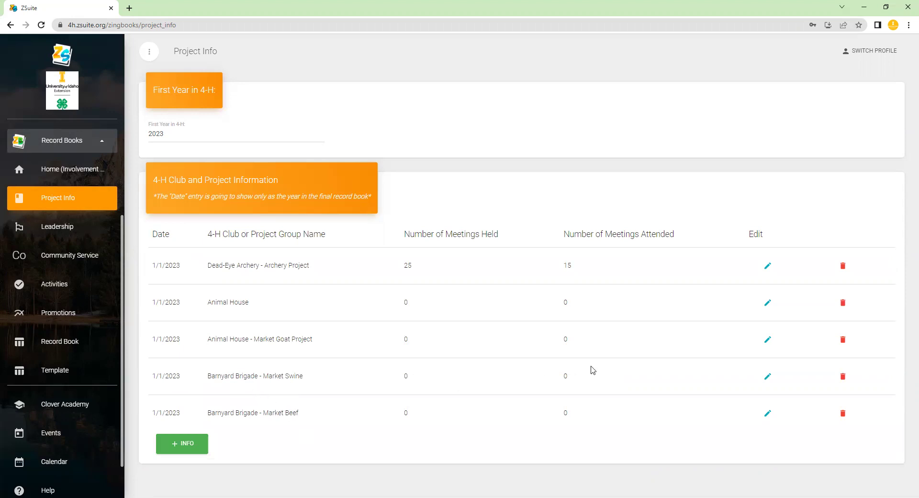
Rename the Market Swine entry to "Barnyard Brigade - Market Swine & Market Beef", save it, and delete the separate Barnyard Brigade - Market Beef entry.
click(767, 375)
click(254, 273)
text(& Market Beef)
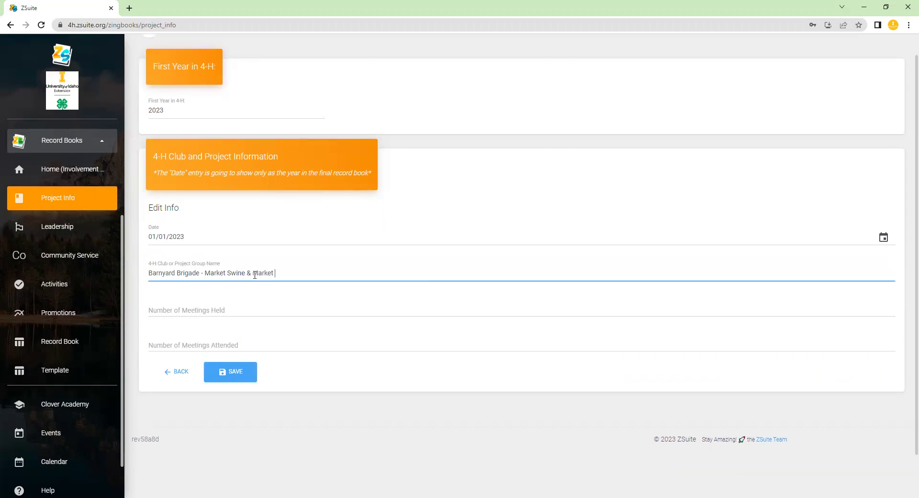
click(235, 371)
click(845, 412)
click(471, 301)
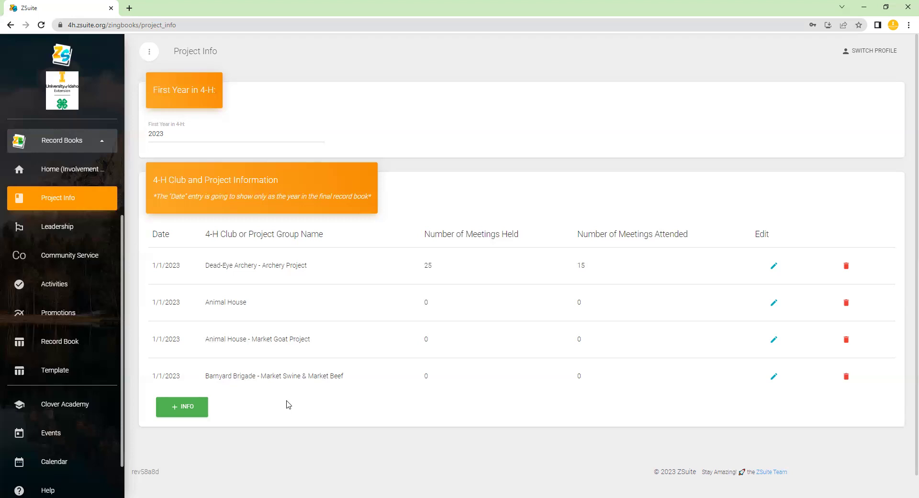
Add and save a club information entry dated 01/01/2023 for the club "Lakeside Leaders", leaving the meeting counts blank.
click(183, 407)
click(199, 257)
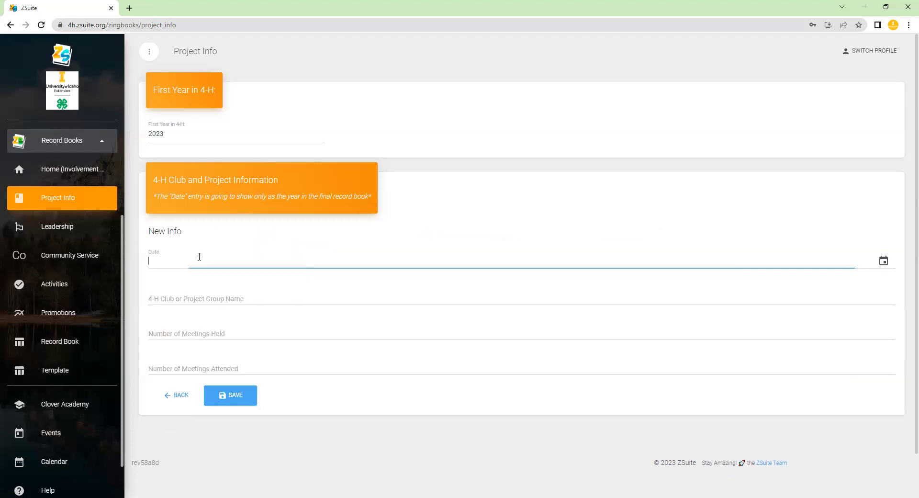
text(01/01/2023)
click(209, 299)
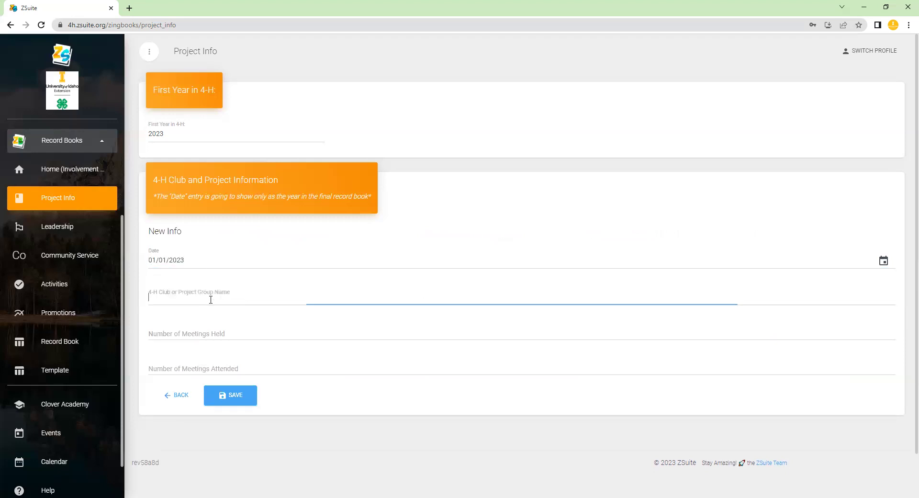
text(Lak)
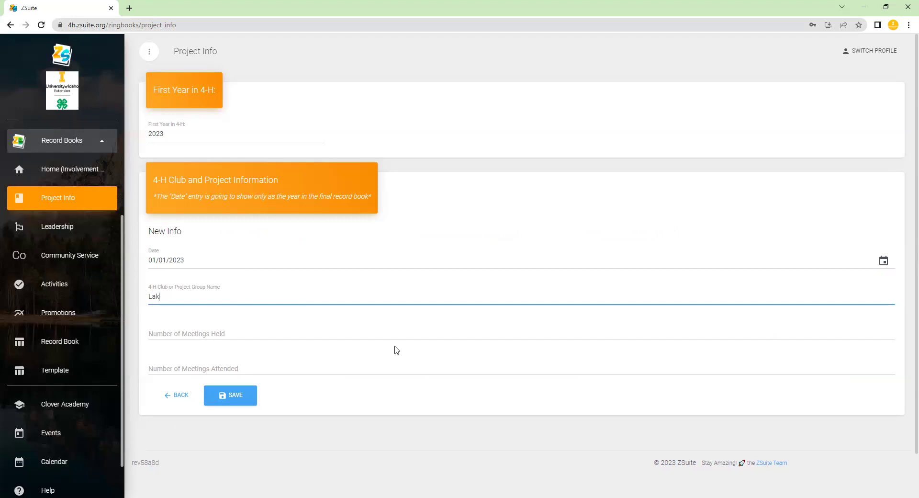
text(eside Leaders)
click(256, 394)
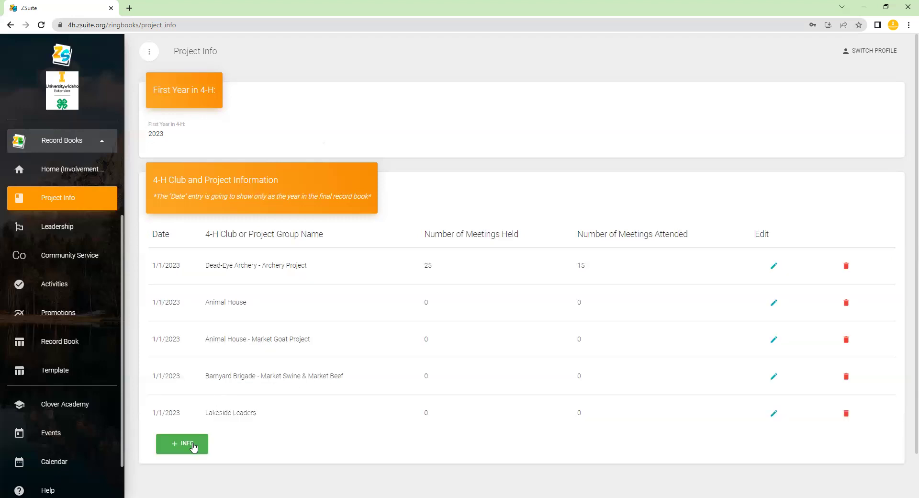
Add and save a club information entry dated 01/01/2023 named "Lakeside Leaders - Art and Quilting Projects" without meeting counts.
click(191, 454)
click(204, 236)
text(0101)
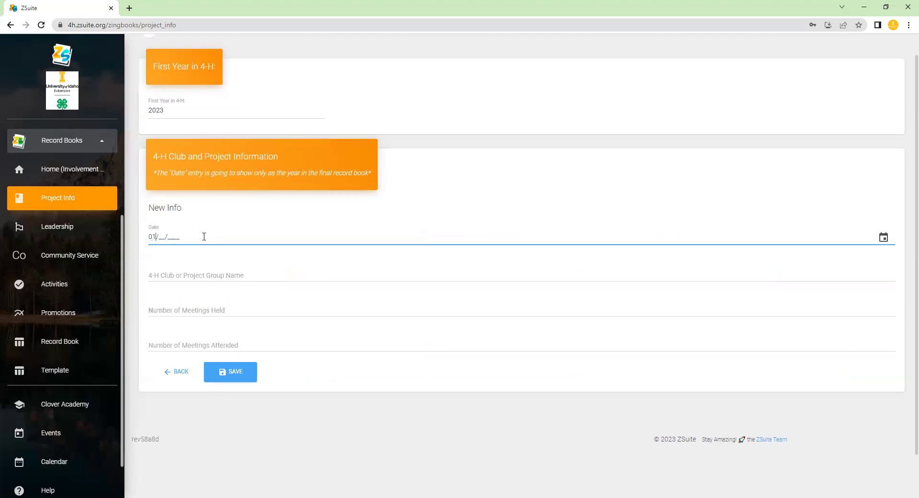
text(01/01/2023)
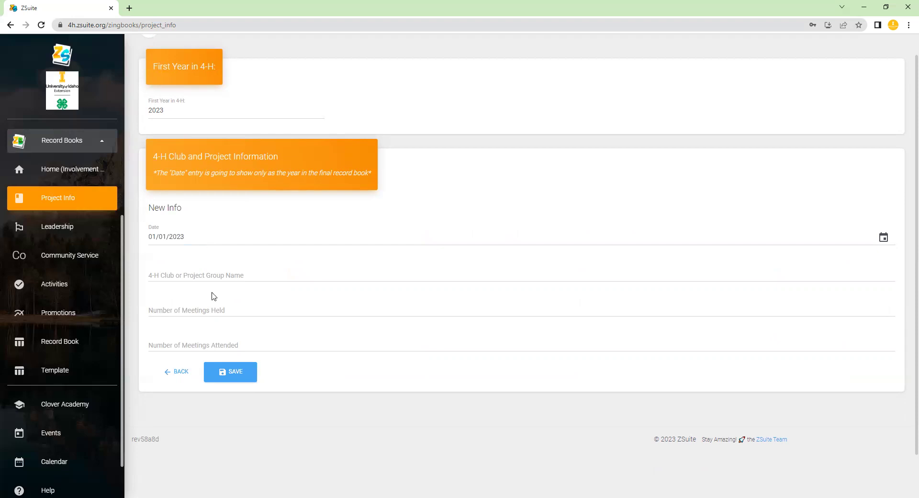
click(218, 266)
text(Lake)
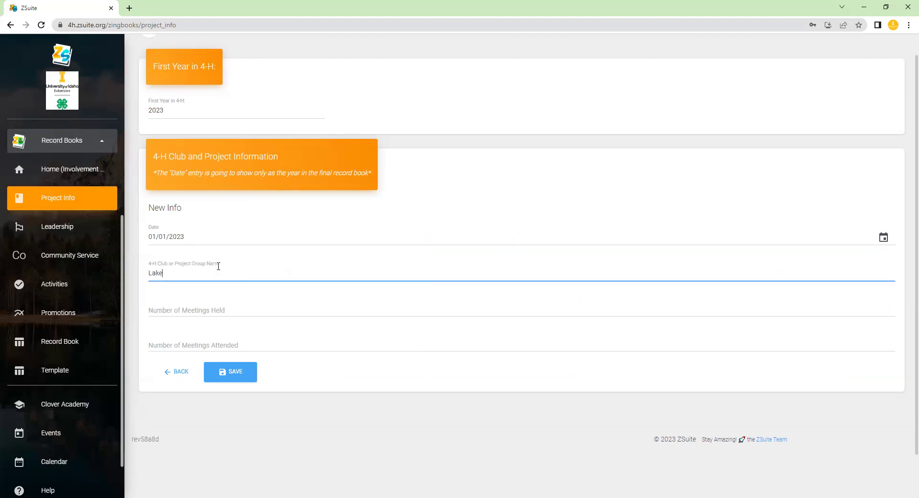
text(side Leaders - Art and Quilting Projects)
click(231, 372)
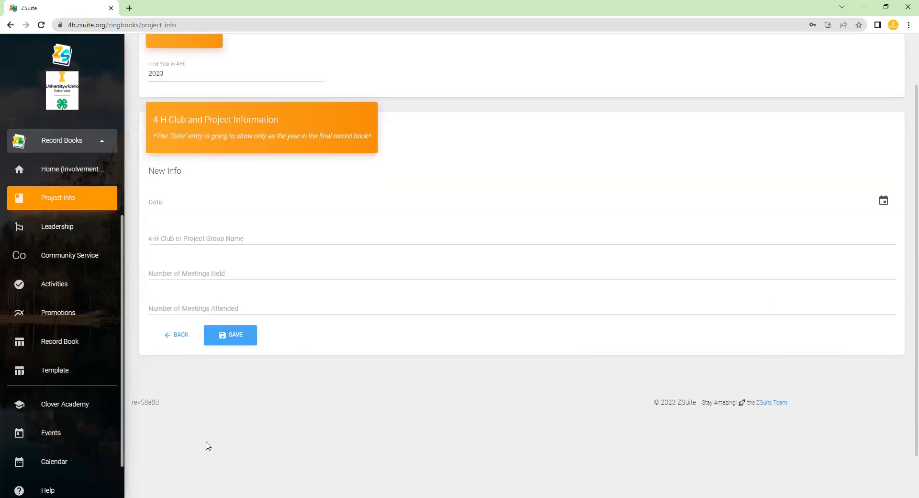
Add and save a club information entry dated 01/01/2023 named "Lakeside Leaders - Poultry Project", leaving both meeting counts blank.
click(186, 202)
text(01/01/2023)
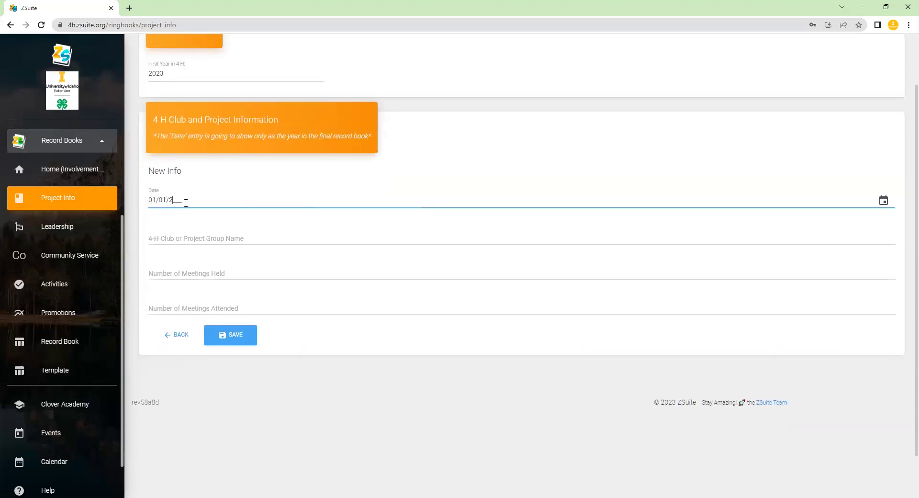
click(183, 240)
text(Lakeside Leade)
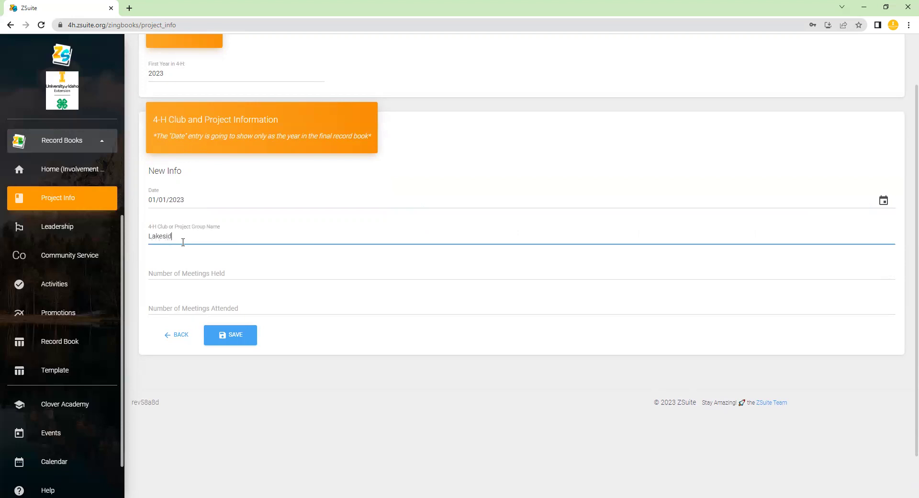
key(BackSpace)
key(BackSpace)
key(BackSpace)
text(eaders - Poultry Project)
click(229, 343)
Examine the three Lakeside Leaders rows one by one: the club, the Art and Quilting Projects, and the Poultry Project.
scroll(227, 333, down, 2)
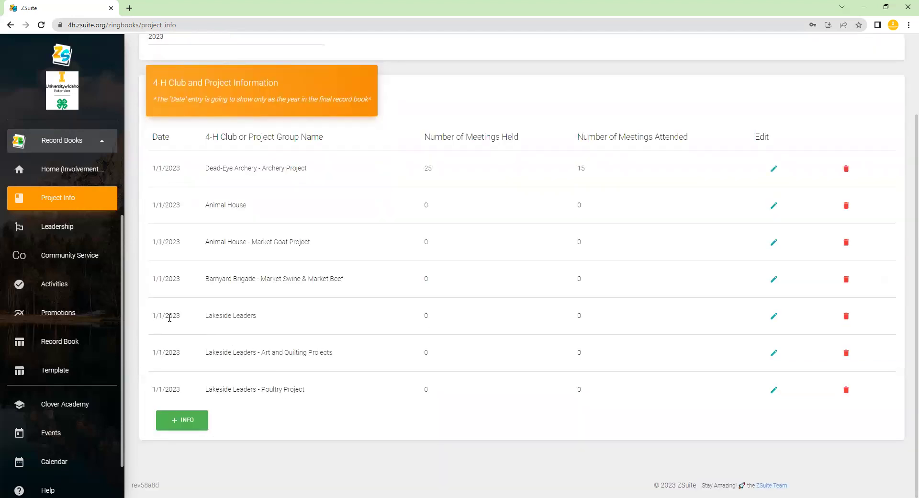
drag(150, 319, 289, 322)
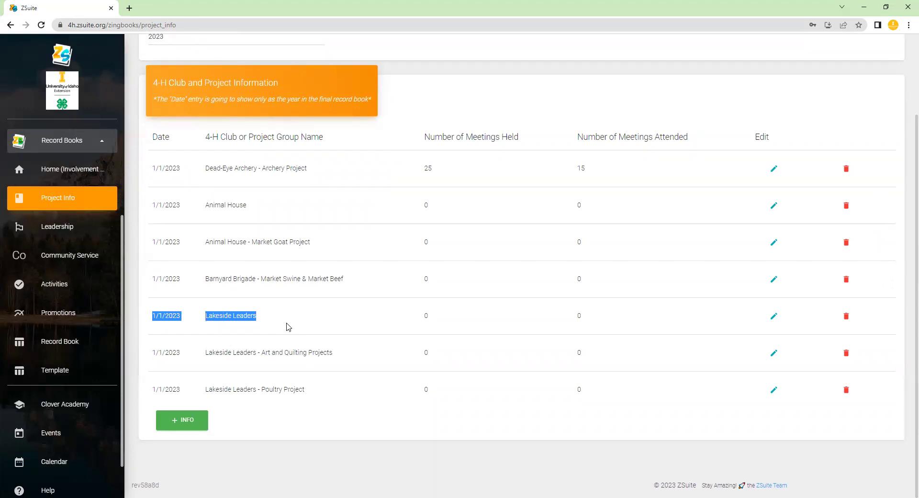
drag(153, 353, 335, 367)
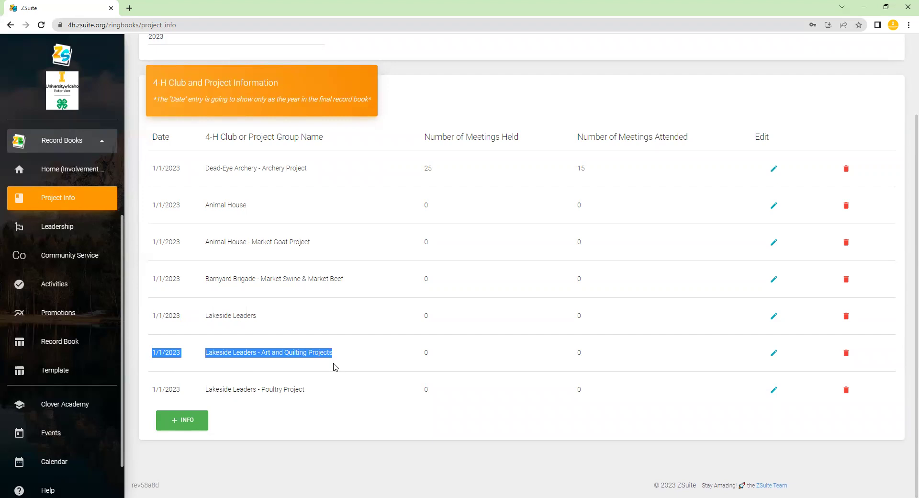
click(264, 388)
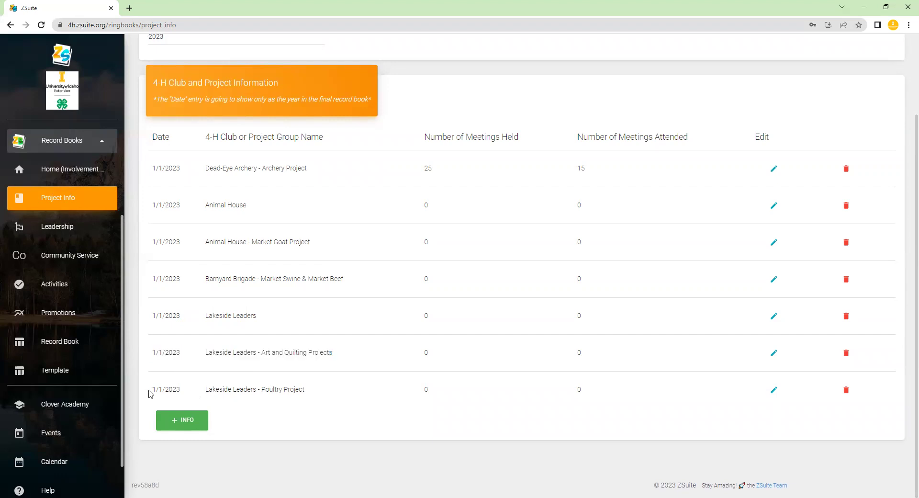
drag(149, 393, 406, 404)
click(339, 391)
Add and save a club information entry dated 01/01/2023 for the club "Harrison Livestock" without meeting counts.
click(188, 423)
click(189, 165)
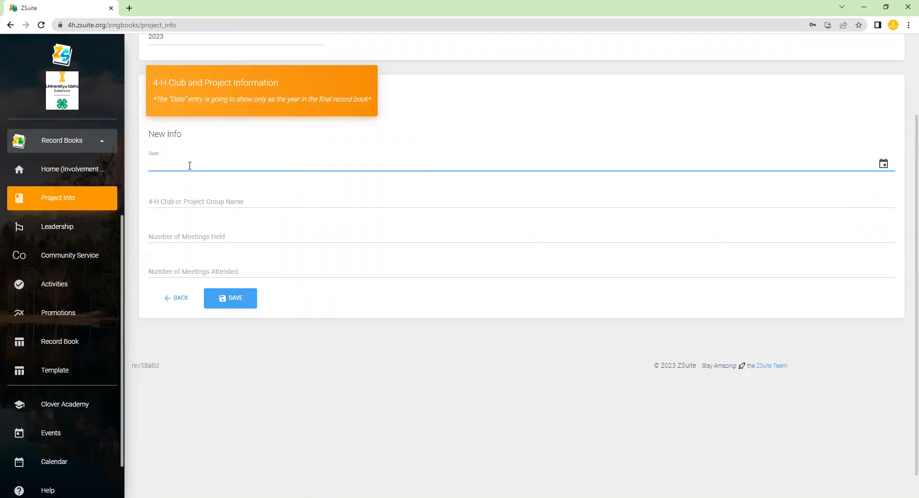
text(01/01/2023)
click(202, 198)
text(Har)
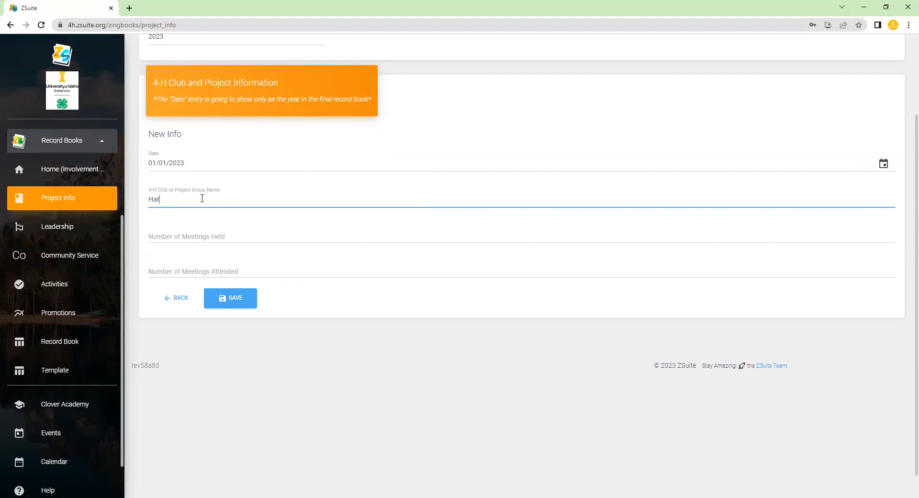
text(rison Liveso)
key(BackSpace)
text(tock)
click(234, 302)
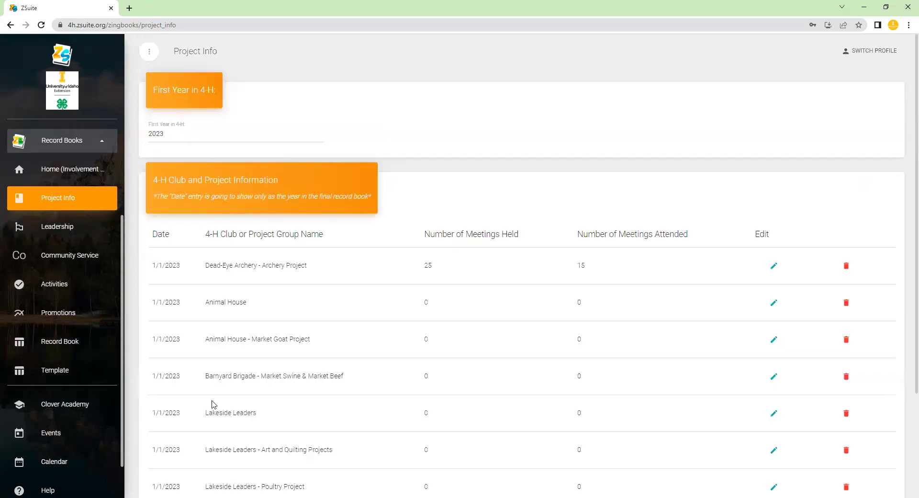
Add and save a club information entry dated 01/01/2023 named "Harrison Livestock - Dog Project", leaving the meeting counts blank.
scroll(210, 411, down, 3)
click(206, 419)
click(195, 128)
text(01/01/)
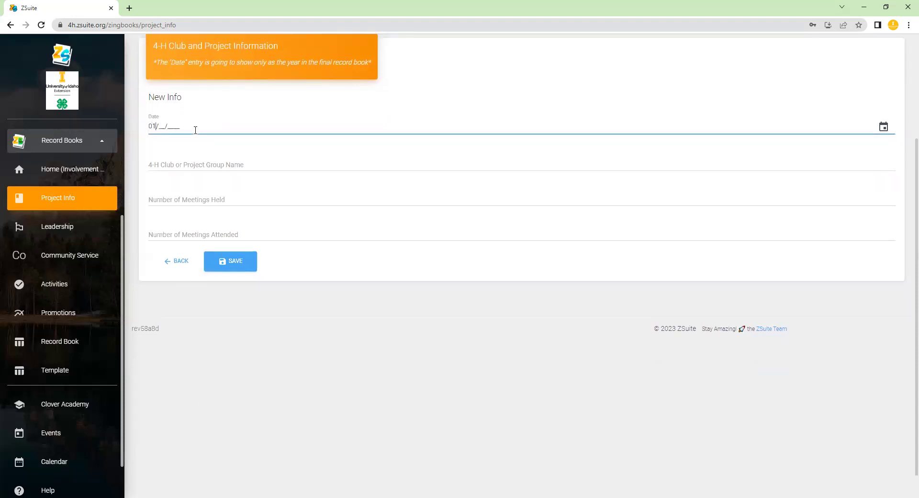
text(2023)
click(189, 158)
text(HArrison)
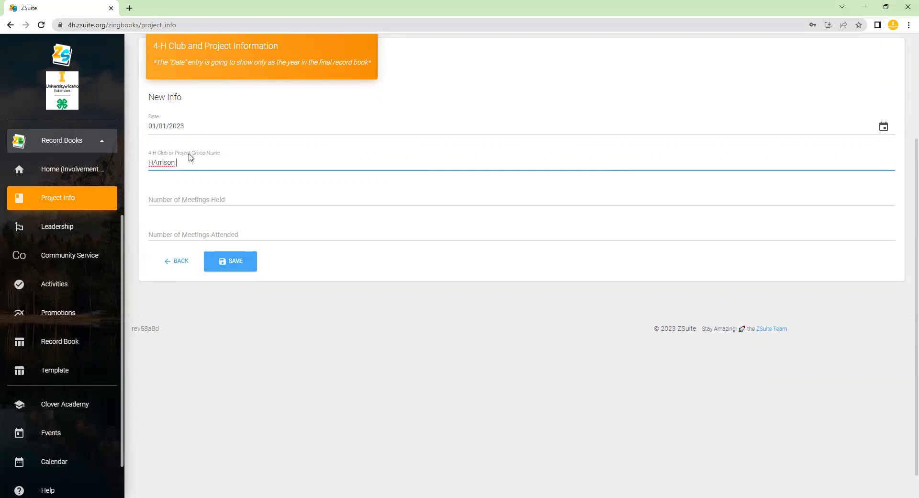
key(BackSpace)
key(BackSpace)
key(BackSpace)
text(arrison Livesotck)
key(BackSpace)
key(BackSpace)
key(BackSpace)
key(BackSpace)
text(tock - Dog Project)
click(226, 265)
Add and save a club information entry dated 01/01/2023 for the club "High Country" without meeting counts.
scroll(250, 390, down, 3)
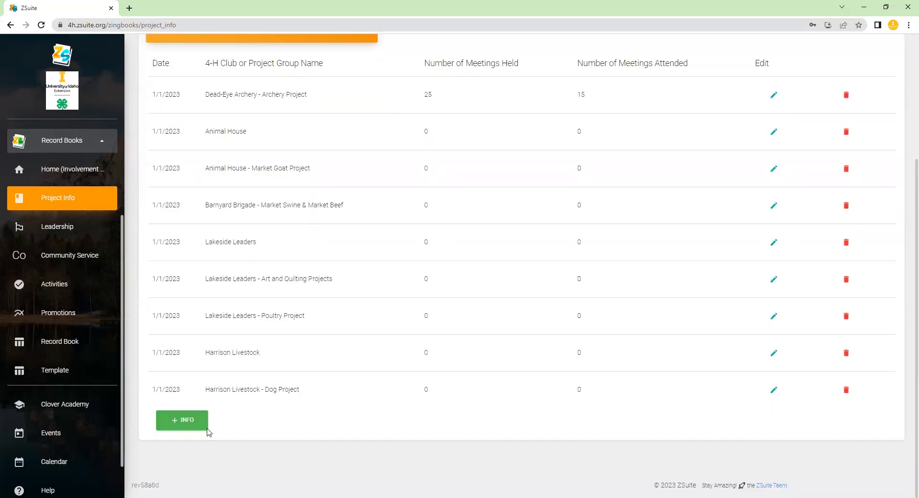
click(201, 420)
click(179, 114)
text(01/01/2023)
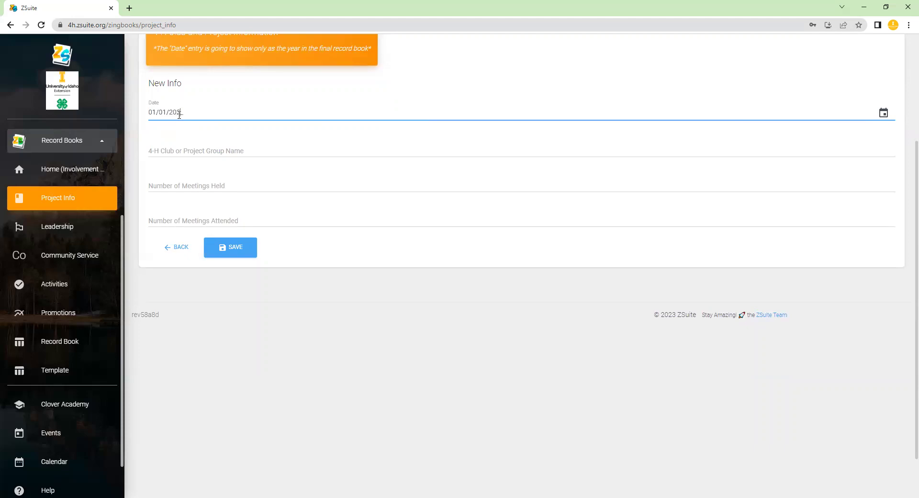
click(178, 154)
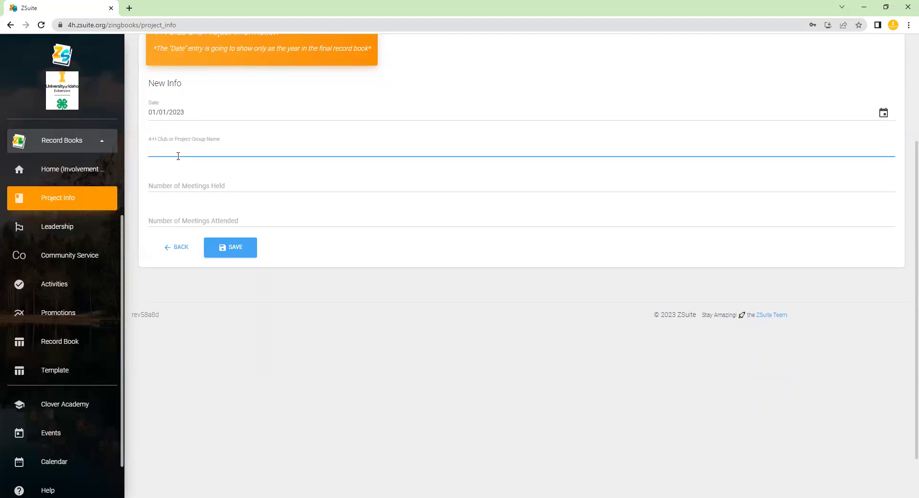
text(High Country)
click(253, 248)
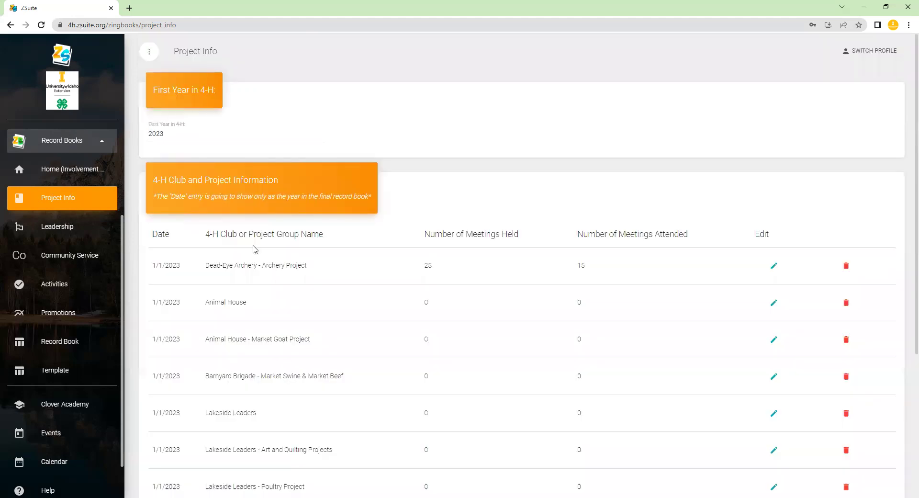
Add and save a club information entry dated 01/01/2023 named "High Country - Pet Goat Project", leaving the meeting counts blank.
scroll(227, 387, down, 5)
click(200, 418)
click(198, 111)
text(01/01/2023)
click(175, 145)
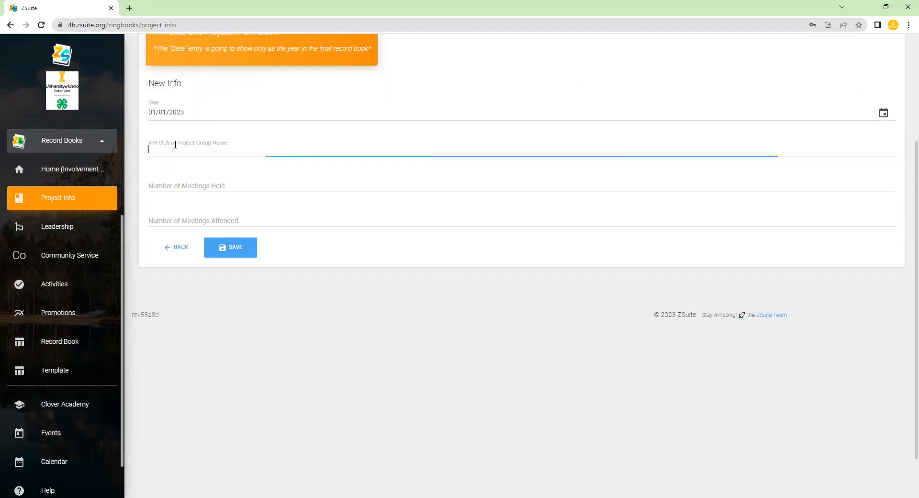
text(High Counry)
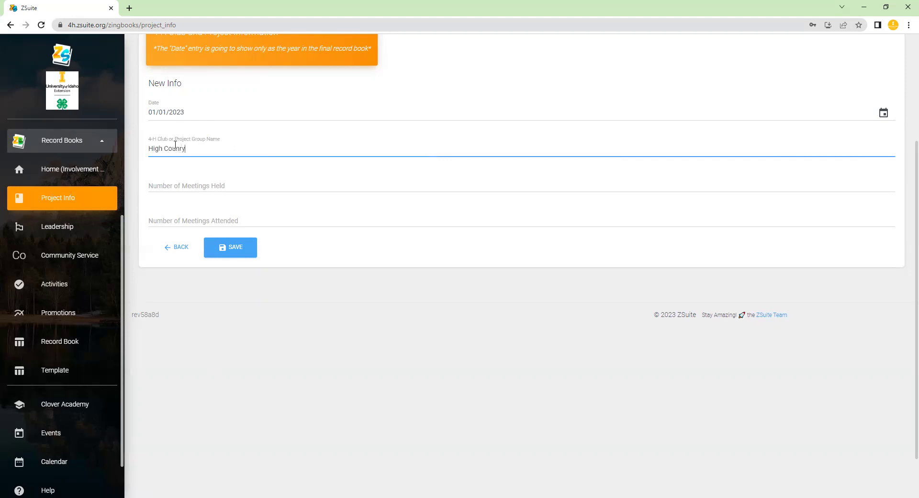
key(BackSpace)
key(BackSpace)
text(try - Pet Goat Project)
click(240, 257)
Examine the Harrison Livestock, Harrison Livestock - Dog Project and High Country rows one by one in the club list.
scroll(228, 318, down, 5)
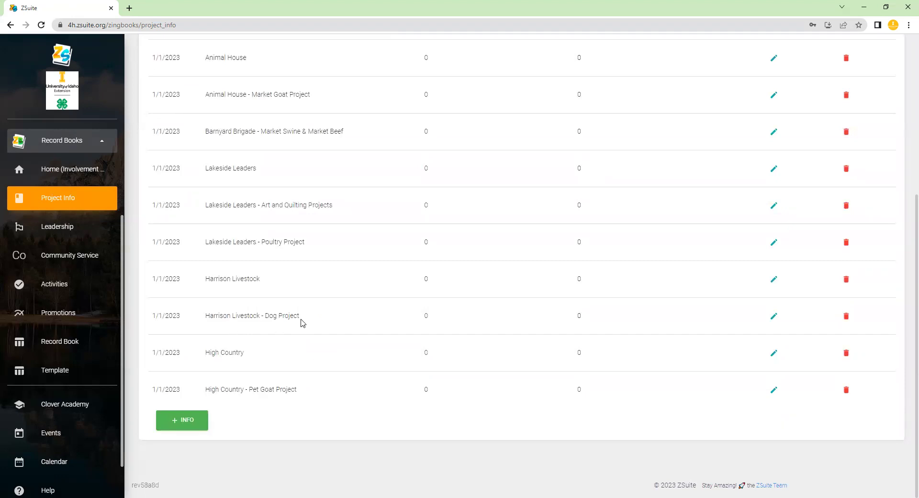
drag(149, 281, 278, 283)
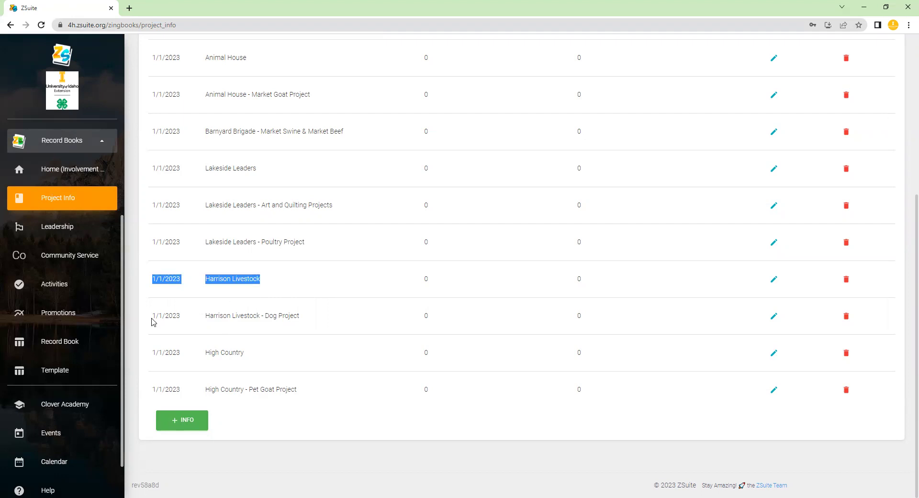
drag(150, 320, 336, 324)
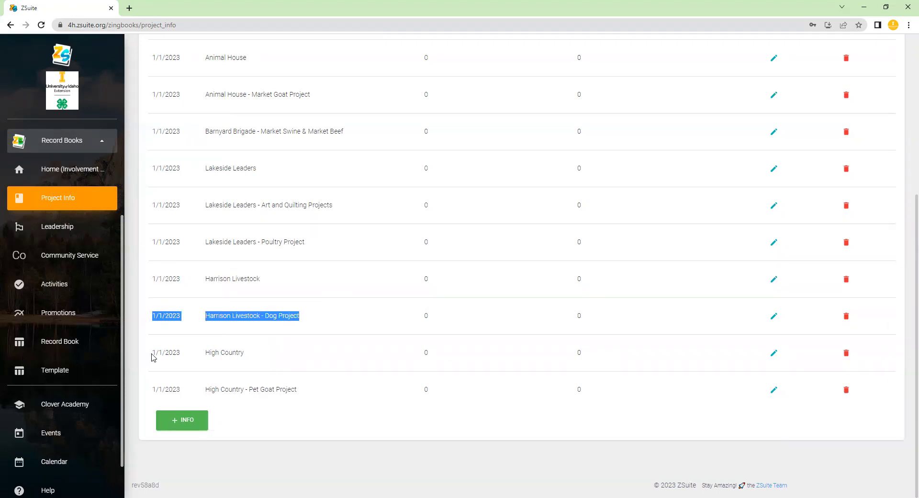
drag(153, 357, 250, 353)
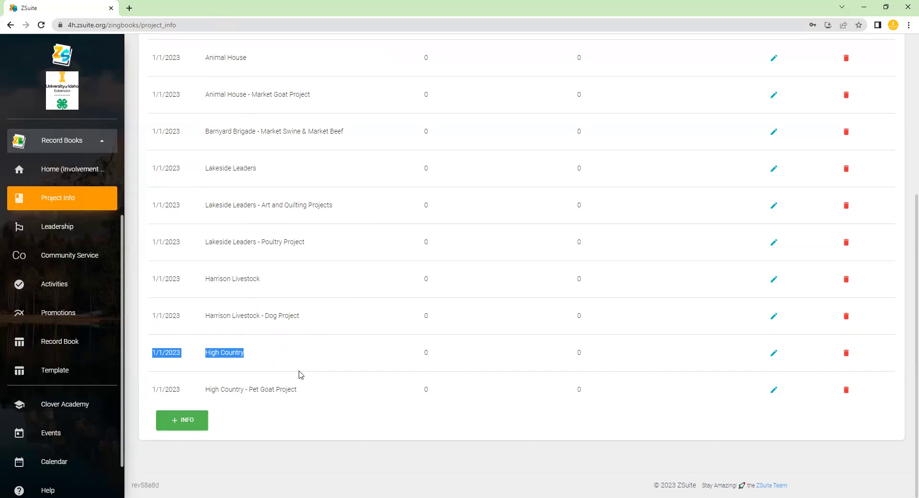
Set the First Year in 4-H to 2020.
scroll(252, 299, up, 4)
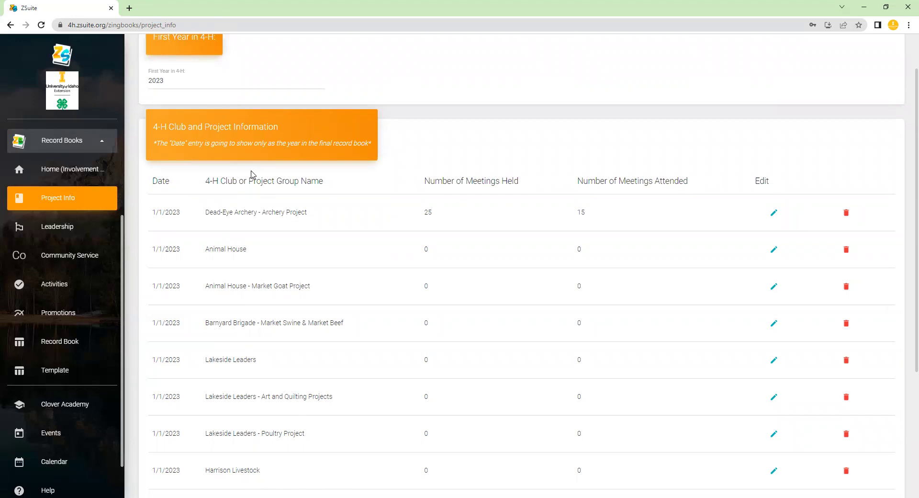
click(172, 80)
key(BackSpace)
text(0)
click(175, 109)
Add and save an entry dated 01/01/2020 for "Harrison Livestock - Cooking 101" with 5 meetings held and 5 attended.
scroll(238, 364, down, 4)
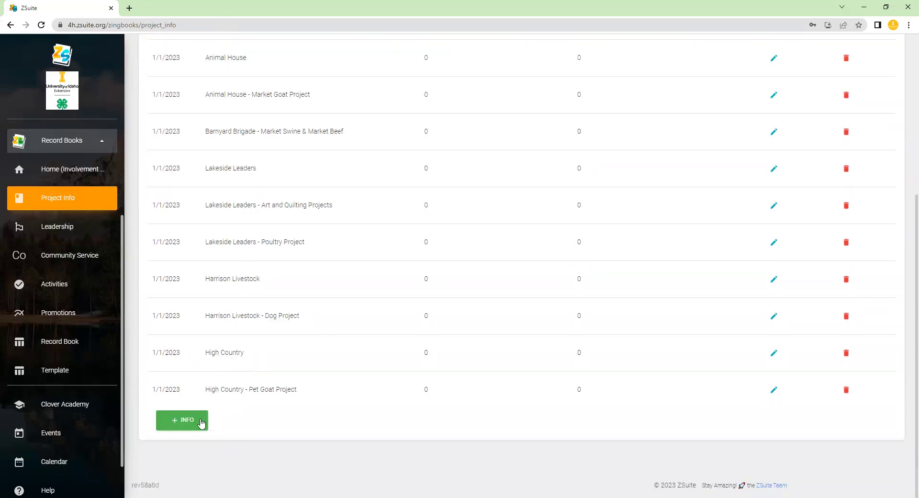
click(200, 424)
click(197, 107)
text(01/)
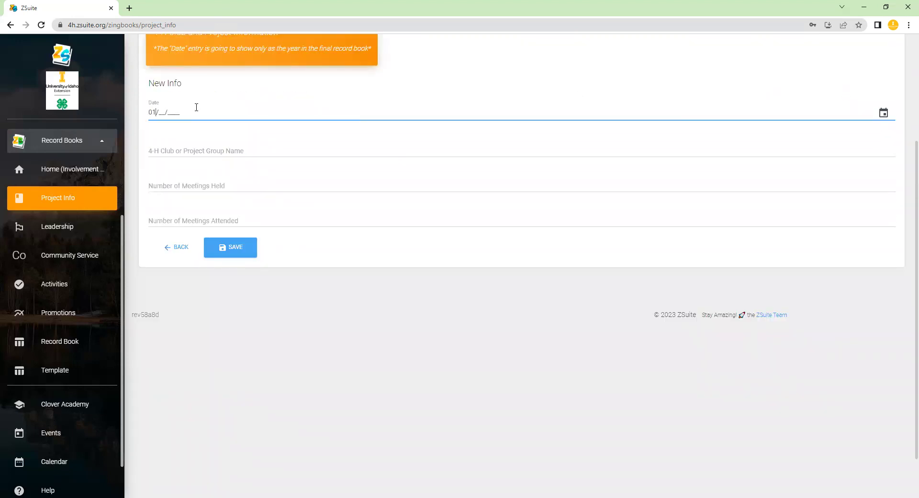
text(01/2020)
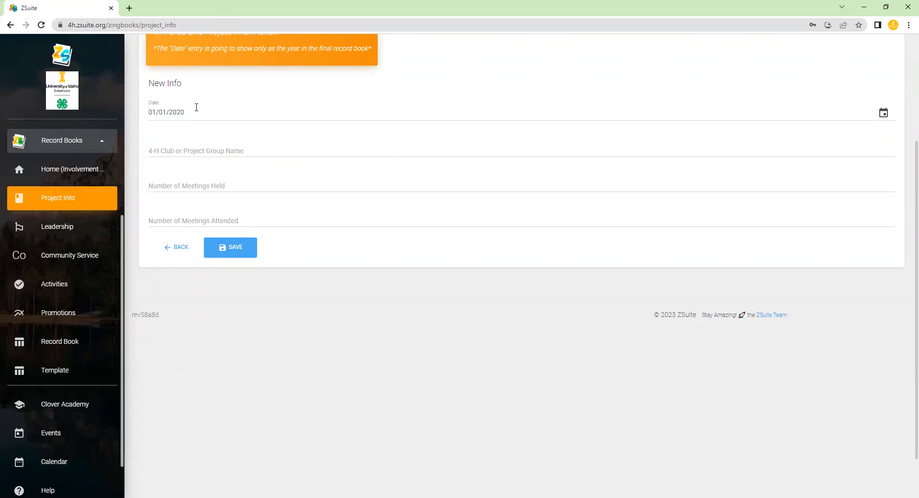
click(224, 150)
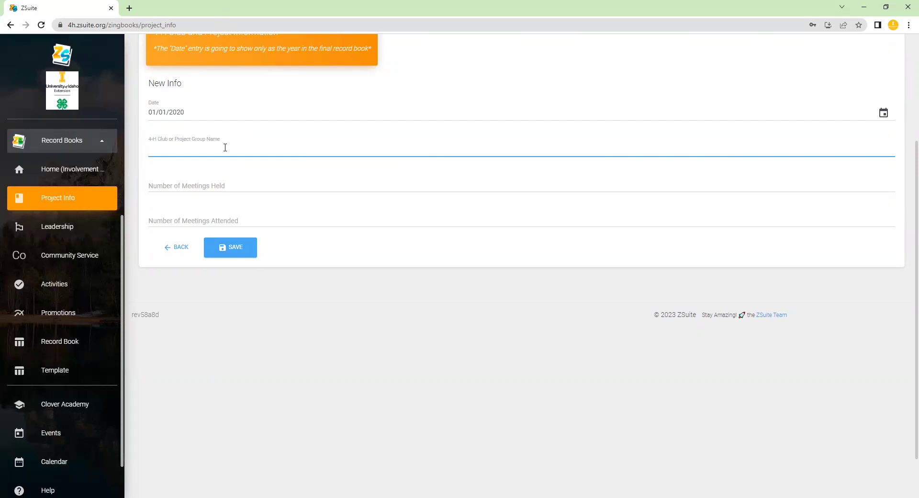
text(Harrison Livestock - Cooking 101)
click(225, 183)
text(5)
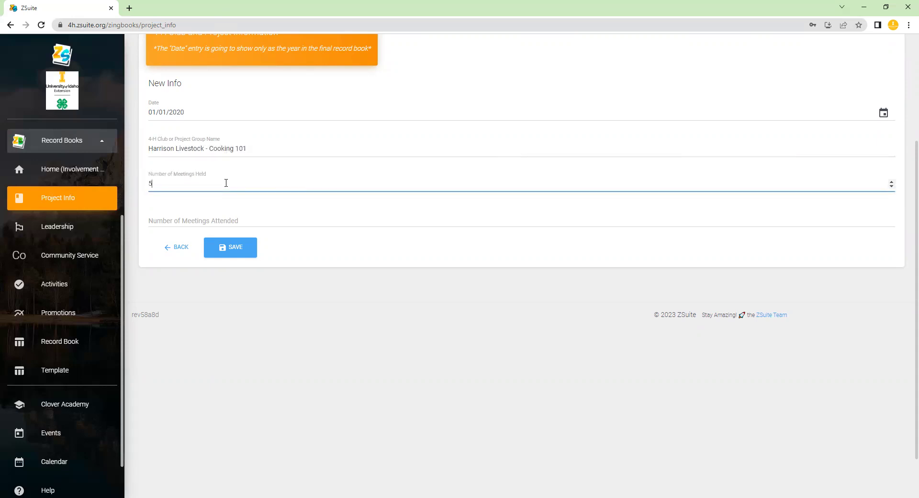
key(Tab)
text(5)
click(232, 248)
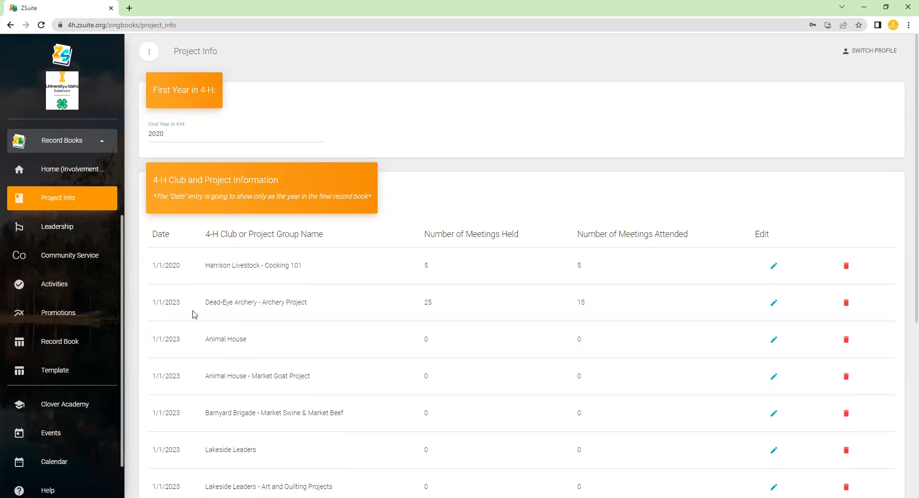
Compare the years of the Harrison Livestock - Cooking 101 and Dead-Eye Archery rows to find the gap between them.
scroll(189, 290, down, 2)
drag(153, 169, 324, 211)
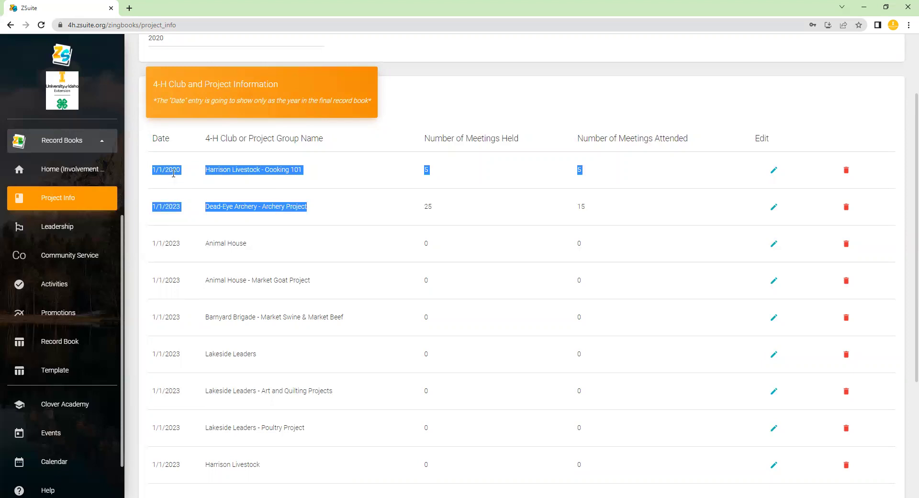
click(182, 211)
Add and save an entry dated 01/01/2021 with the group name "None" and 0 meetings held and attended.
scroll(183, 211, down, 4)
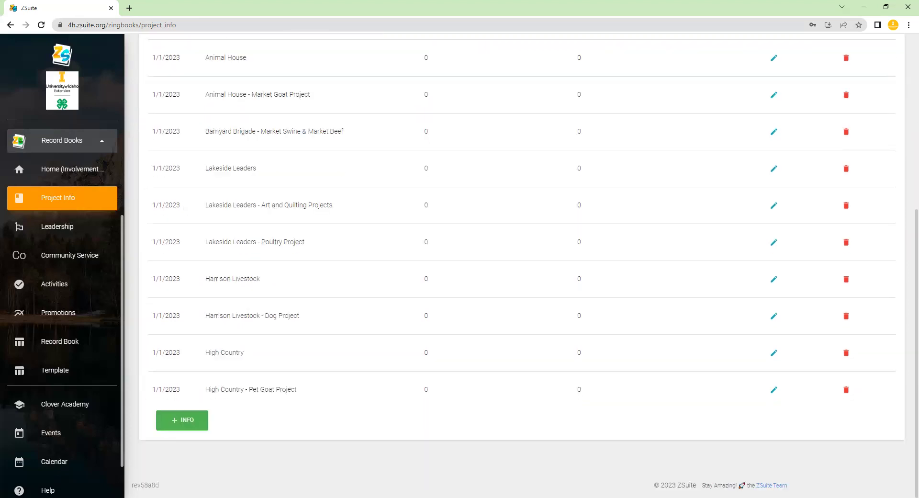
click(188, 420)
click(164, 114)
text(01/01/)
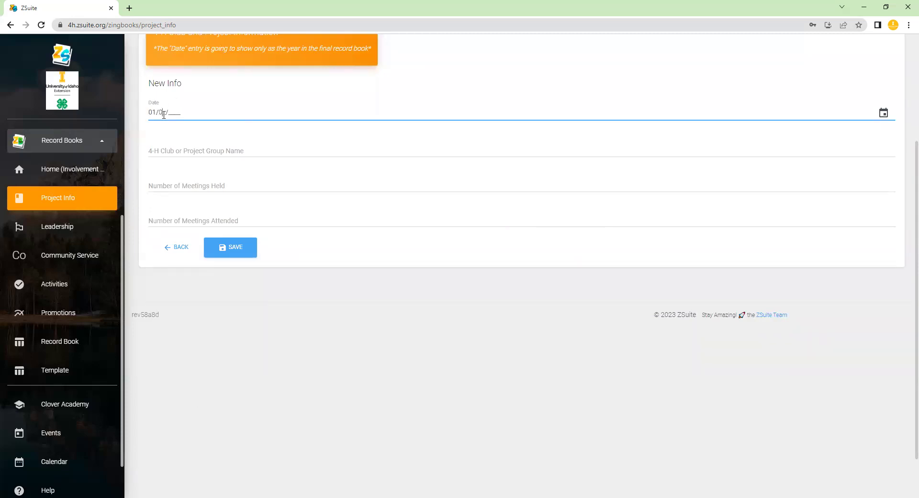
text(2022)
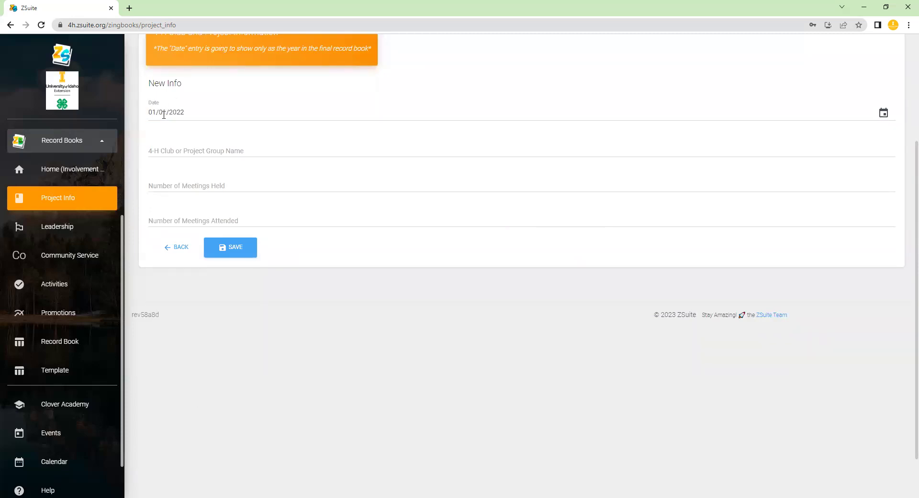
click(198, 110)
key(BackSpace)
text(1)
click(208, 146)
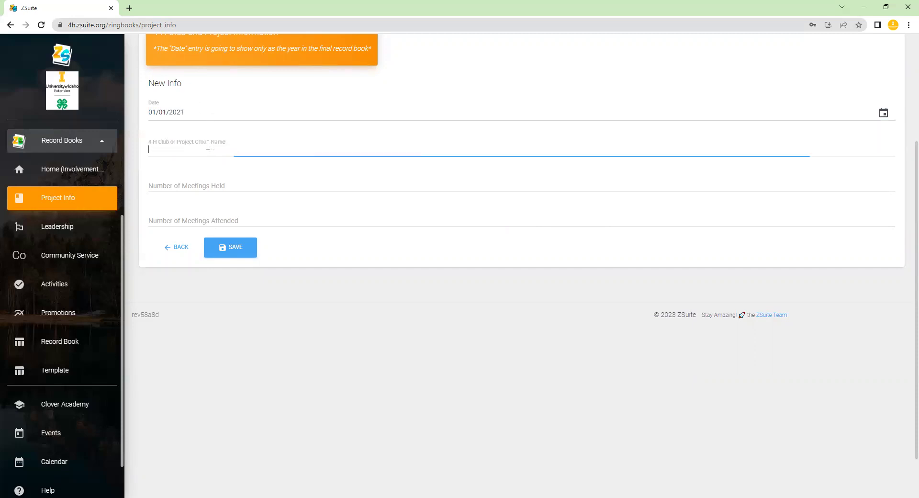
text(None)
key(Tab)
text(0)
key(Tab)
text(0)
click(252, 254)
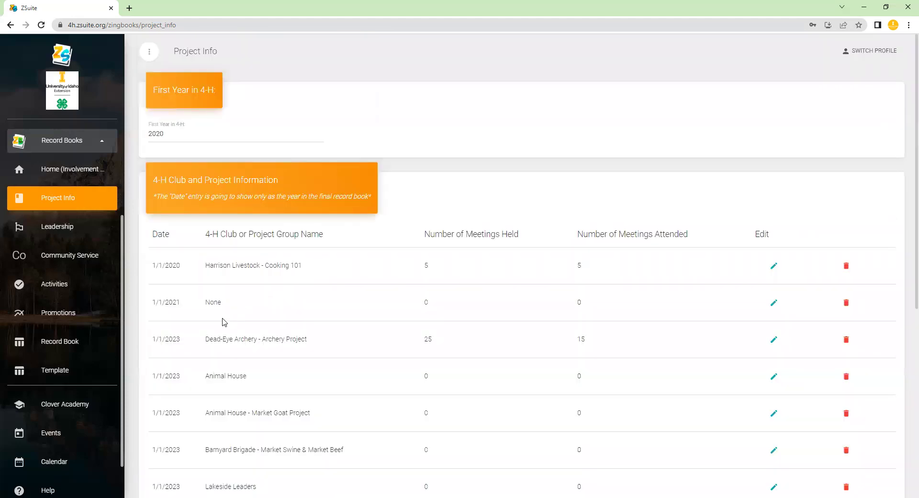
Add and save an entry dated 01/01/2022 with the group name "None" and 0 meetings held and attended.
scroll(220, 321, down, 6)
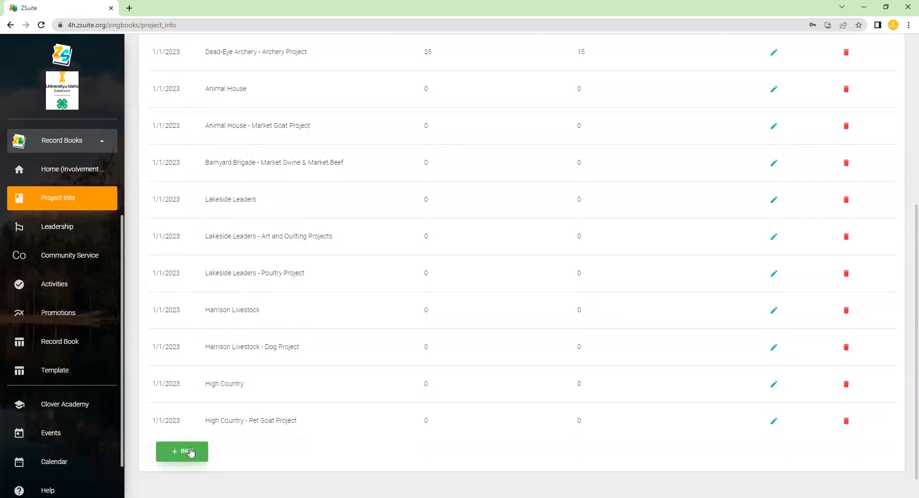
click(190, 452)
click(184, 115)
text(01/01/20)
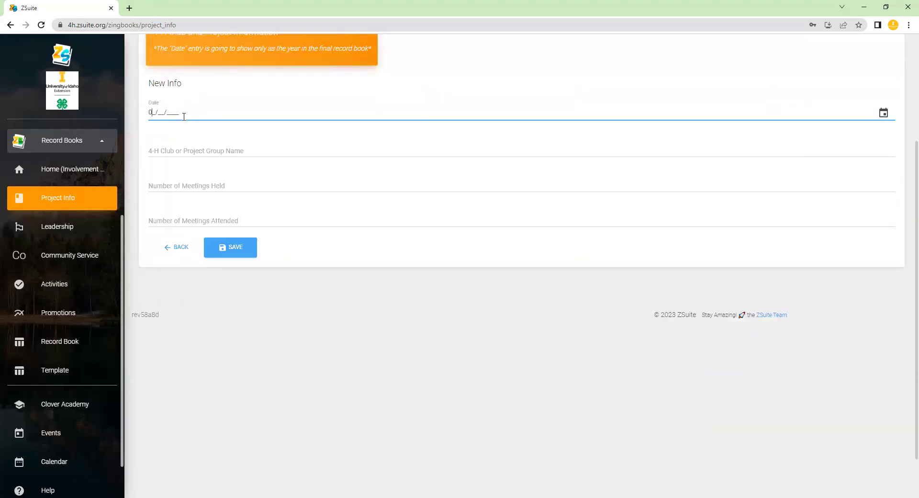
text(22)
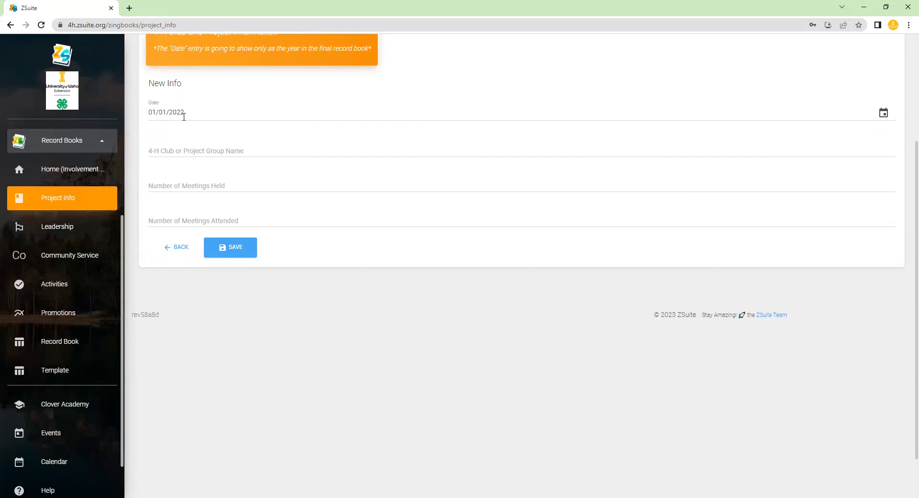
click(187, 143)
text(None)
key(Tab)
text(0)
key(Tab)
text(0)
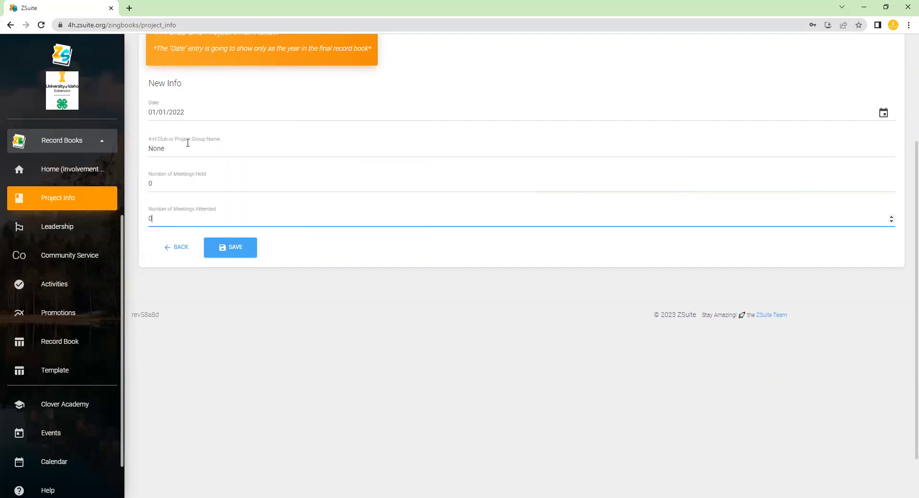
click(241, 251)
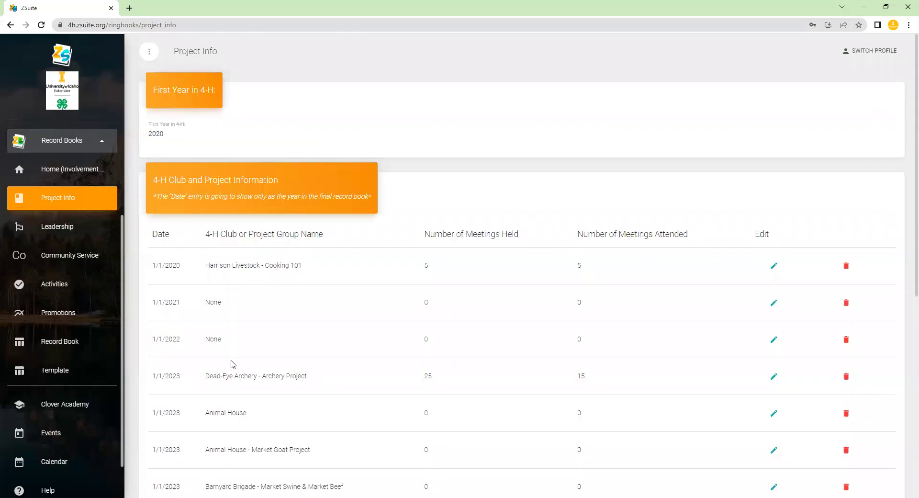
Check the first 4-H year against the yearly club entries from 2020 to 2023 and review the remaining rows.
scroll(232, 352, down, 1)
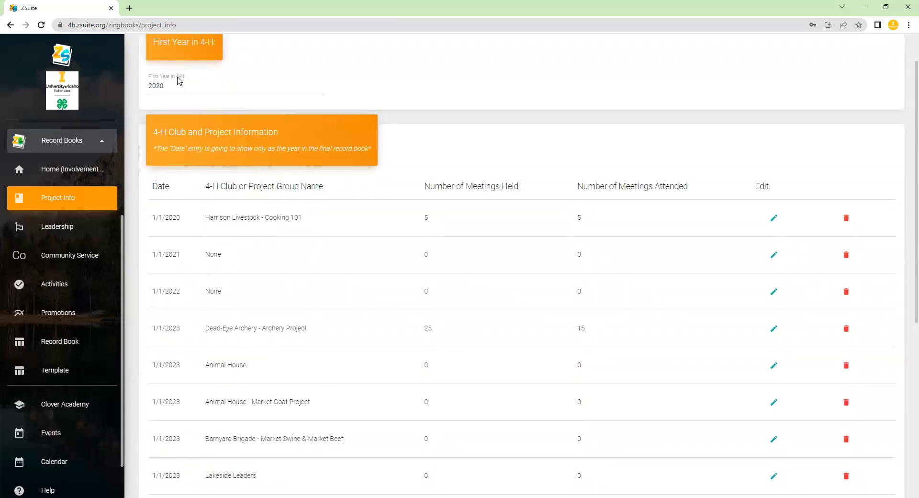
triple_click(165, 88)
drag(163, 218, 201, 227)
drag(173, 260, 203, 300)
drag(172, 326, 218, 330)
scroll(231, 371, down, 2)
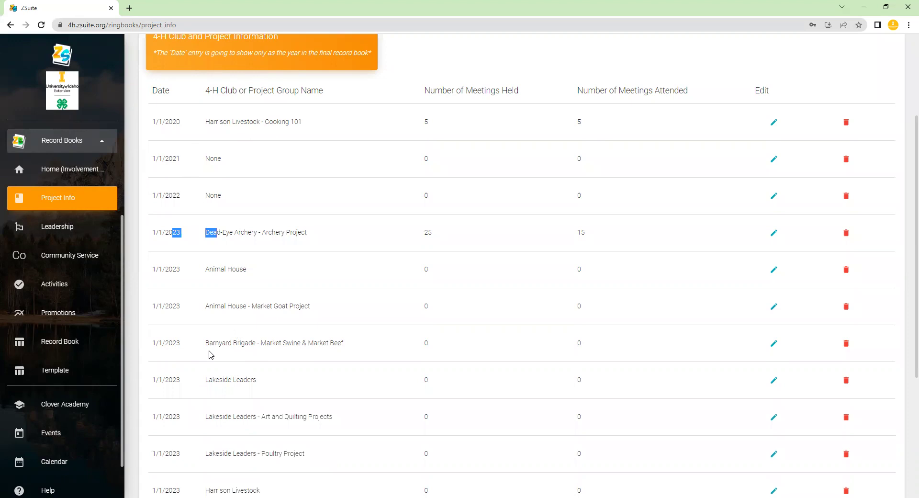
scroll(211, 354, down, 5)
scroll(261, 366, up, 3)
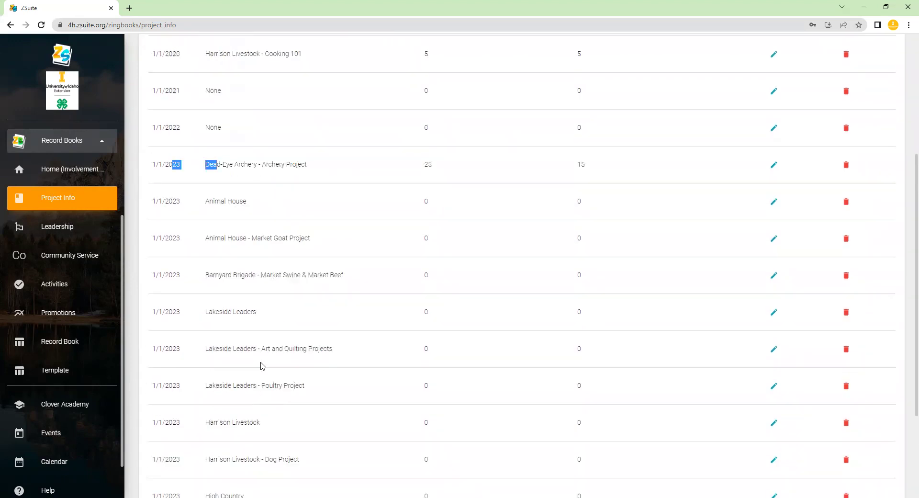
click(45, 235)
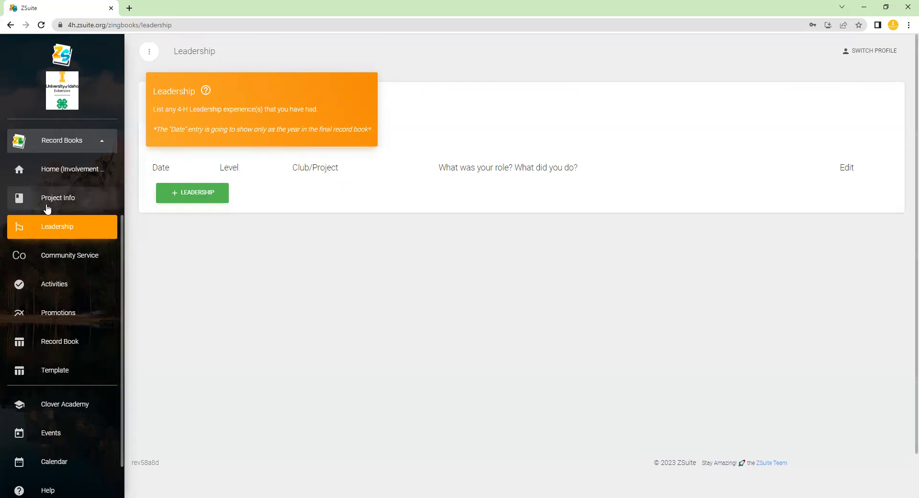
click(74, 203)
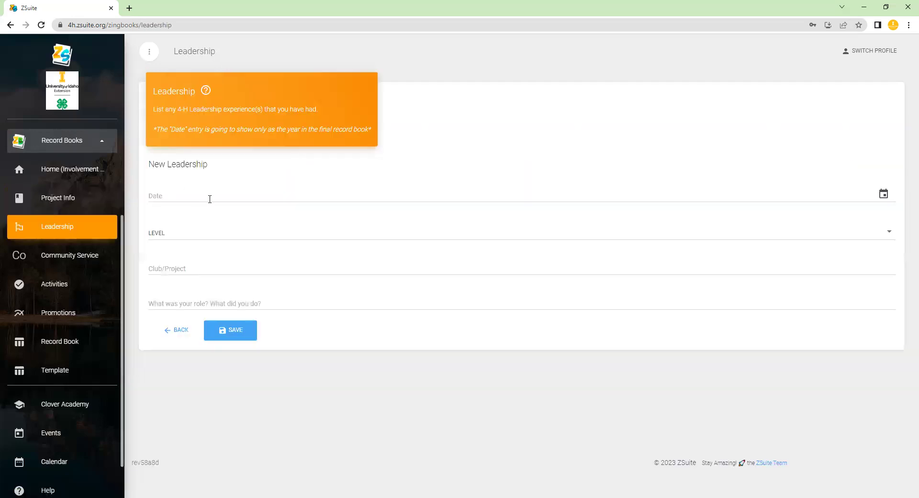
click(200, 193)
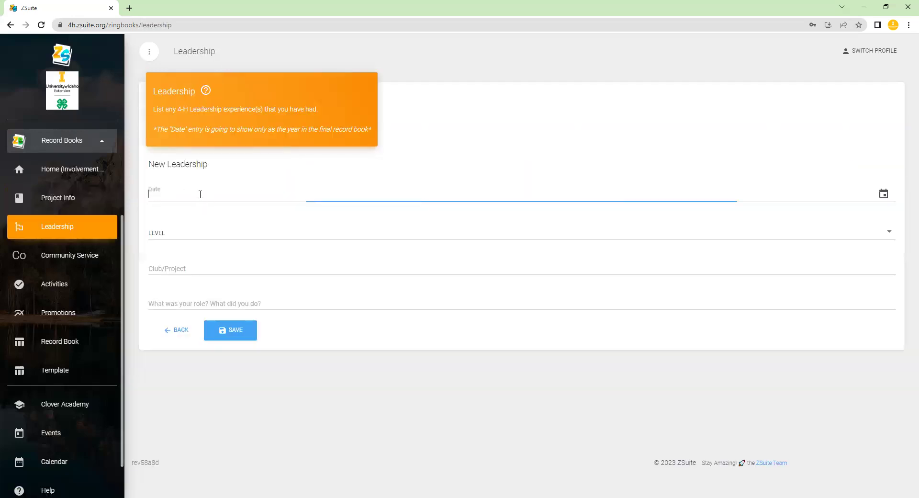
text(01/01/2020)
click(213, 234)
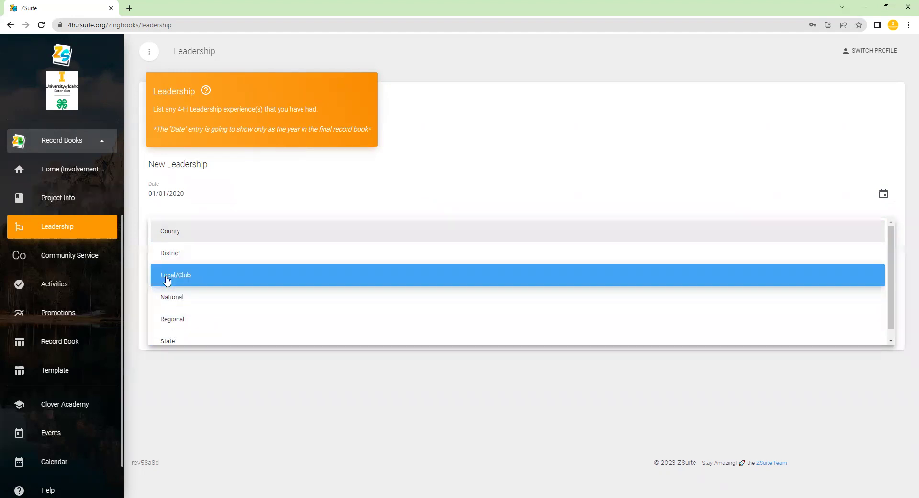
click(167, 281)
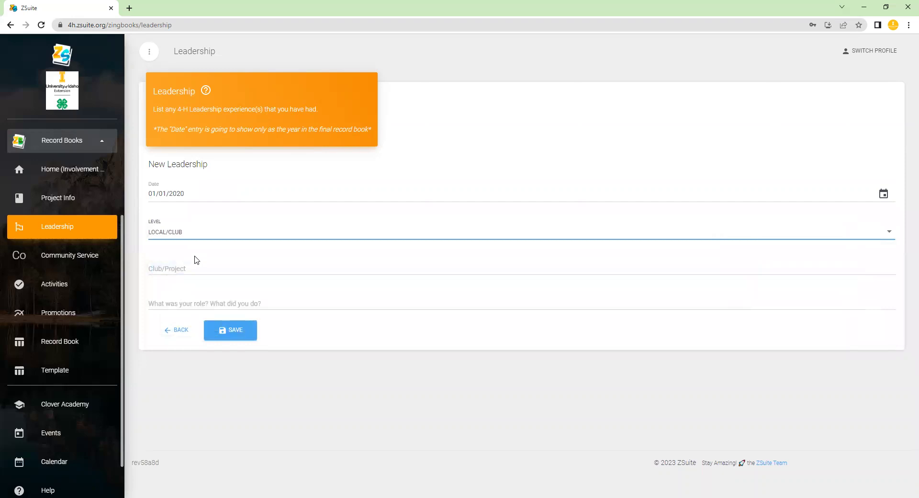
click(203, 266)
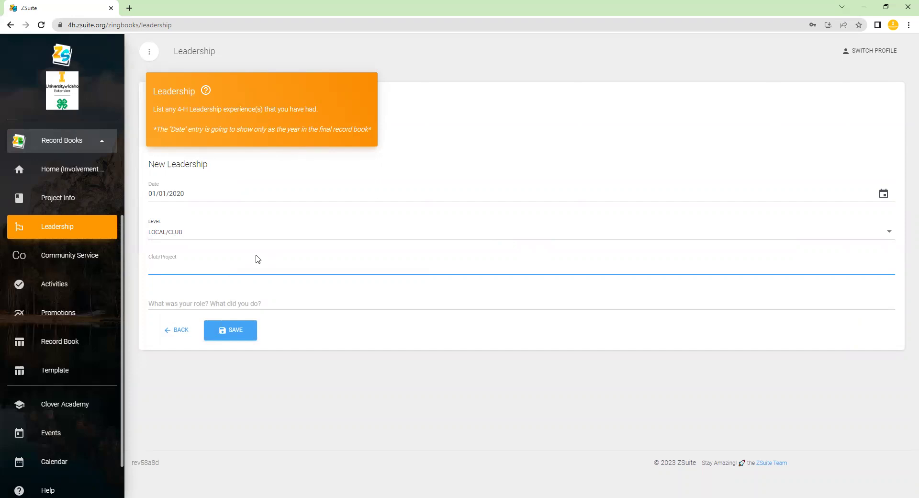
click(176, 330)
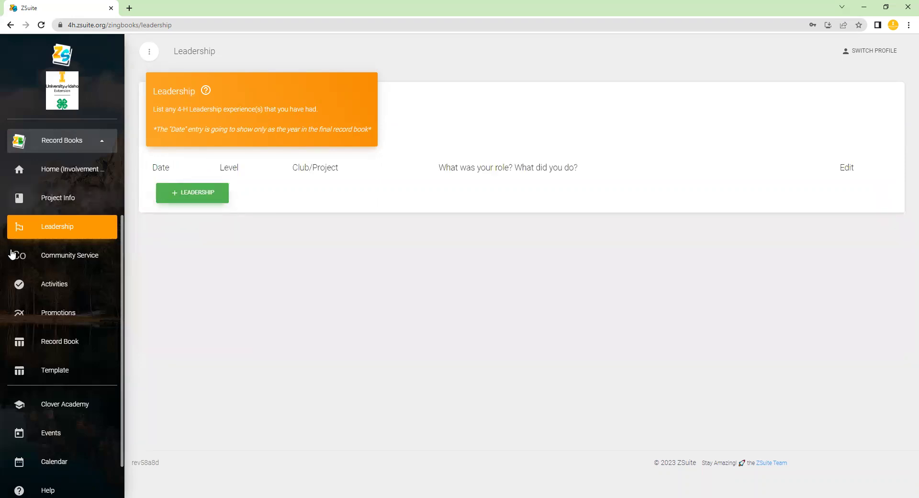
click(53, 209)
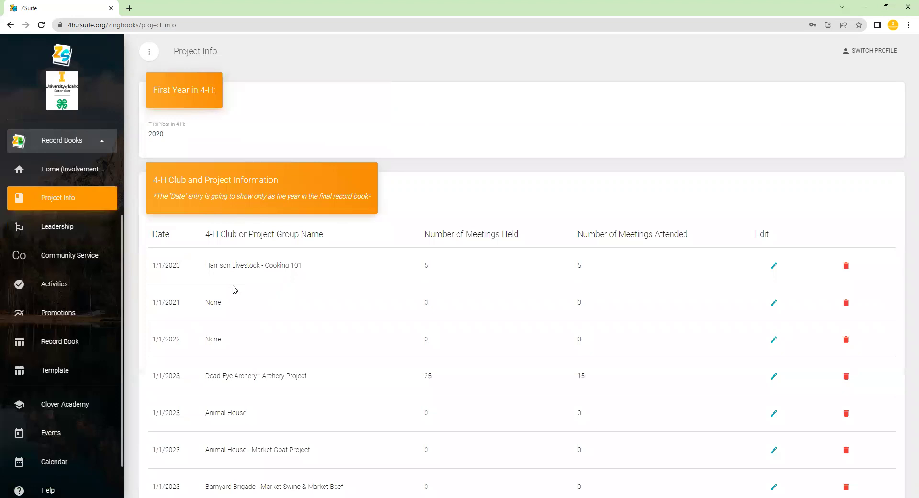
In the Leadership section, start a new entry dated 01/01/2020 at the Local/Club level.
click(55, 229)
click(205, 203)
click(188, 191)
text(01/01/20)
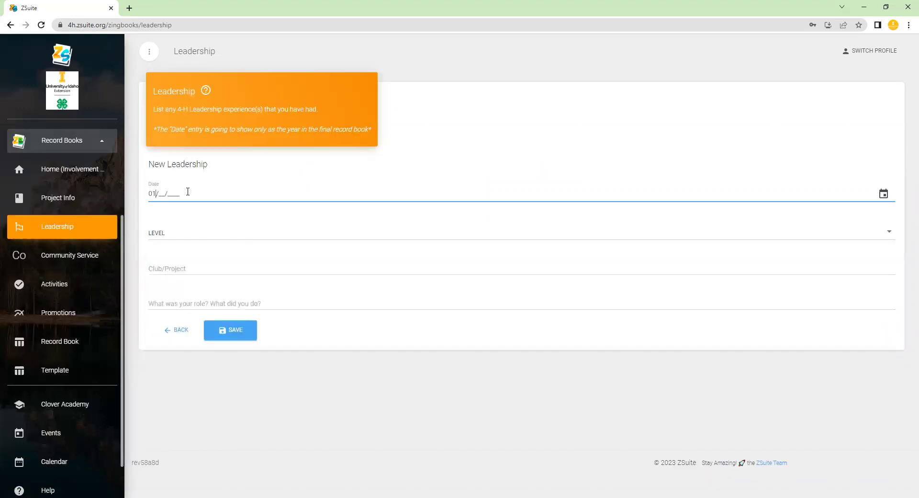
text(20)
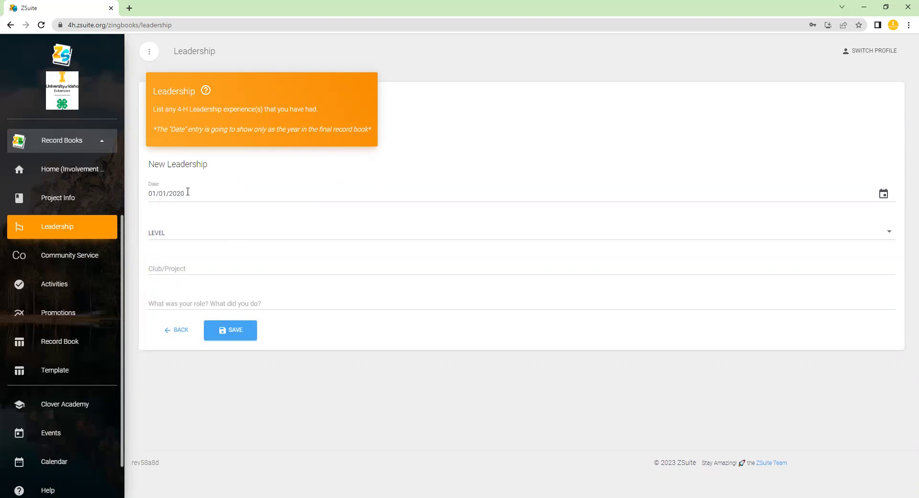
click(204, 237)
click(192, 278)
Enter "Harrison Livestock - Cooking Project" as the club/project of the 2020 leadership entry.
click(193, 263)
text(Harrison Livestkc)
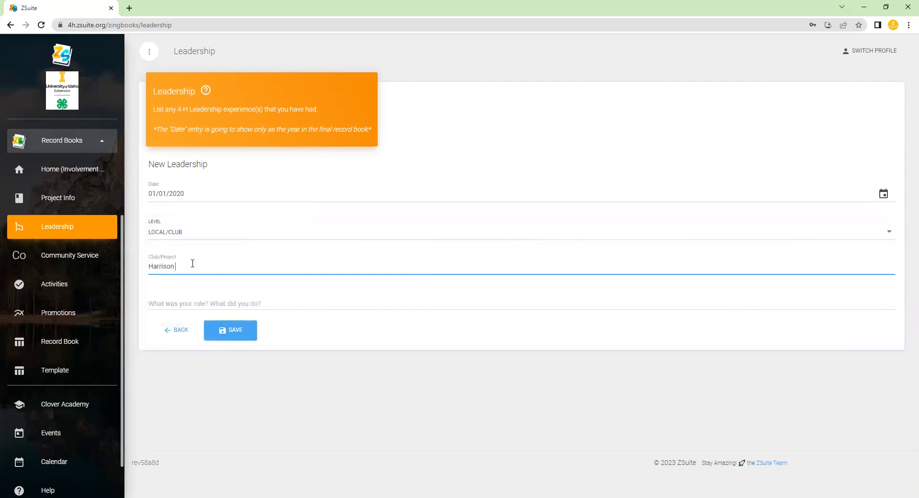
key(BackSpace)
key(BackSpace)
key(BackSpace)
text(tock - Cooking Project)
Describe the role as "Member - made motions and voted on club business" and save the 2020 leadership entry.
key(Tab)
text(M)
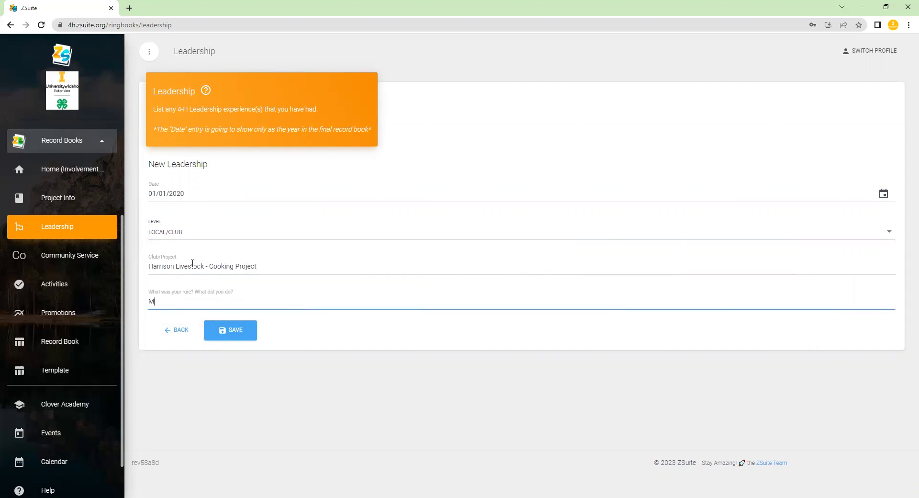
text(ember - made motions and vote)
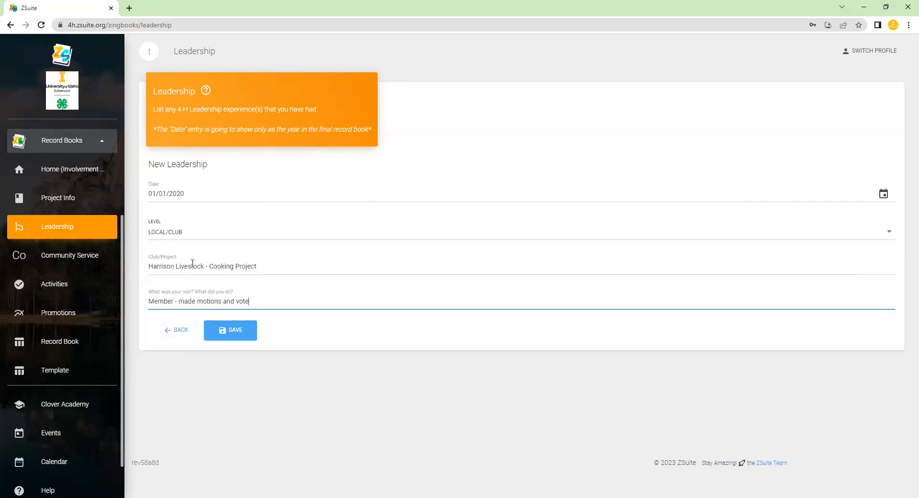
text(d on club busisness)
click(223, 332)
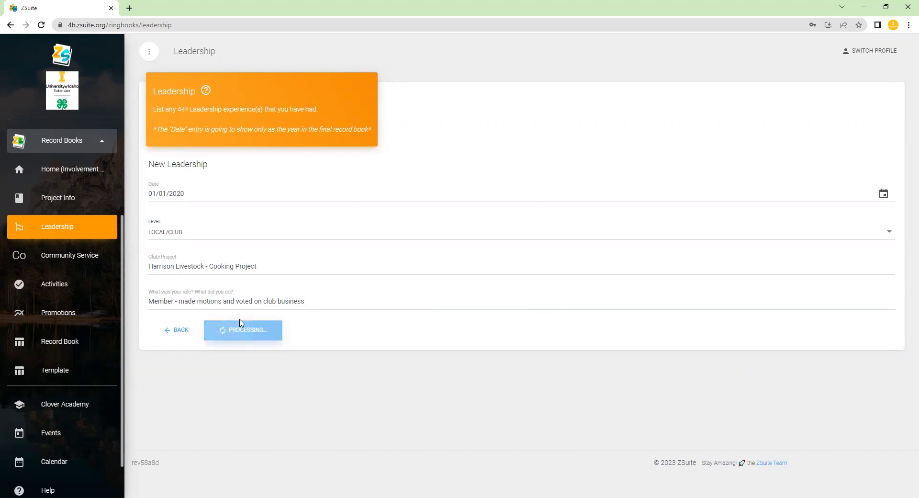
Add and save a Local/Club leadership entry dated 01/01/2021 with "None" for both the club/project and the role.
click(175, 223)
click(170, 194)
text(01/01/)
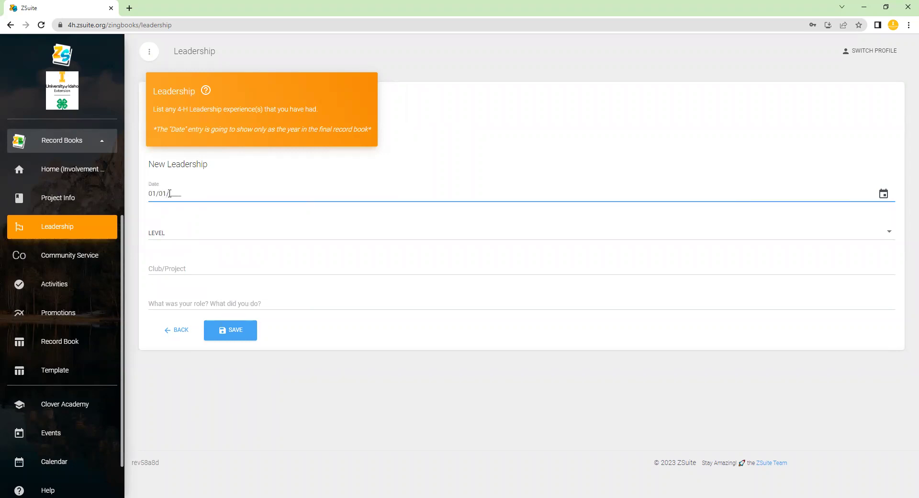
text(2021)
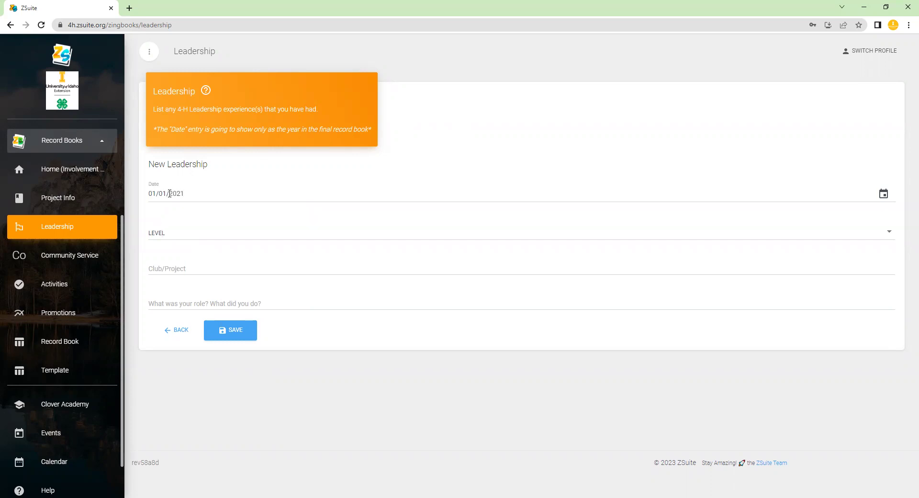
click(182, 232)
click(190, 274)
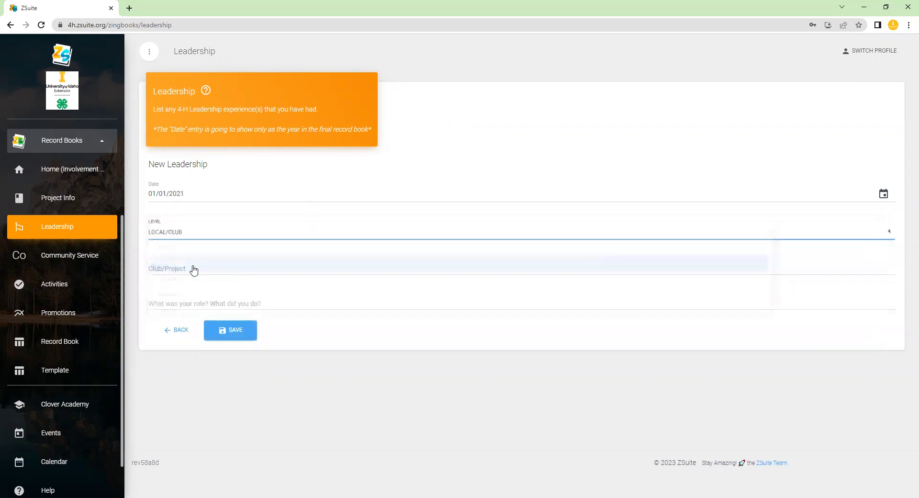
click(190, 268)
text(None)
key(Tab)
text(None)
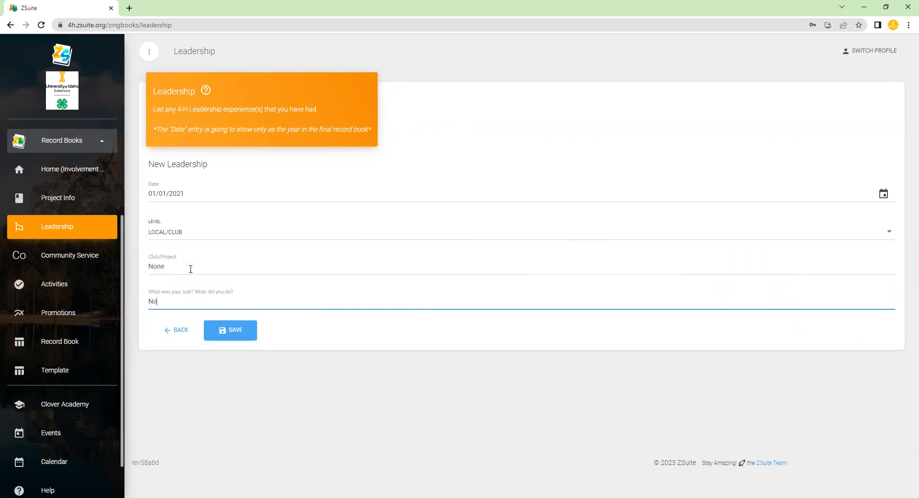
click(243, 334)
Start a new leadership entry dated 01/01/2022 at the Local/Club level.
click(217, 266)
click(164, 194)
text(01/)
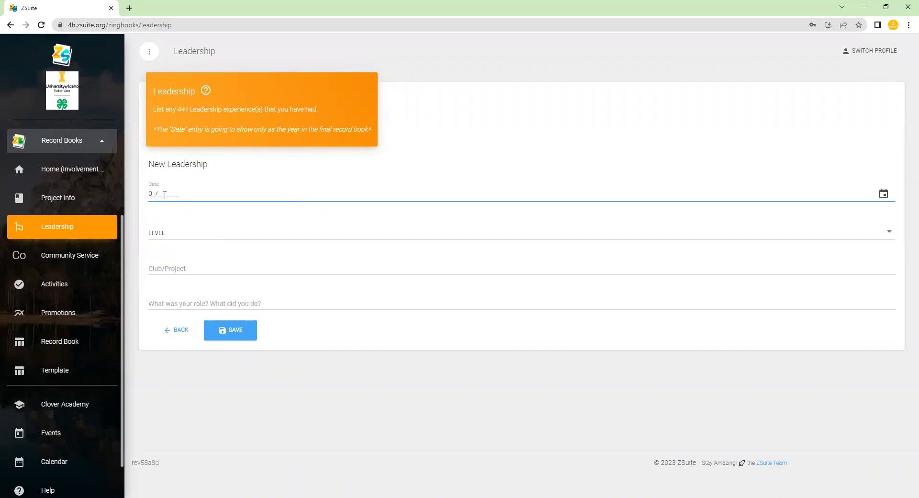
text(01/2022)
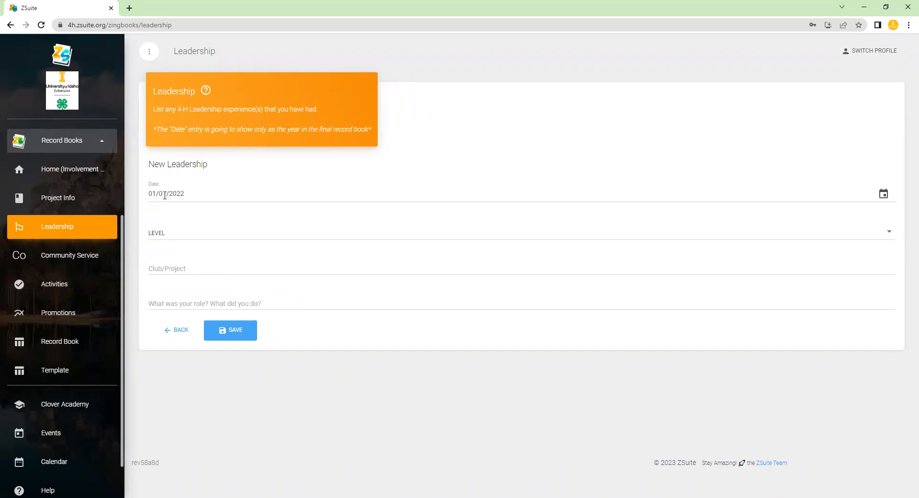
click(158, 232)
click(171, 275)
Fill in "None" for both the club/project and the role of the 2022 entry and save it.
click(169, 265)
text(None)
key(Tab)
text(NOne)
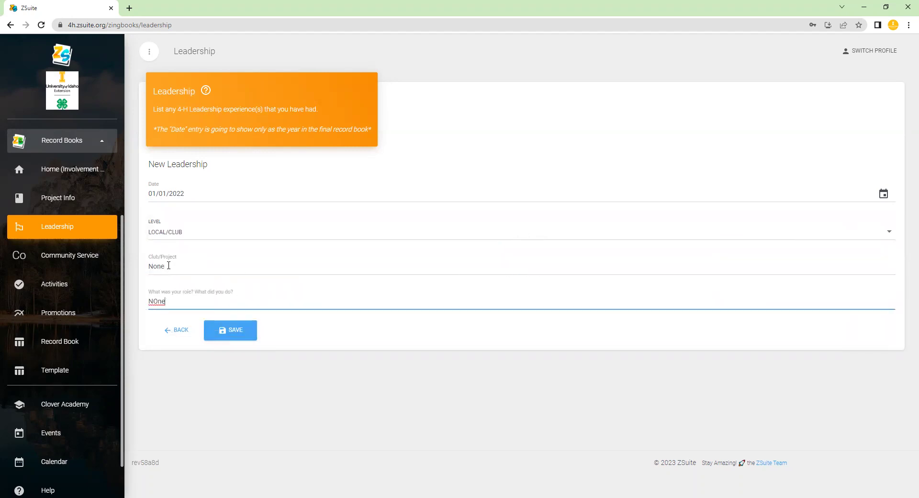
click(156, 301)
key(BackSpace)
text(o)
click(235, 329)
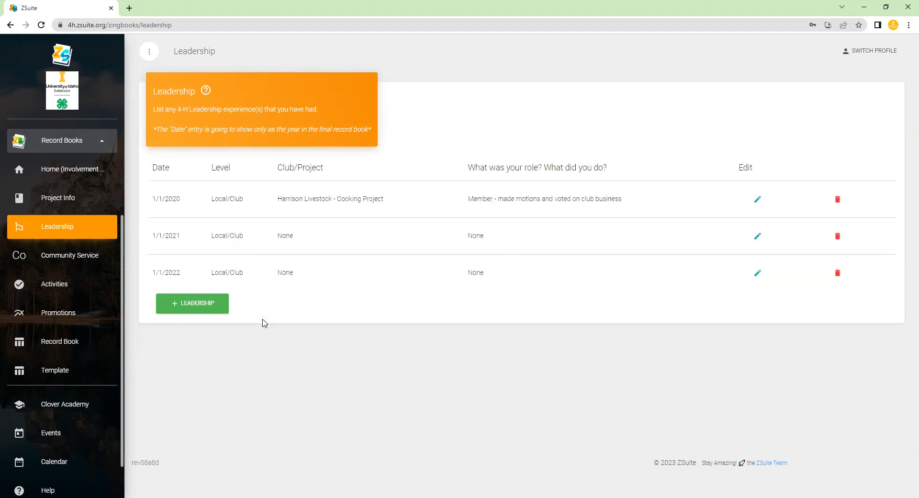
Start a new leadership entry dated 01/01/2023 at the Local/Club level.
click(195, 312)
click(178, 198)
text(01/20/23)
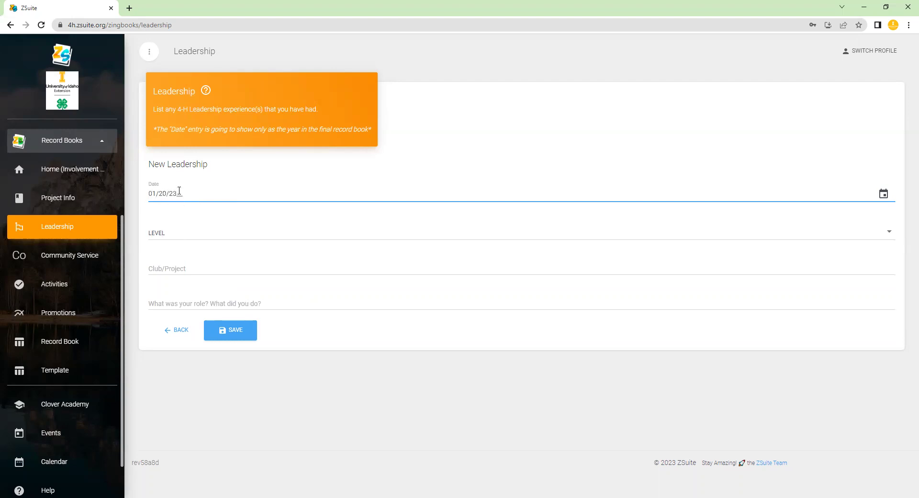
key(BackSpace)
key(BackSpace)
key(BackSpace)
key(BackSpace)
key(BackSpace)
text(01/2023)
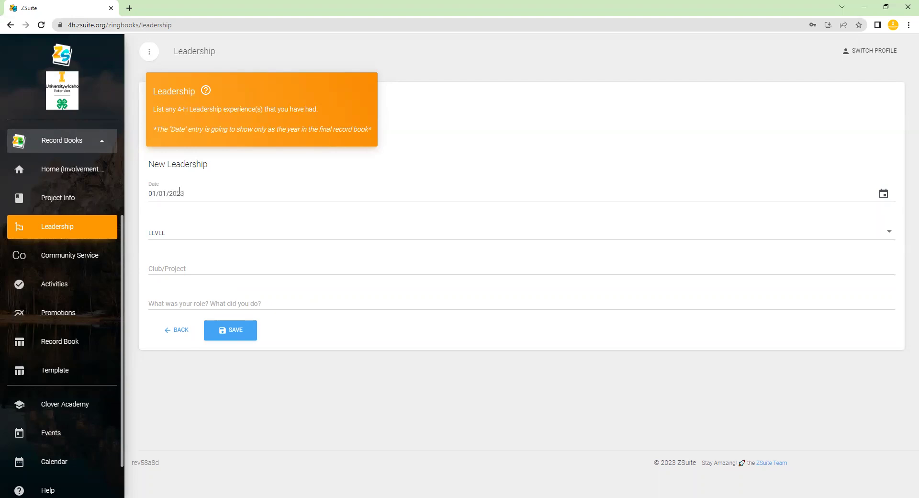
click(195, 237)
click(202, 281)
Enter "Harrison Livestock - Dog Project" as the club/project of the 2023 leadership entry.
click(190, 265)
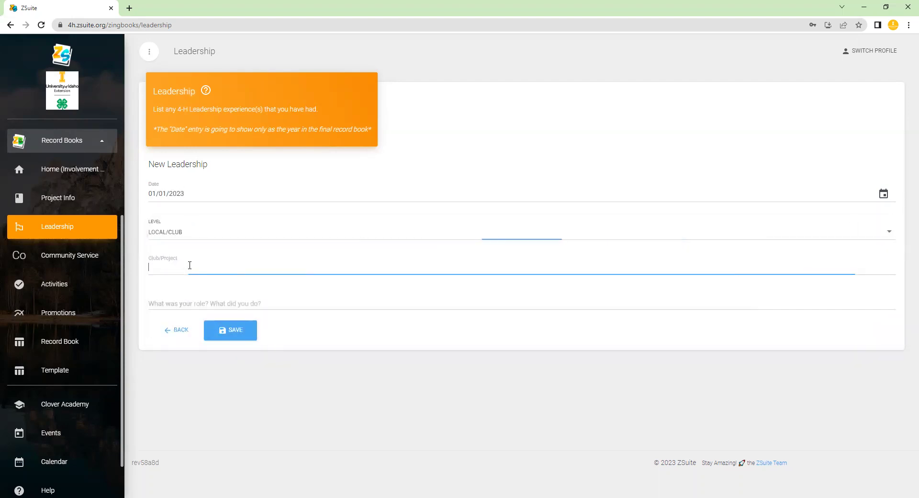
text(Harriso)
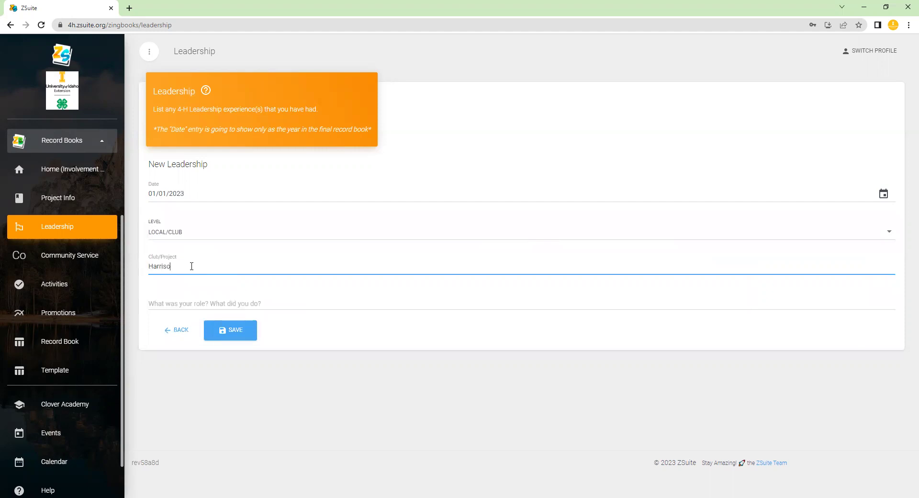
text(n Livestock -)
text(Dog Project)
Enter the role "I was a teen leader - helped younger members learn the basics of training their dogs" and save the entry.
key(Tab)
text(I was a teen le)
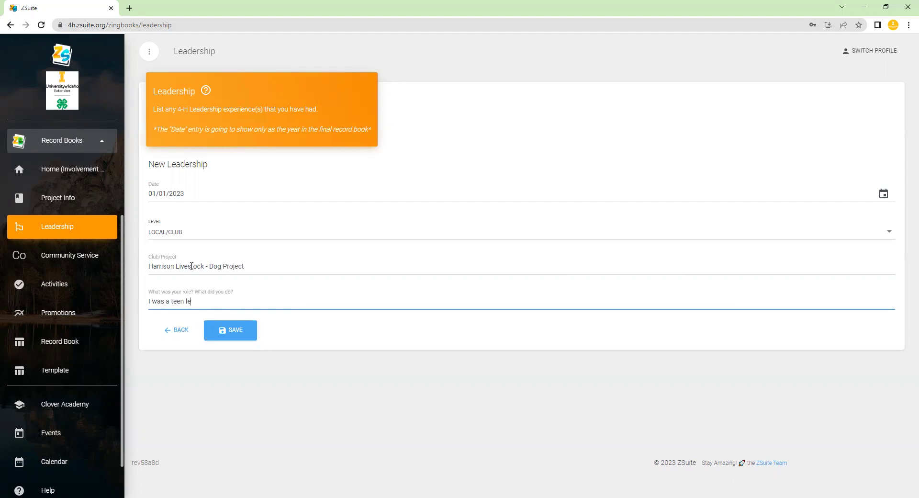
text(ader - helped younger members lea)
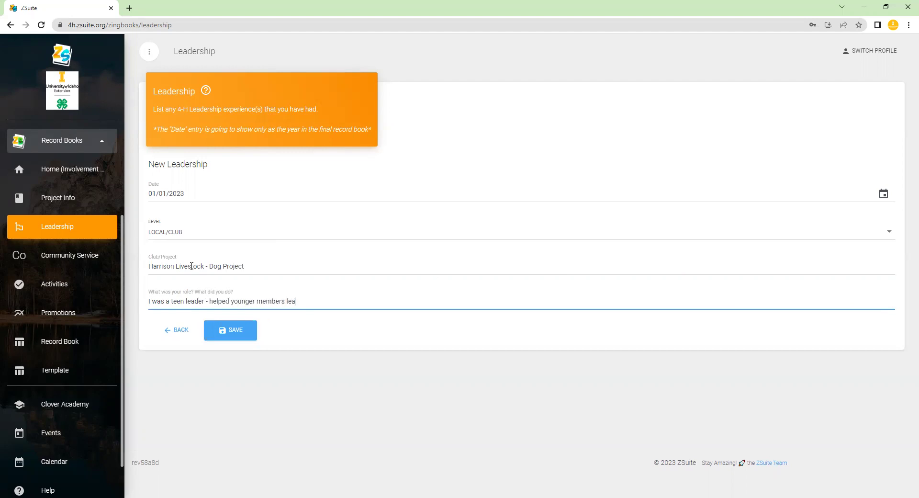
text(rn the basics of training their dogs)
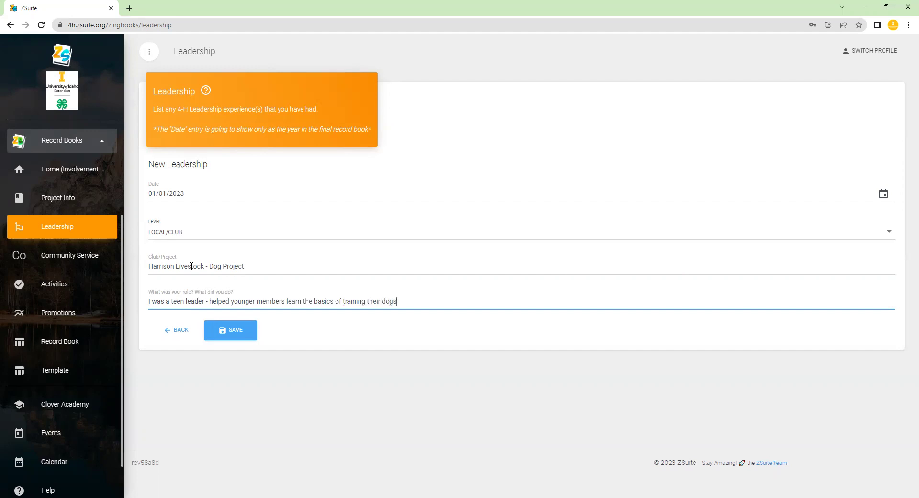
click(223, 330)
Check the 2023 clubs listed in the project information and start another Local/Club leadership entry dated 01/01/2023.
click(77, 197)
scroll(287, 379, down, 4)
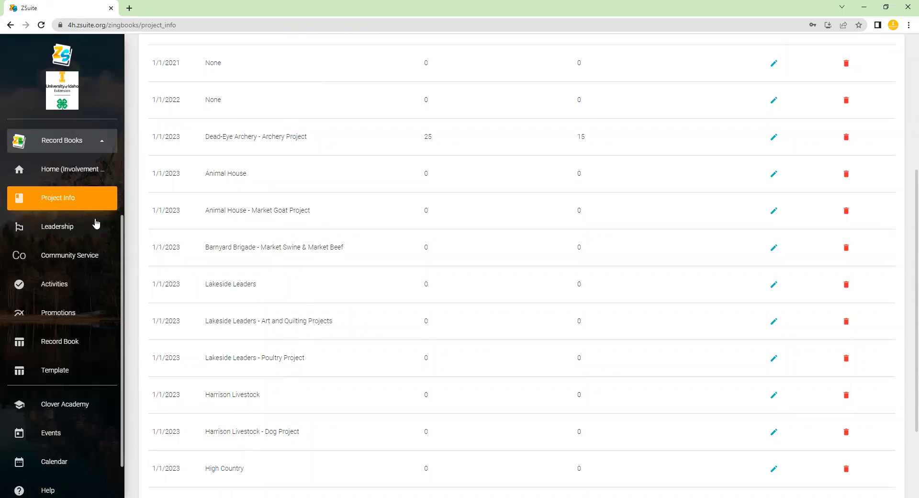
click(58, 227)
click(176, 194)
text(01/01/2023)
click(178, 238)
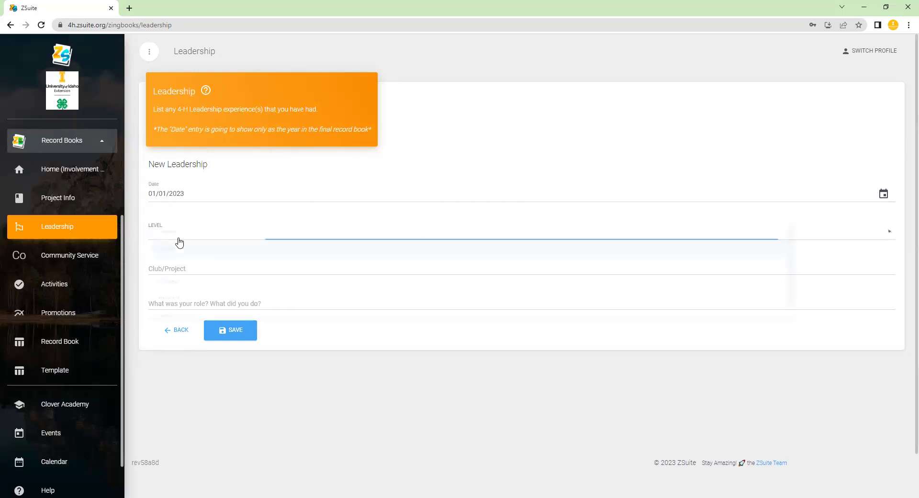
click(192, 279)
Enter "Lakeside Leaders" as the club/project of the new 2023 leadership entry.
click(197, 259)
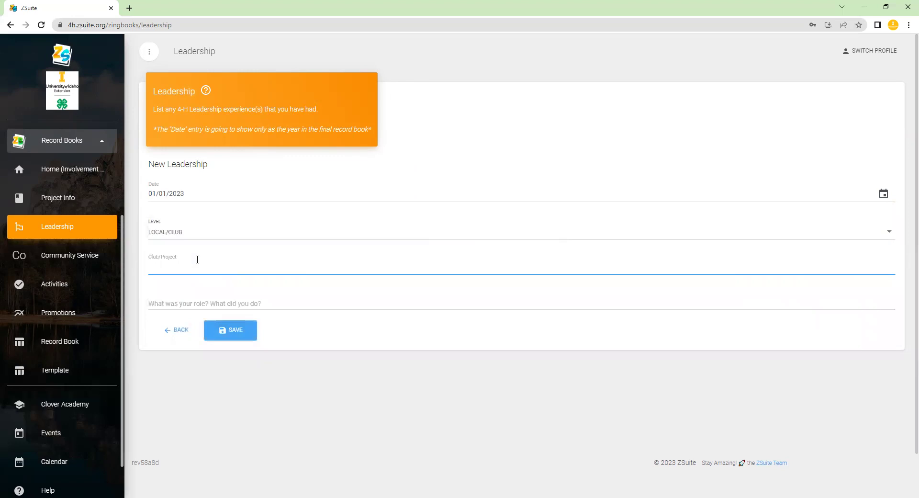
text(Lakeside Leaders)
key(Tab)
key(shift+Tab)
key(End)
Enter the role "I was the President of the club, I conducted club meetings for business and helped the club volunteers with projects." and save the entry.
key(Tab)
text(Used)
key(BackSpace)
key(BackSpace)
key(BackSpace)
text(was )
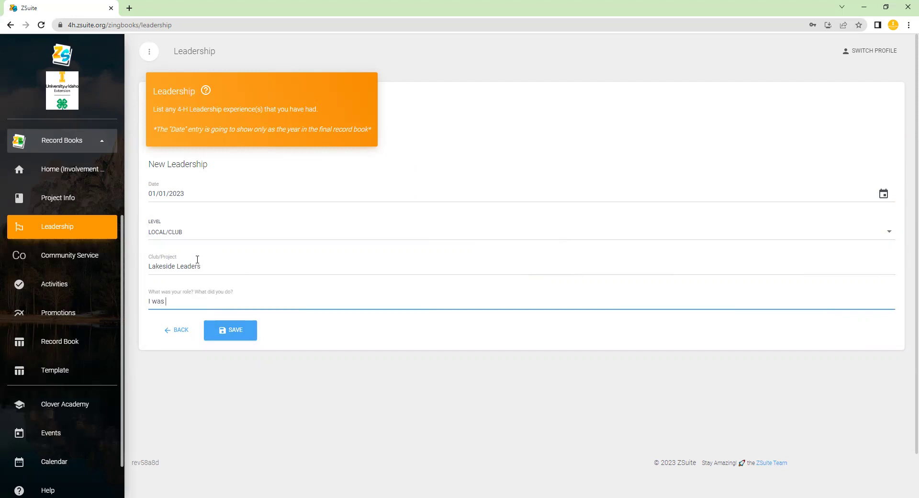
text(the President of the club, I conducted )
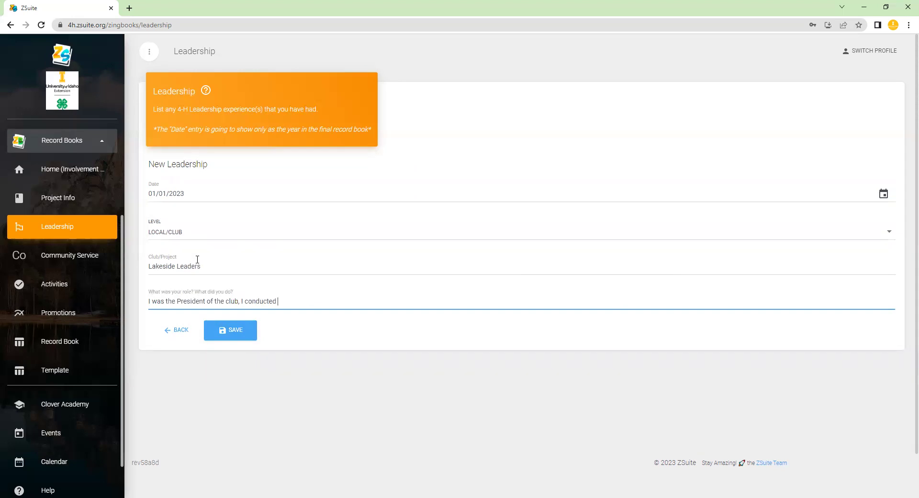
text(club meetings for business and helped the club volunteer)
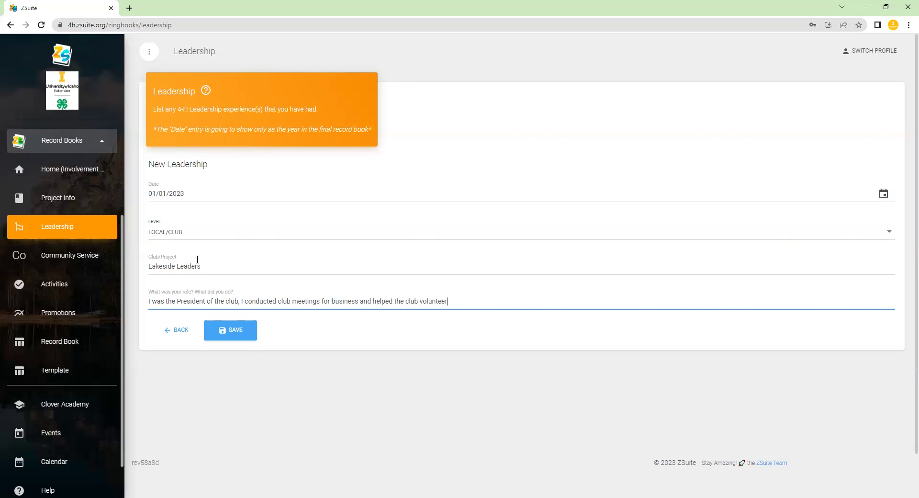
text(s with yo)
text(projects.)
click(234, 334)
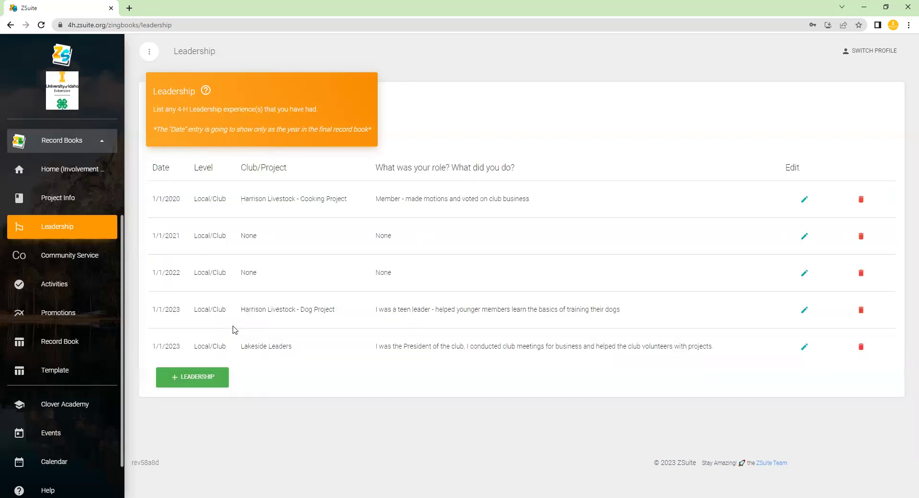
Review the Lakeside Leaders and Dog Project rows and start one more Local/Club leadership entry dated 01/01/2023.
drag(241, 346, 294, 347)
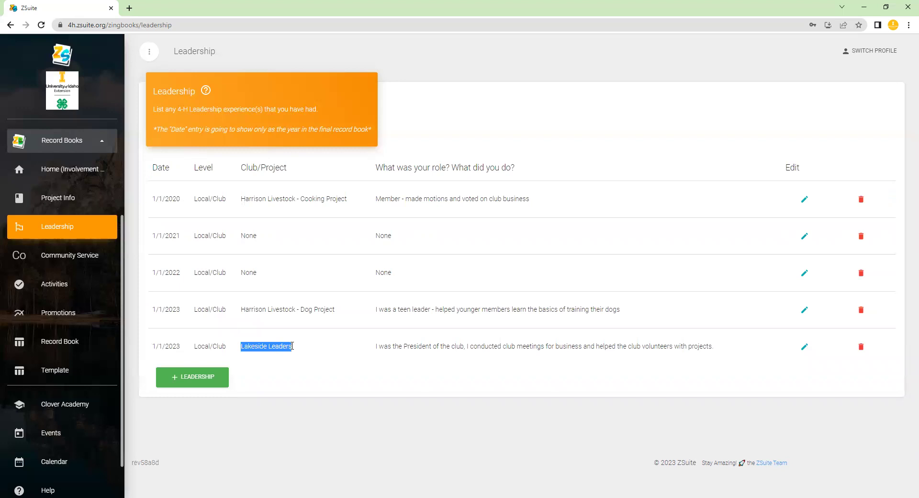
drag(253, 309, 342, 311)
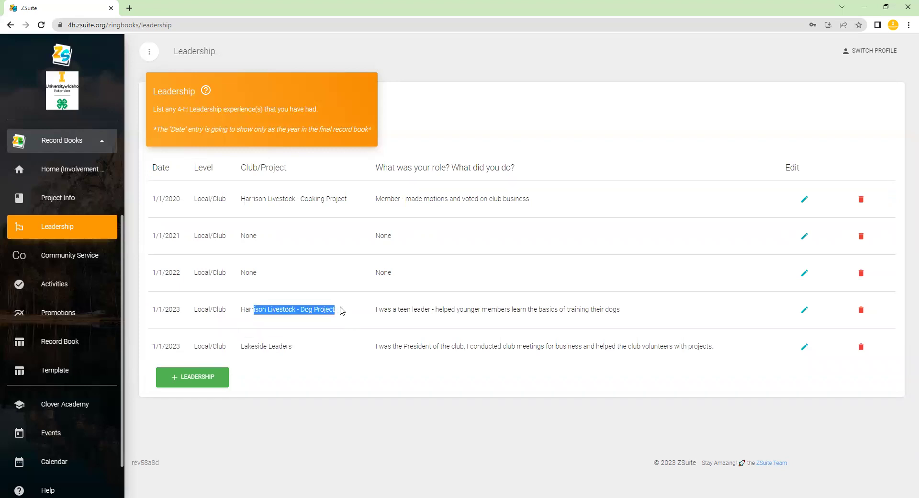
click(231, 382)
click(209, 196)
text(01/01/2023)
click(207, 234)
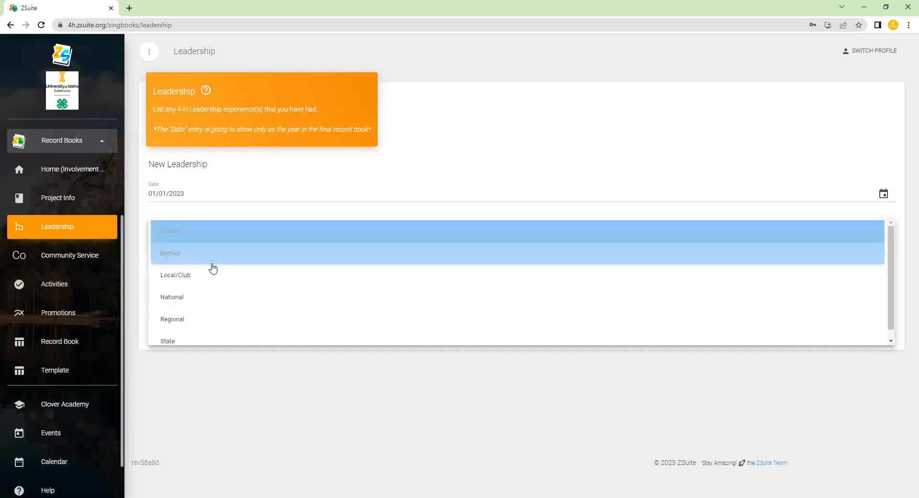
click(205, 272)
Set the club/project to "High Country" and the role to "Member: voted on club business", and save the entry.
click(200, 264)
text(High Country)
key(Tab)
text(None)
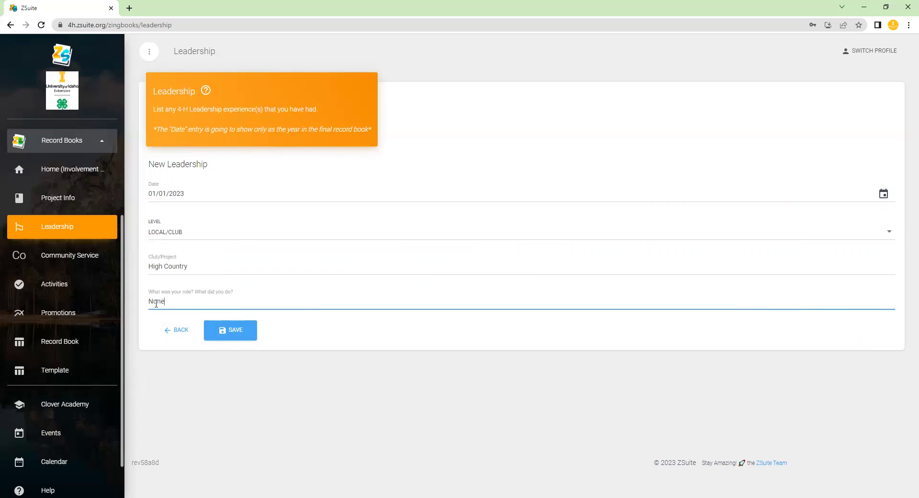
key(ctrl+a)
text(Member, )
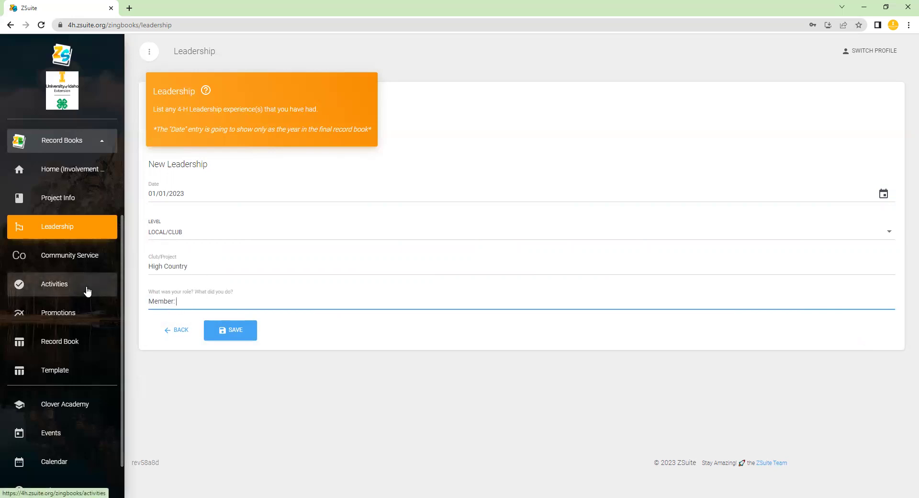
text(voted on club busien)
key(BackSpace)
key(BackSpace)
text(nse)
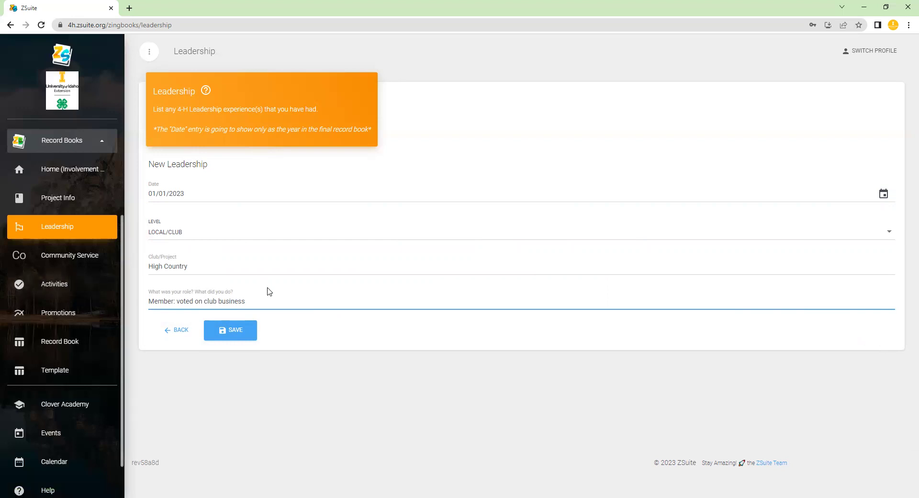
click(252, 330)
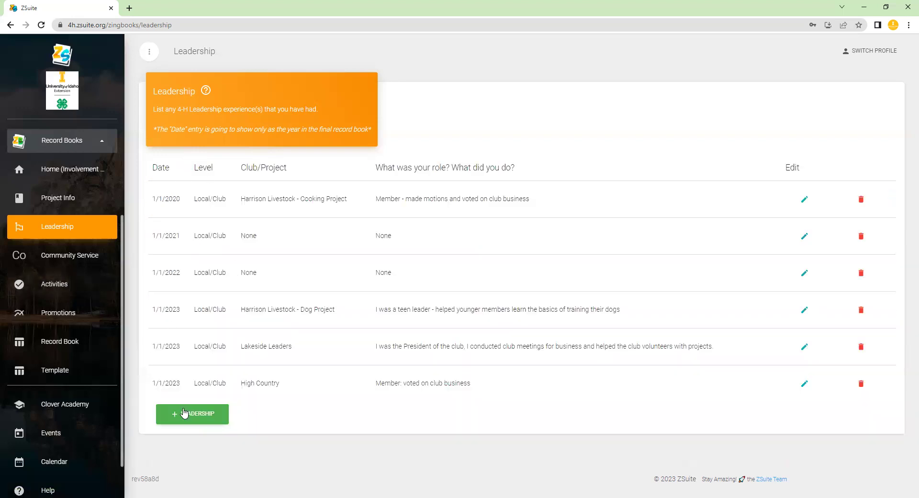
Start a leadership entry dated 01/01/2023 for the club/project "Barnyard Brigade" and set its level to State.
click(186, 412)
click(186, 193)
text(01/01/2023)
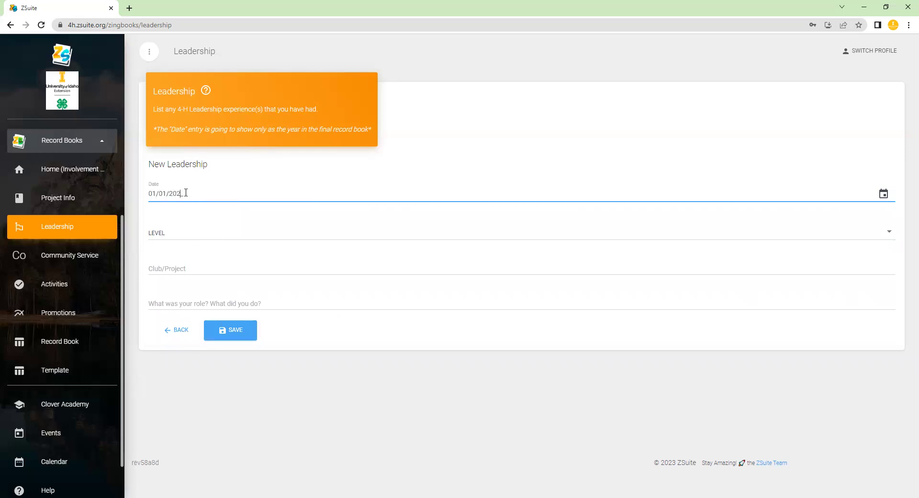
click(175, 244)
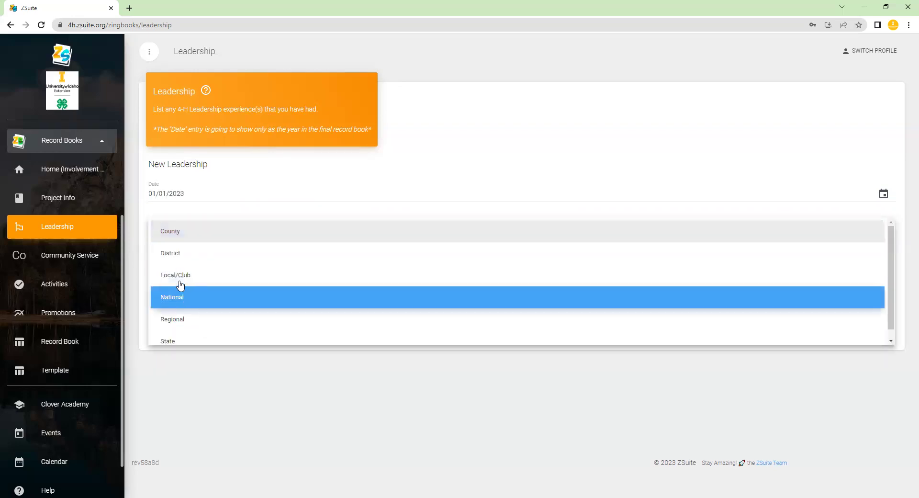
click(181, 277)
click(186, 264)
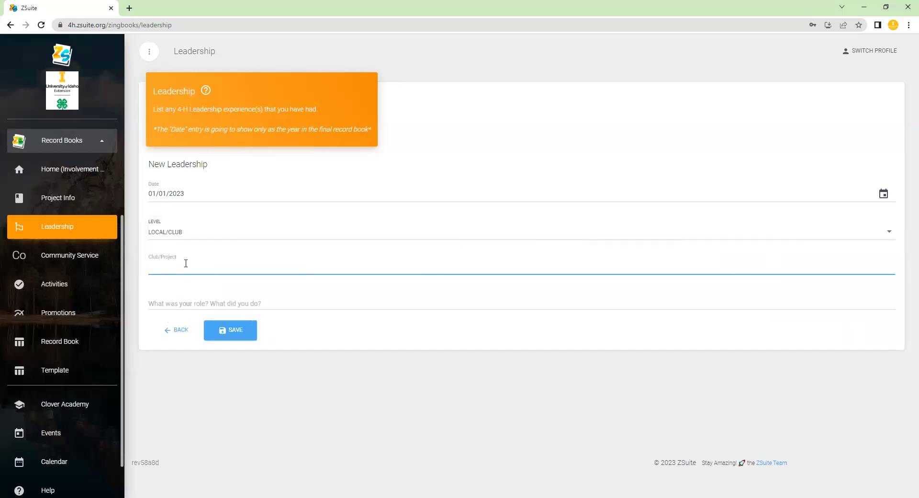
text(Barnyard Brigade)
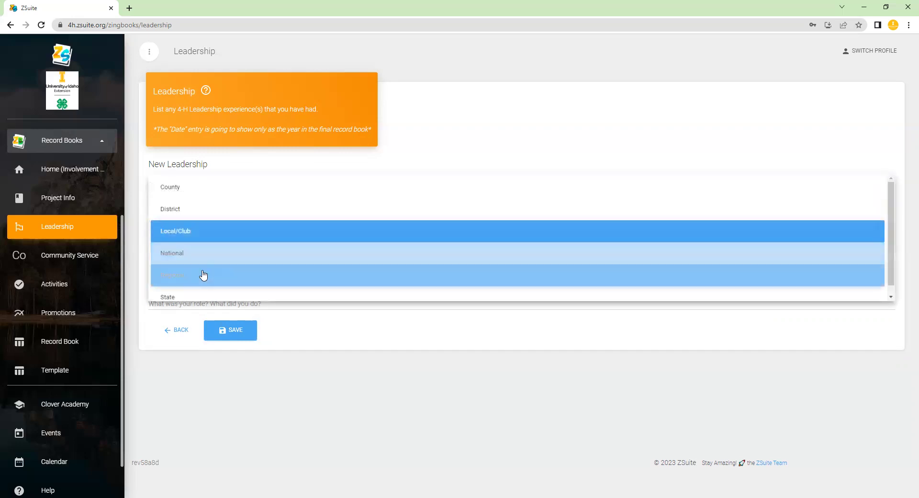
click(200, 297)
Enter the role "I served on the State Teen Association Convention planning committee" and save the leadership entry.
click(191, 302)
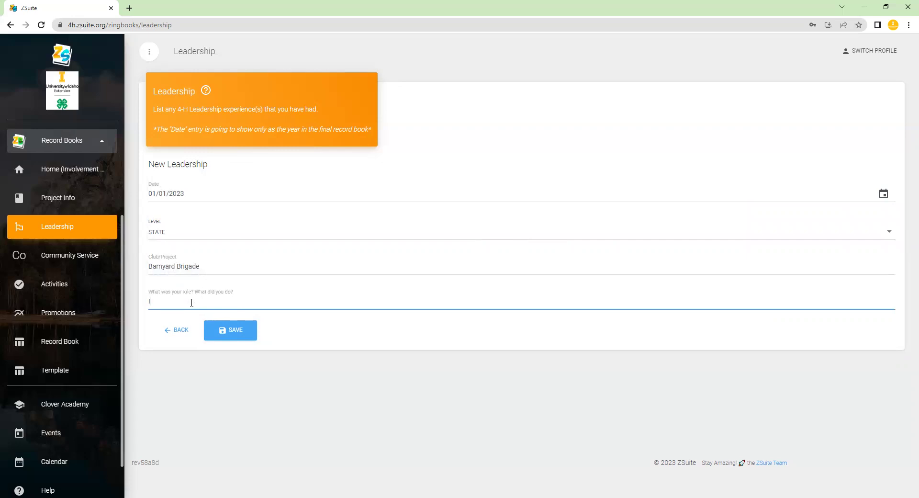
text(I served on the State Teen Association Convent)
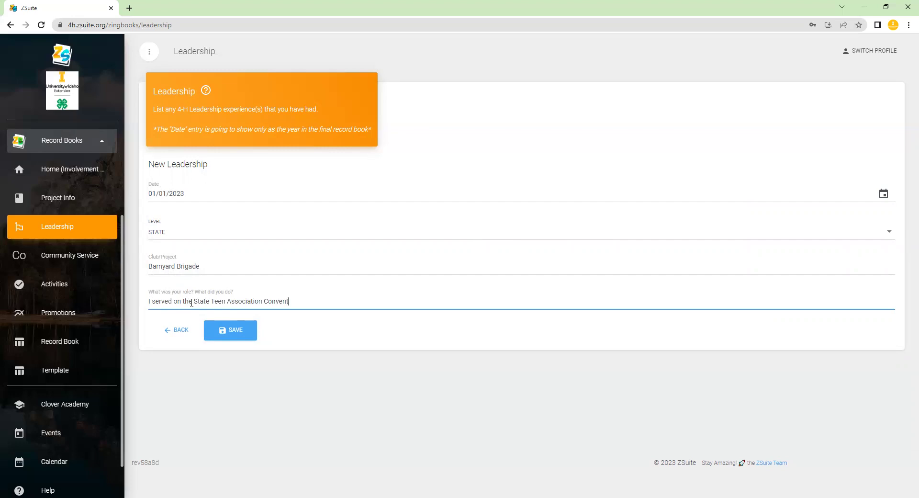
text(ion Pla)
key(BackSpace)
key(BackSpace)
text(lanning com)
key(BackSpace)
key(BackSpace)
key(BackSpace)
key(BackSpace)
text(mmittee)
click(238, 338)
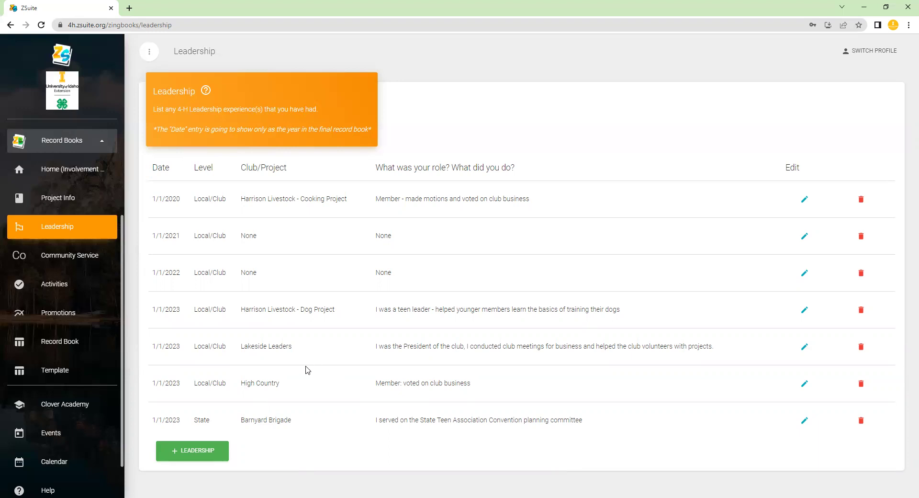
scroll(307, 359, down, 1)
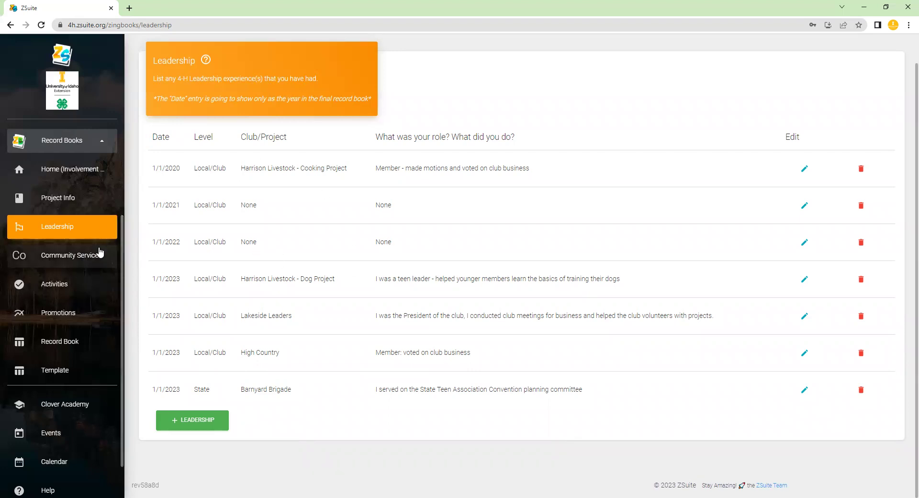
Go to the Community Service section and start a 4-H service entry dated 01/01/2020.
click(54, 257)
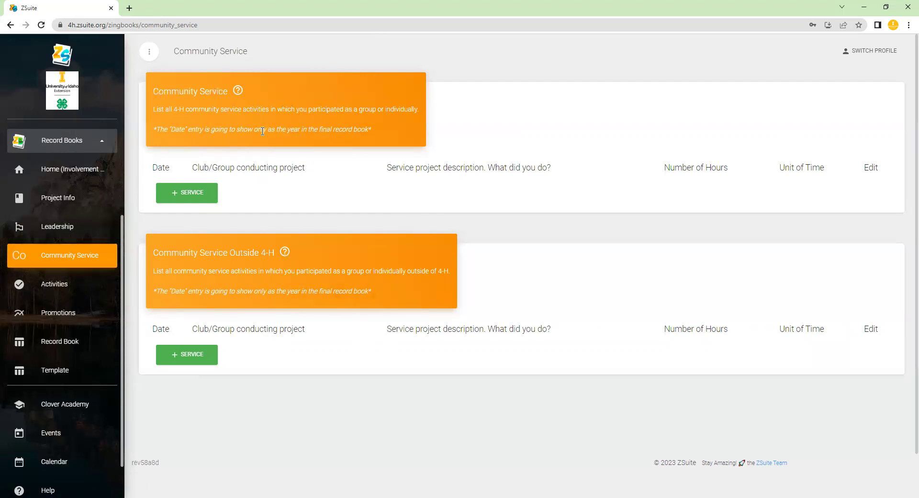
click(185, 189)
click(186, 193)
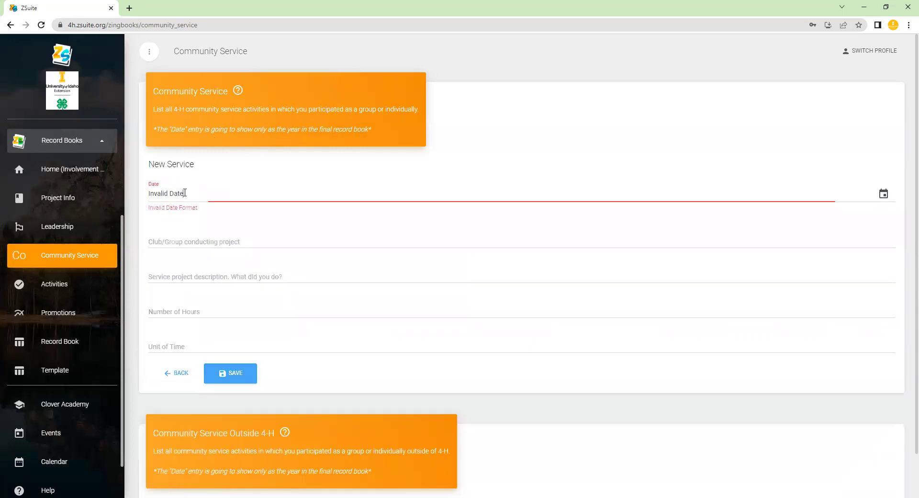
click(308, 209)
click(279, 193)
text(01/01/2023)
click(193, 190)
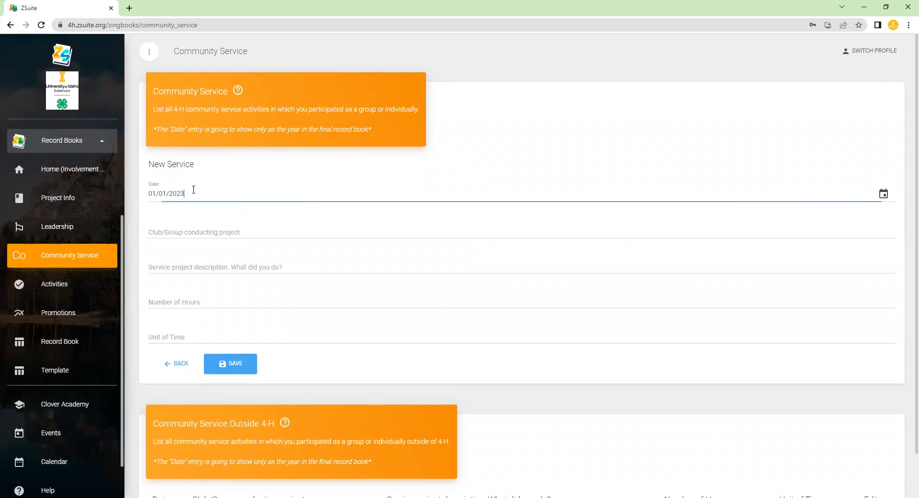
text(0)
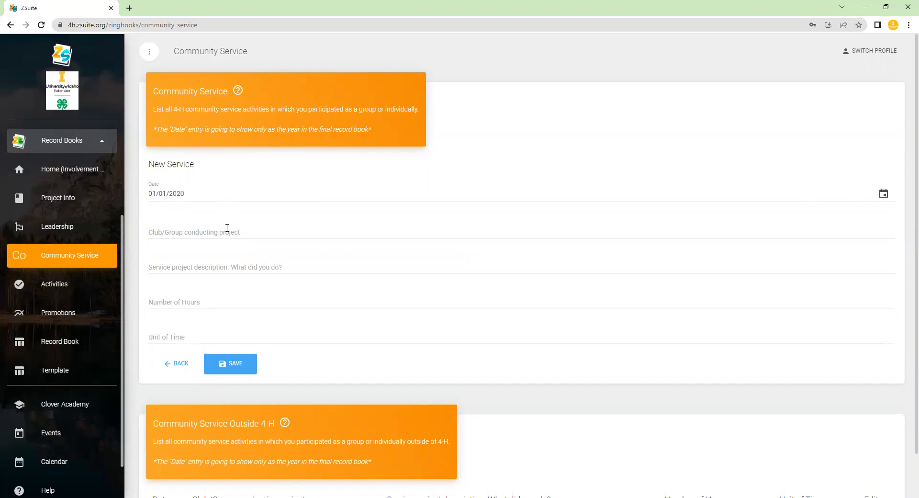
Set the group to "Harrison Livestock", the description to "Decorated Easter Eggs for the community egg hunt" and the hours to 3, and save.
click(227, 228)
text(Hi)
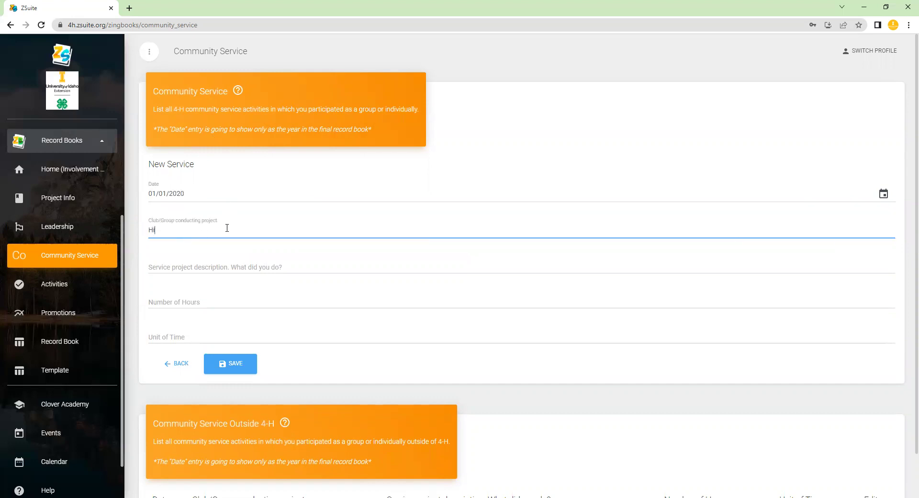
text(Harrison Liveso)
text(ck)
key(Tab)
text(Decorated Easter Eggs for the community egg hunt)
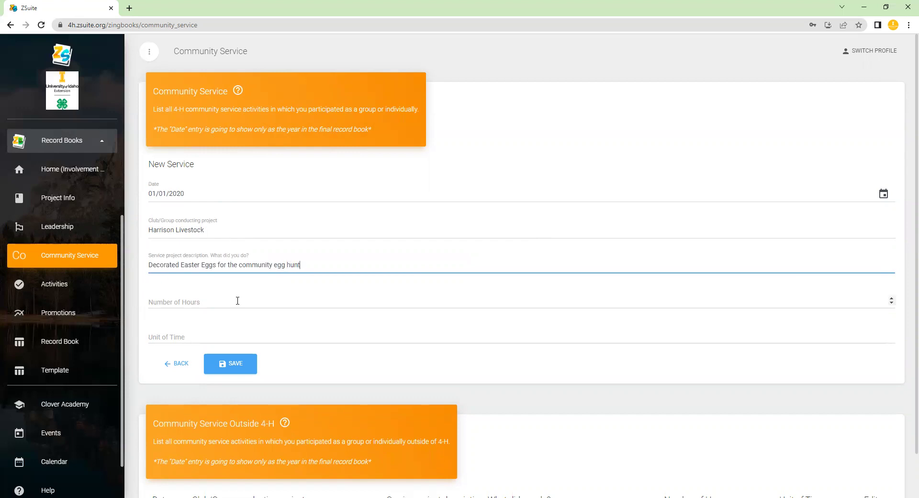
click(254, 301)
click(199, 337)
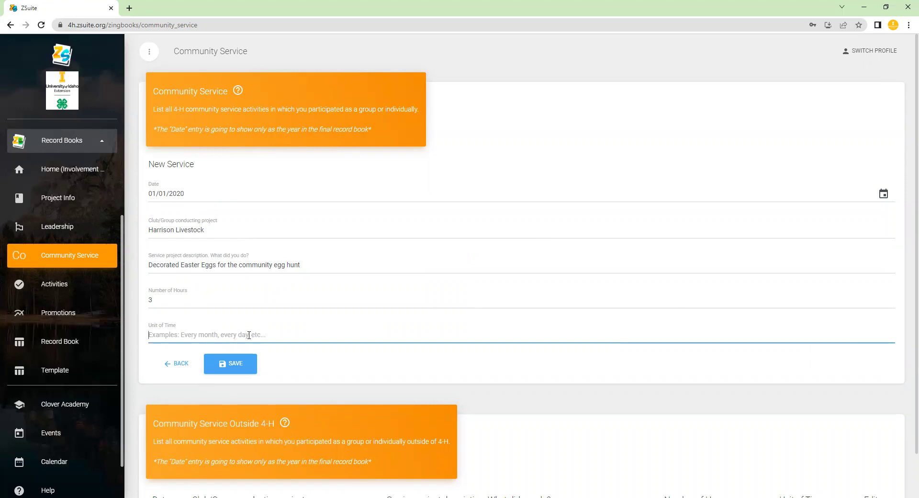
click(231, 363)
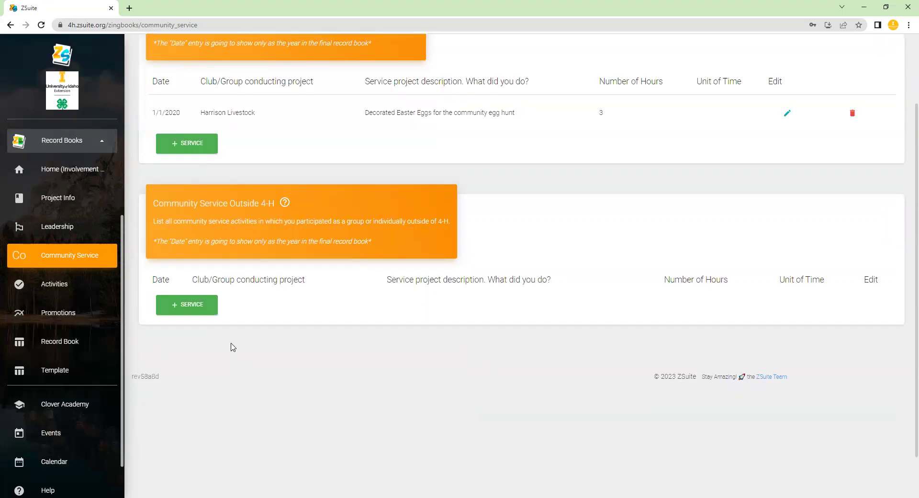
Add a 4-H community service entry dated 01/01/2021 with "None" as both group and project description, and save it.
click(190, 142)
drag(189, 192, 130, 195)
text(01/)
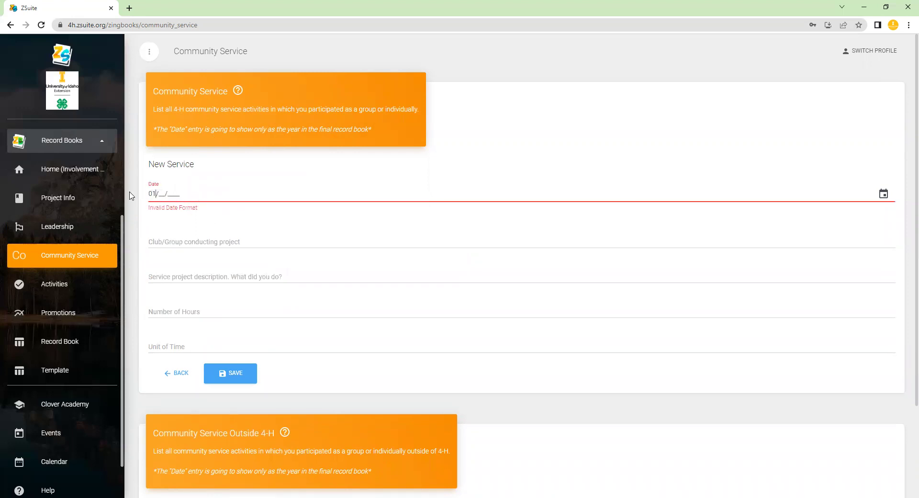
text(01/2021)
click(170, 230)
text(None)
key(Tab)
text(None)
key(Tab)
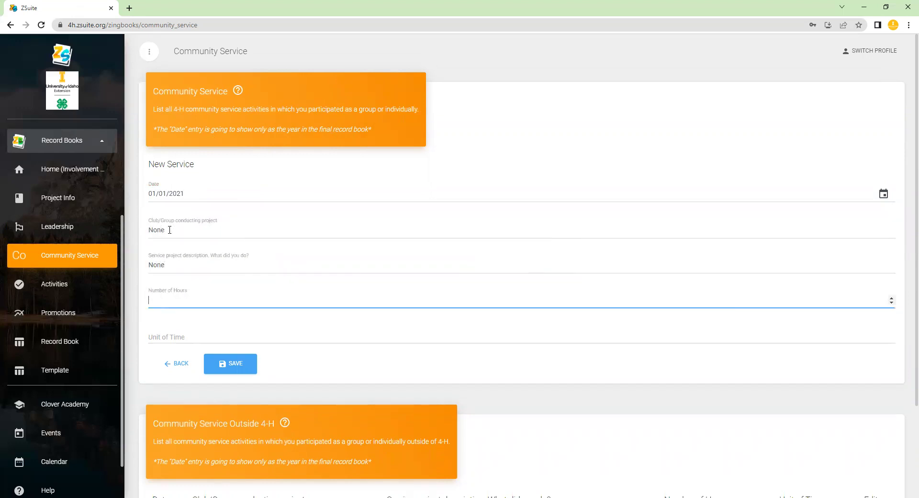
scroll(245, 370, down, 1)
click(233, 314)
Start another 4-H community service entry dated 01/01/2022.
click(192, 179)
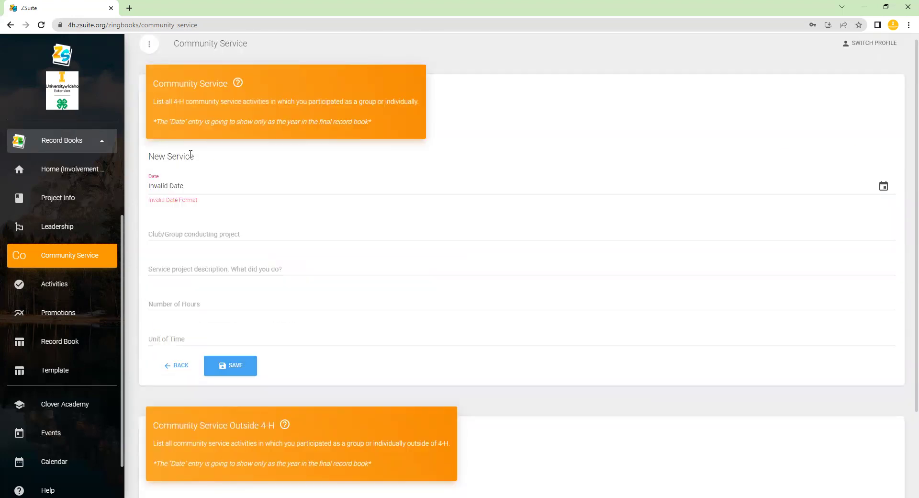
text(01/20/2)
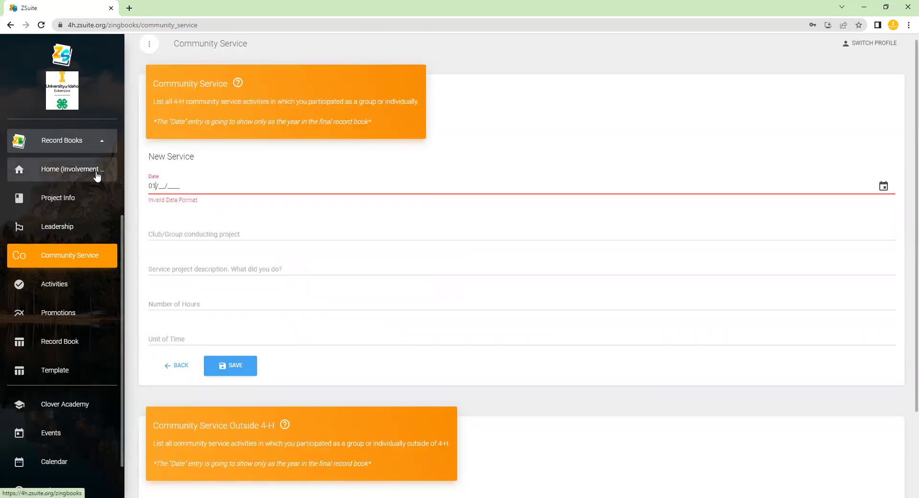
key(BackSpace)
key(BackSpace)
key(BackSpace)
key(BackSpace)
text(012022)
Enter "None" for the group and project description of the 2022 service entry, and save it.
click(168, 223)
text(None)
key(Tab)
text(none)
key(Tab)
key(shift+Tab)
text(None)
key(Tab)
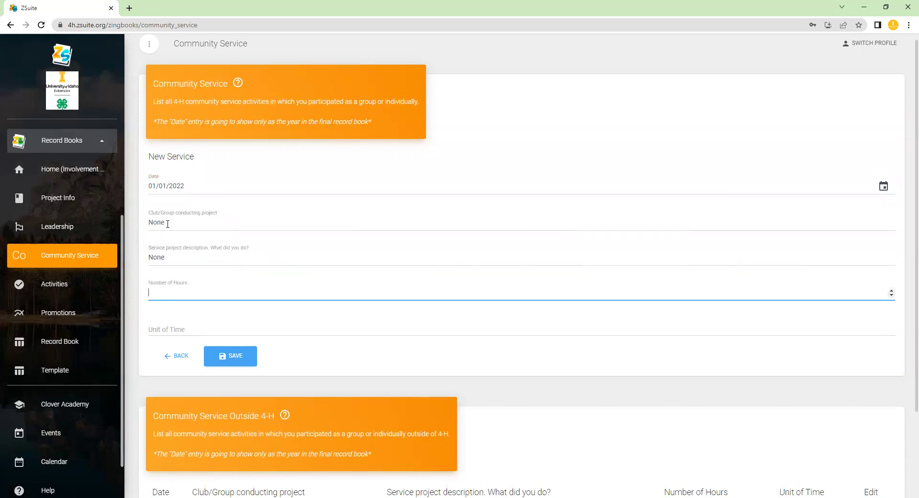
click(252, 363)
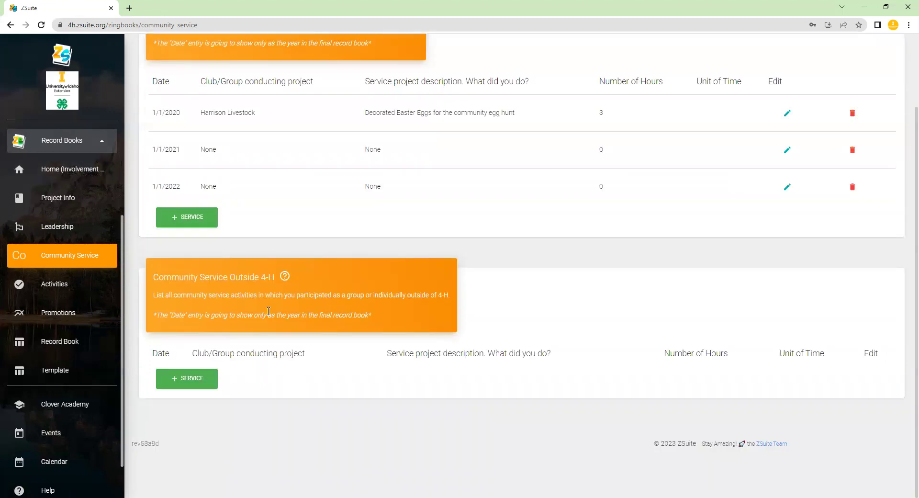
Start a 4-H community service entry dated 01/01/2023 with "Harrison Livestock" as the conducting group.
click(195, 215)
click(185, 150)
drag(185, 149, 147, 150)
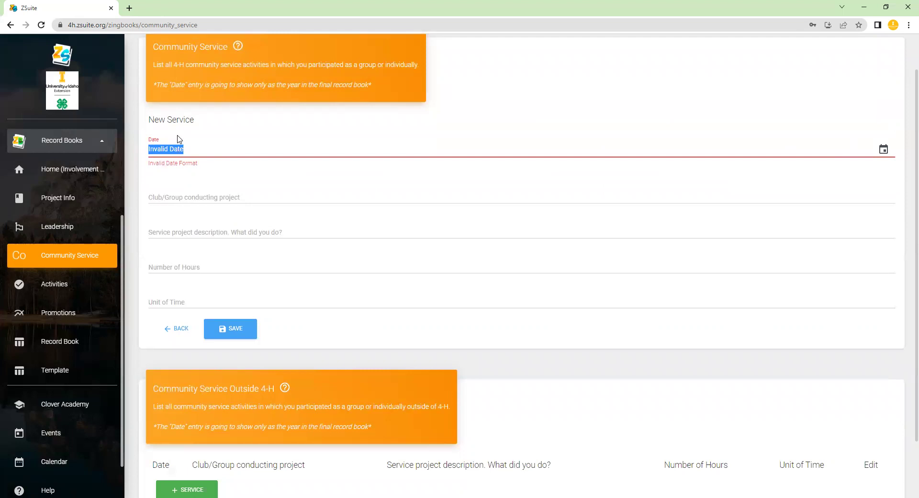
text(01/01/2023)
click(241, 180)
text(H)
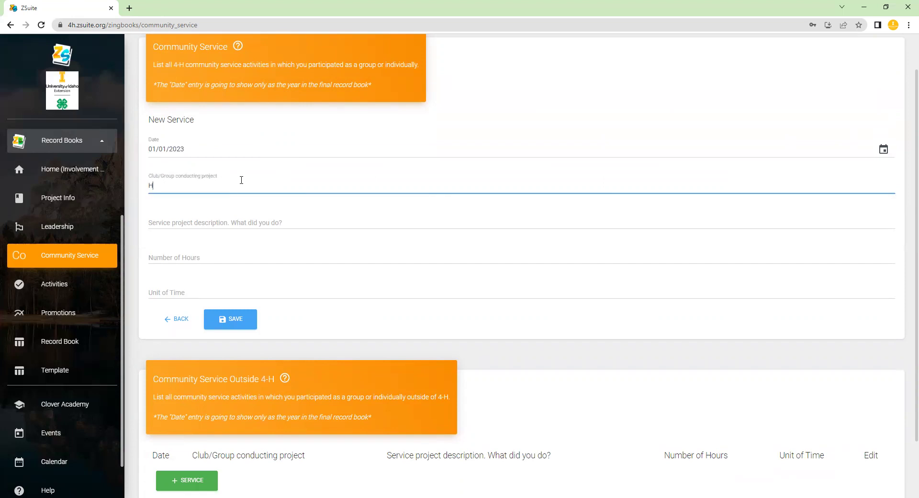
text(arrison Liveos)
text(stock)
key(Tab)
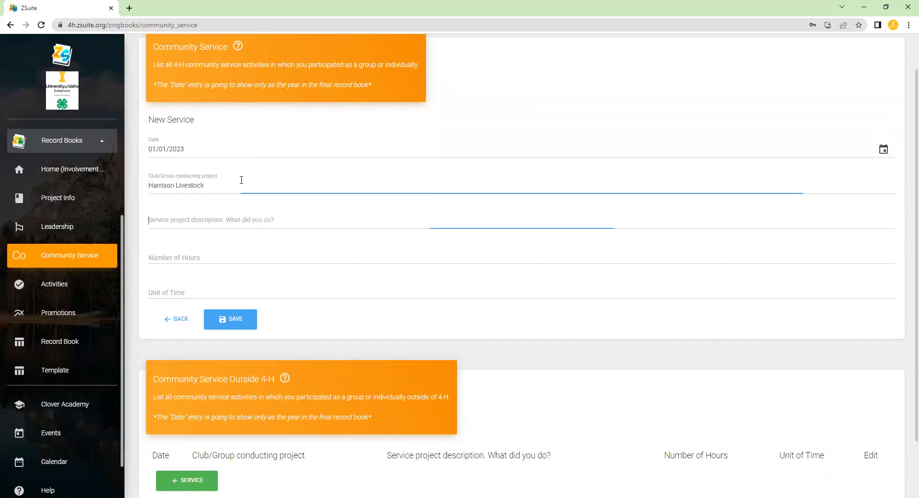
Describe the 2023 Harrison Livestock service project as "Decorated Easter Eggs for the community Easter Egg Hunt".
text(De)
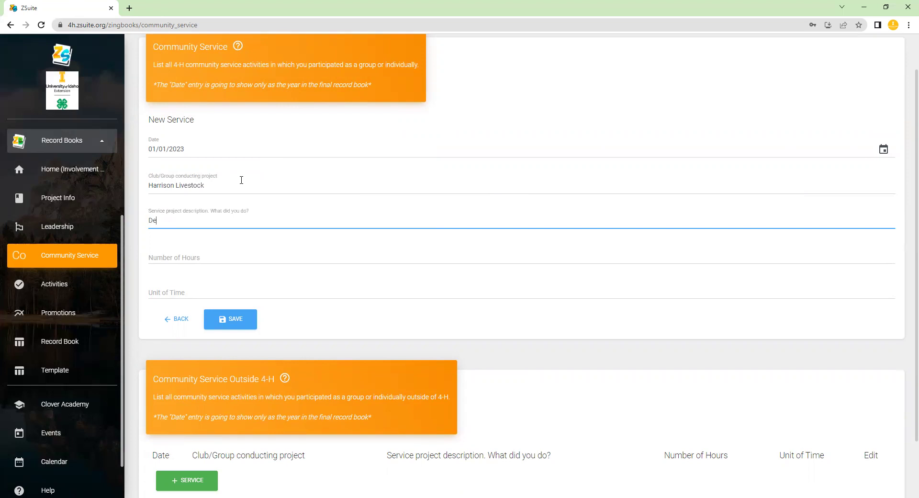
text(coragted Easter Eggs for the Easte)
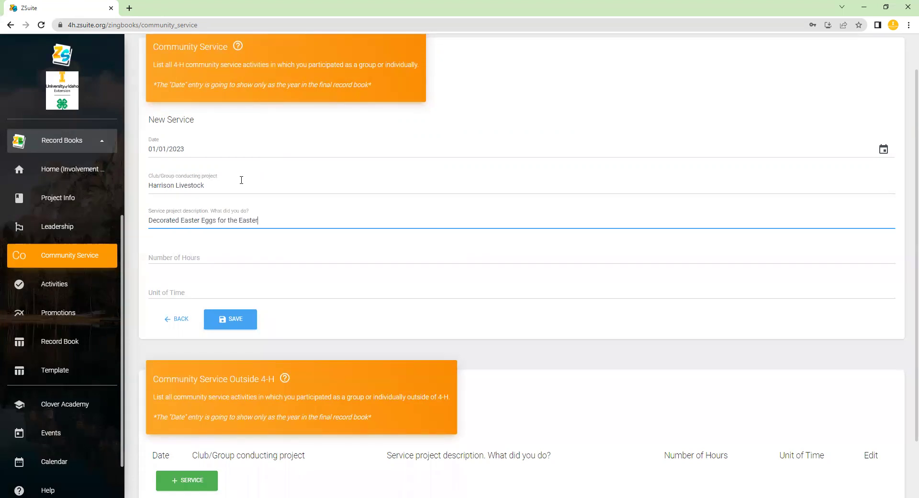
text(r)
key(BackSpace)
key(BackSpace)
key(BackSpace)
key(BackSpace)
key(BackSpace)
key(BackSpace)
text(community Easter Egg Hunt)
Set the number of hours for the Easter egg project to 2 and save the entry.
click(238, 255)
text(2)
click(237, 319)
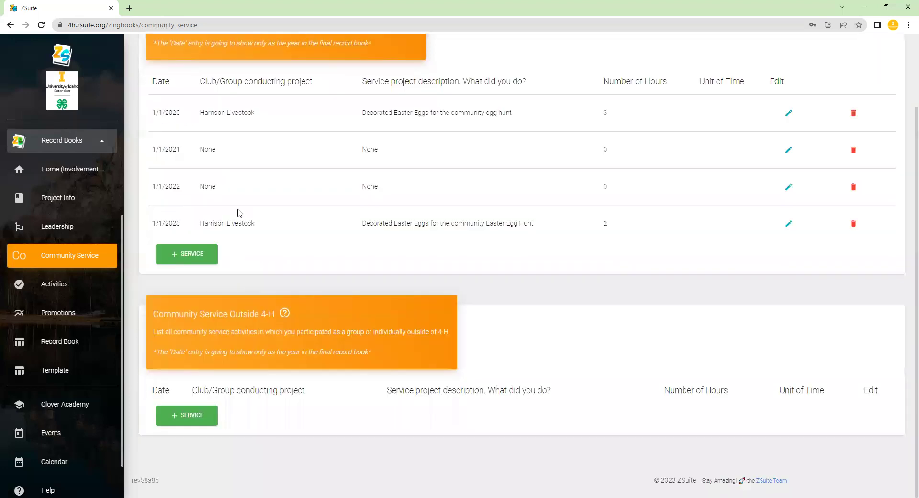
Start one more 4-H community service entry dated 01/01/2023 with "Benewah County Ambassadors" as the conducting group.
click(192, 255)
drag(199, 109, 146, 123)
text(01/01/2022)
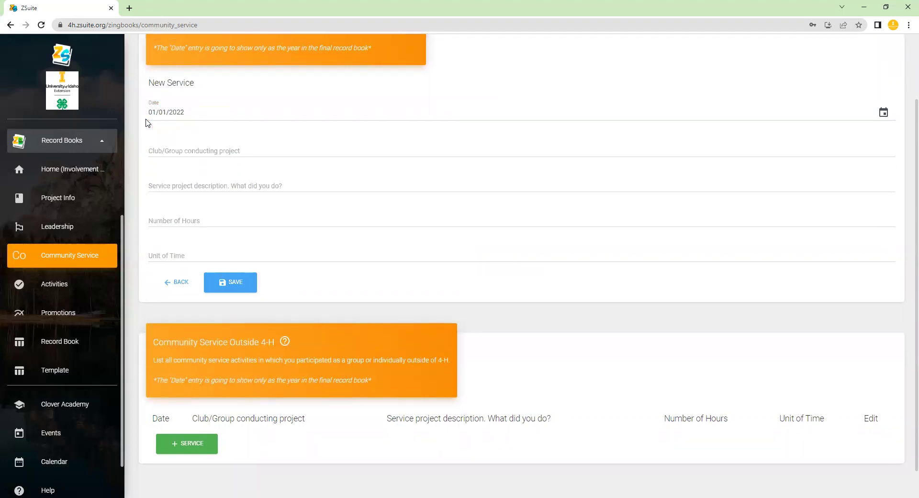
key(BackSpace)
text(3)
click(215, 149)
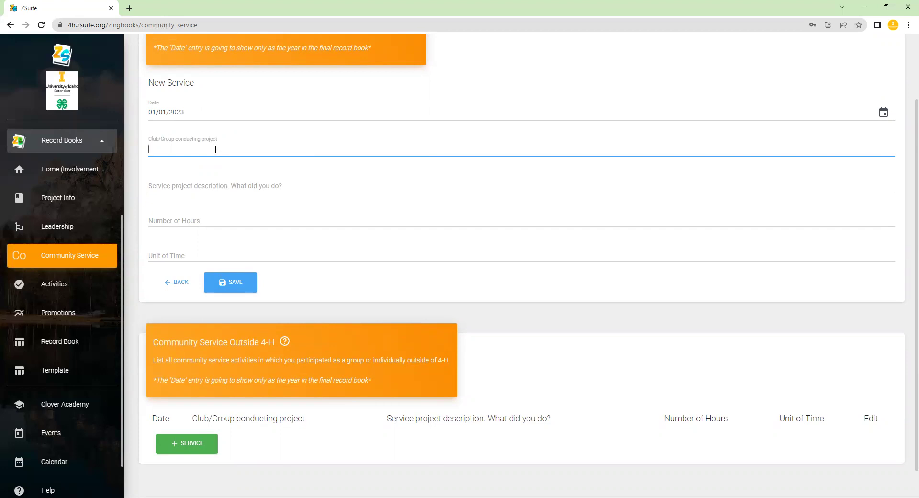
text(Benewah County Ambassadors)
key(Tab)
Enter the service description "Made cards and felt ornaments for Valentine's day at Valley Vista and Wounded Warriors programs".
text(Made cards and felt ornanments for Valentine;)
key(BackSpace)
text('s day at)
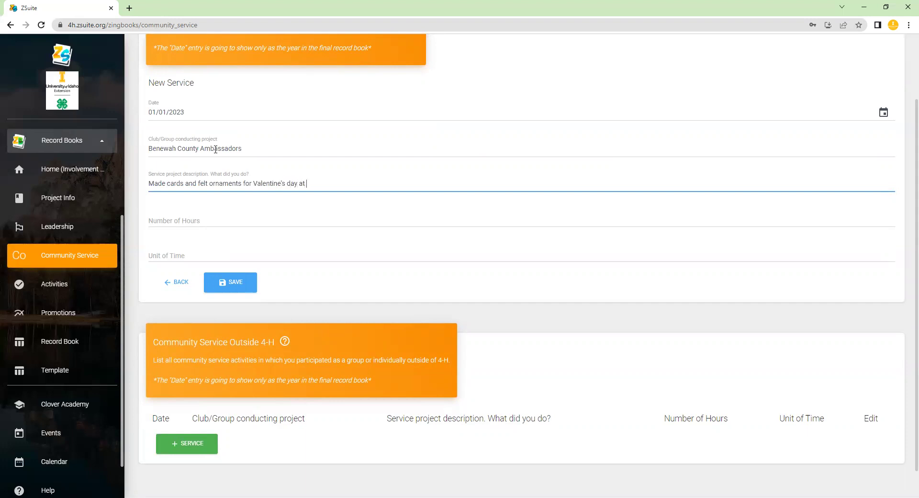
text( Valley Vista and Wounder)
text( Warrier)
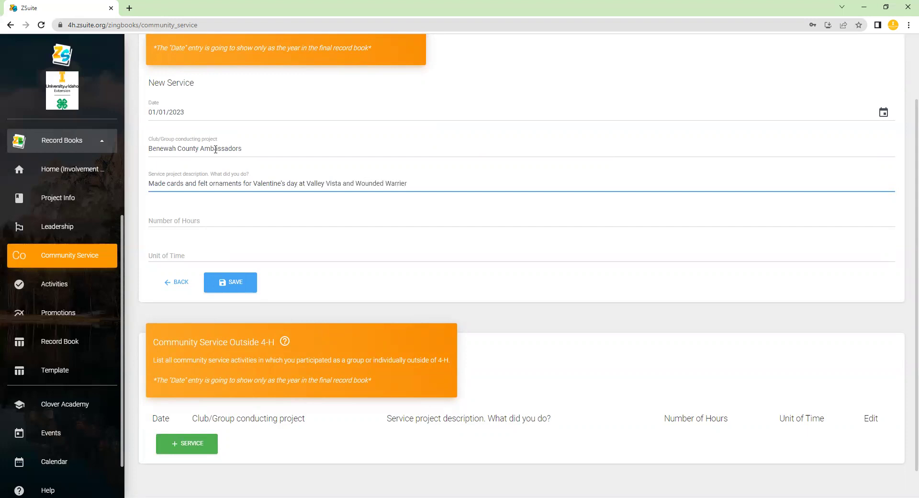
key(BackSpace)
key(BackSpace)
text(ors pro)
text(ejct)
text(grams)
Set the number of hours for the Benewah County Ambassadors entry to 4 and save it.
click(196, 216)
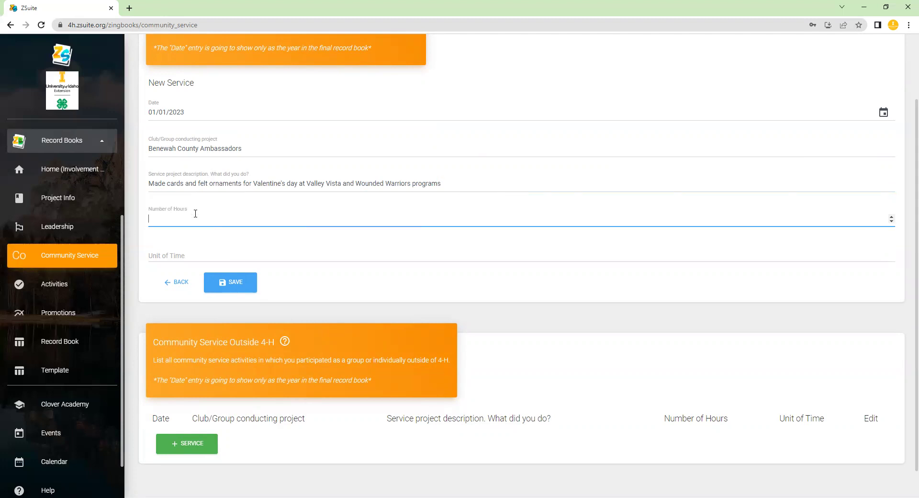
click(220, 283)
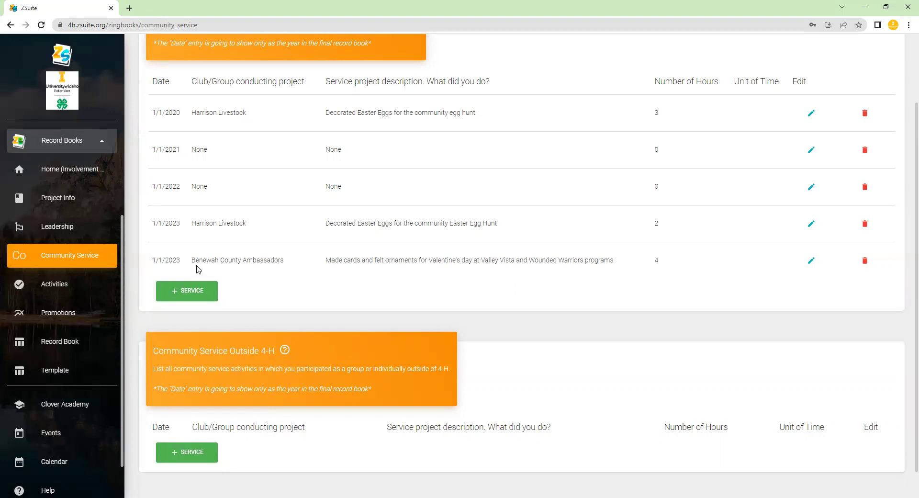
scroll(198, 269, down, 1)
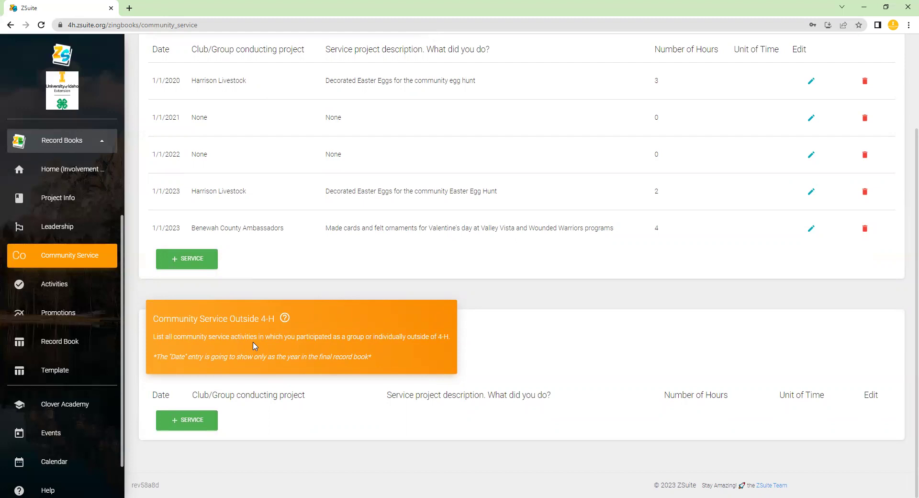
Start a new entry under Community Service Outside 4-H dated 01/01/2020.
click(196, 421)
scroll(225, 421, down, 3)
click(183, 278)
text(01/01/)
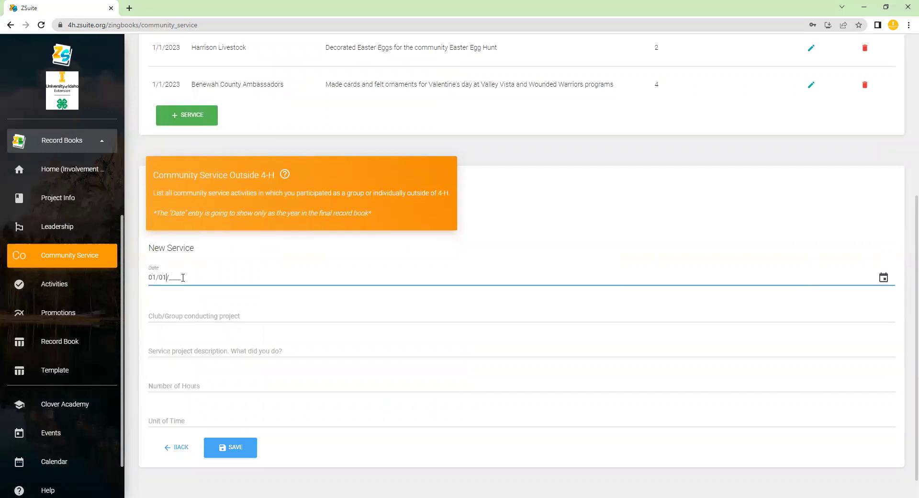
text(2020)
Fill in "None" for the 2020 outside-service group and description, set 0 hours, and save the entry.
click(260, 314)
text(None)
key(Tab)
text(None)
key(Tab)
text(0)
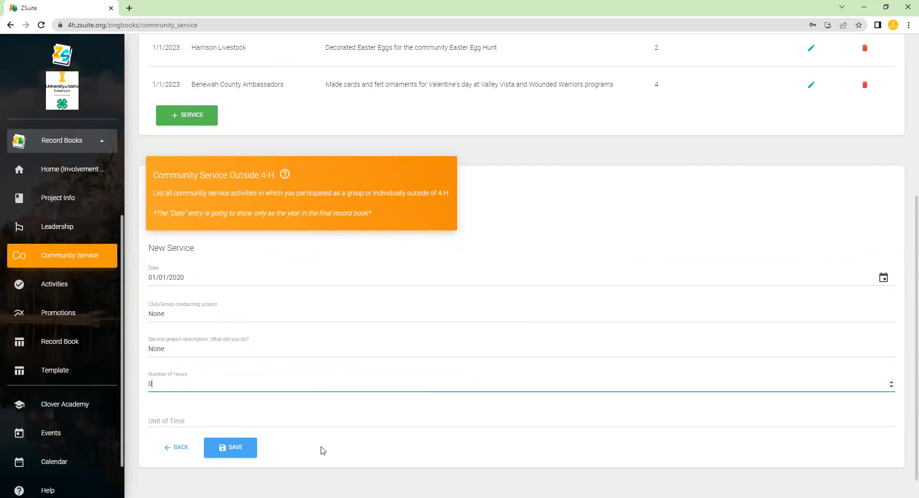
click(240, 451)
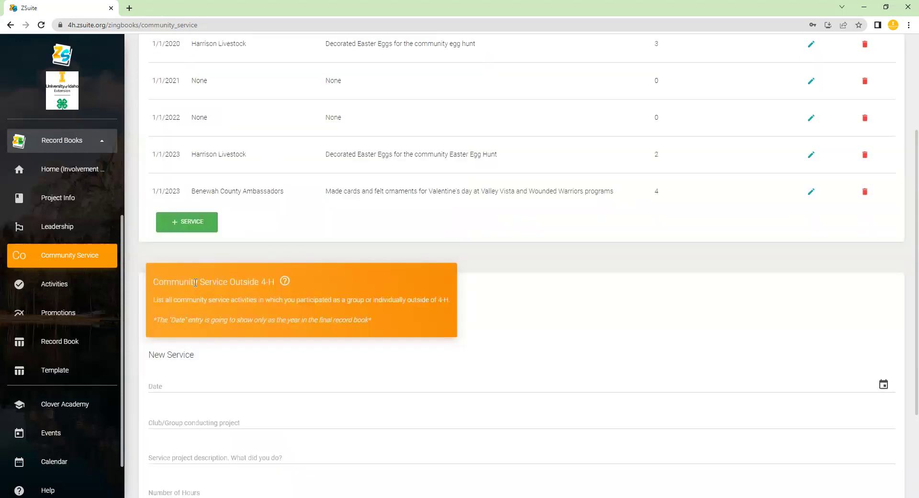
Date another new Community Service Outside 4-H entry 01/01/2021.
click(184, 383)
text(01/20)
key(BackSpace)
key(BackSpace)
key(BackSpace)
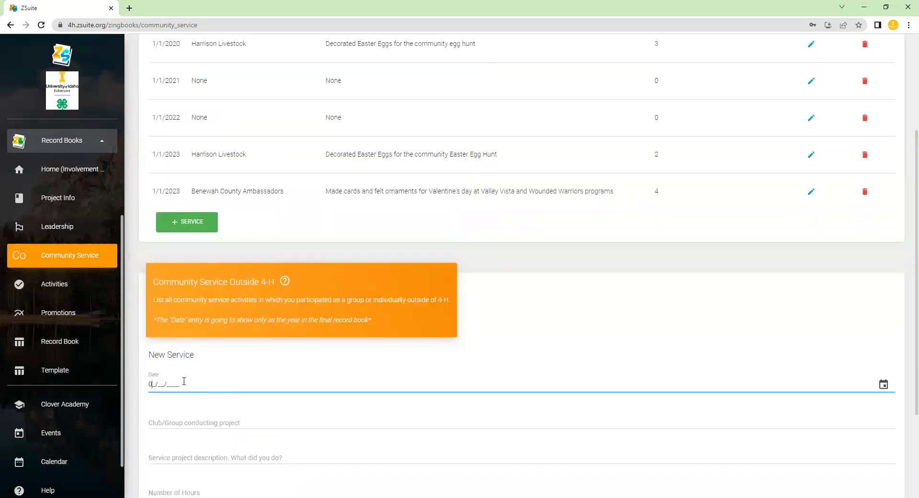
text(1012021)
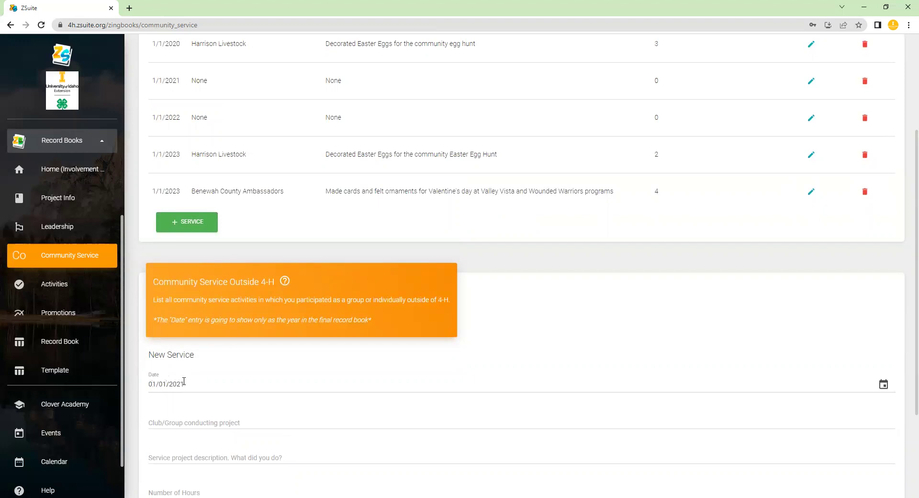
Fill in "None" for the 2021 outside-service group and description, set 0 hours, and save the entry.
click(203, 418)
text(None)
key(Tab)
text(None)
key(Tab)
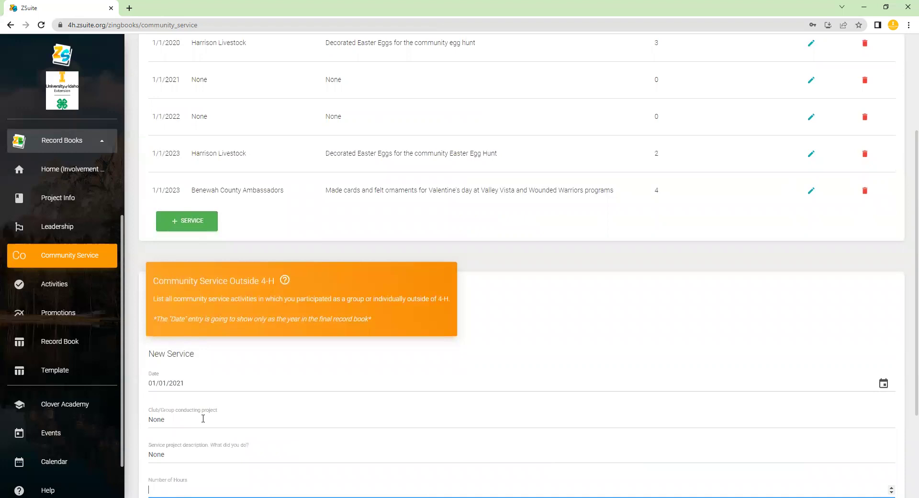
scroll(211, 419, down, 3)
click(228, 420)
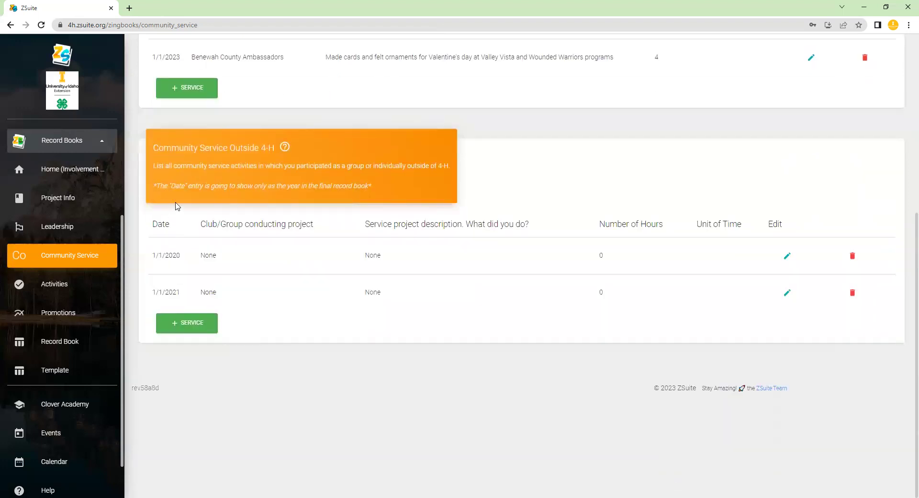
Start another Community Service Outside 4-H entry dated 01/01/2022.
click(192, 332)
click(198, 344)
text(01/01/2022)
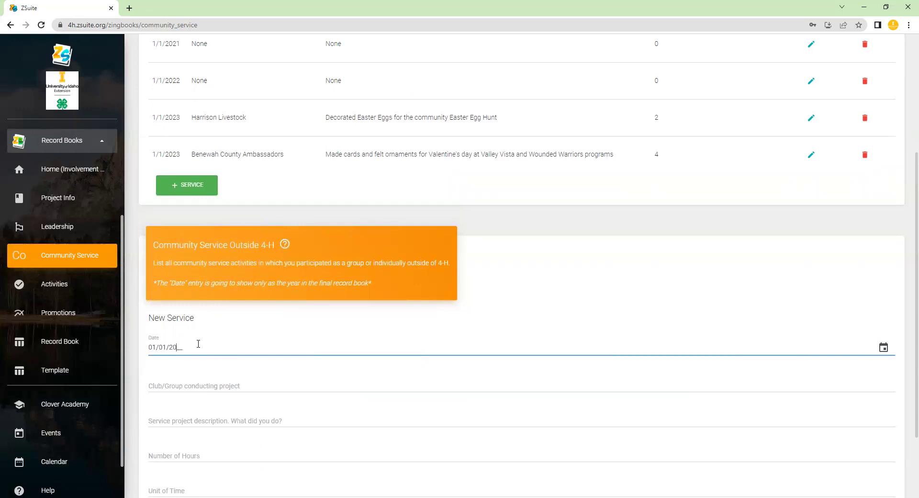
Fill in "None" for the 2022 outside-service group and description, set 0 hours, and save the entry.
click(210, 378)
text(None)
key(Tab)
text(None)
key(Tab)
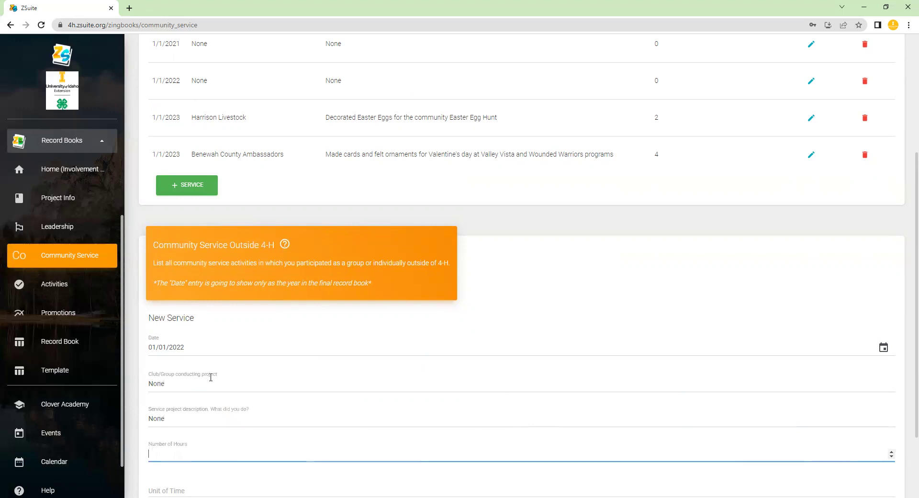
text(0)
scroll(213, 381, down, 2)
click(242, 419)
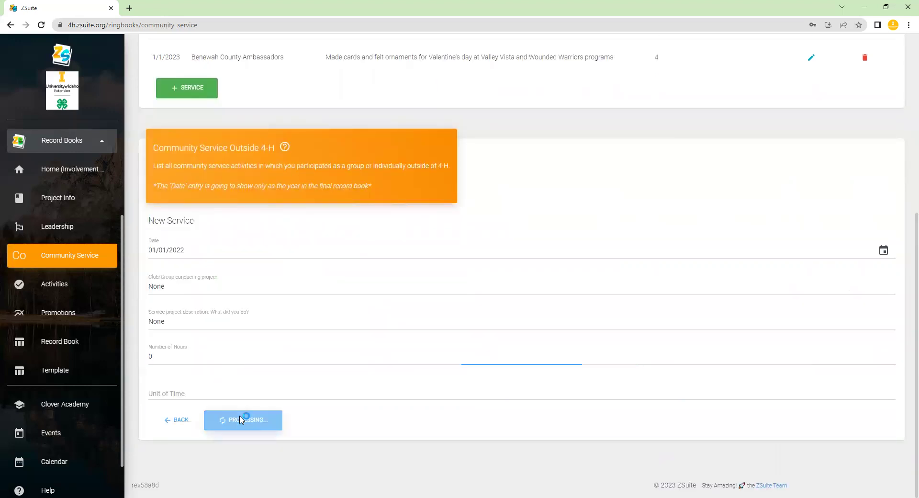
Start one more Community Service Outside 4-H entry dated 01/01/2023.
click(214, 359)
click(193, 314)
text(01/01/)
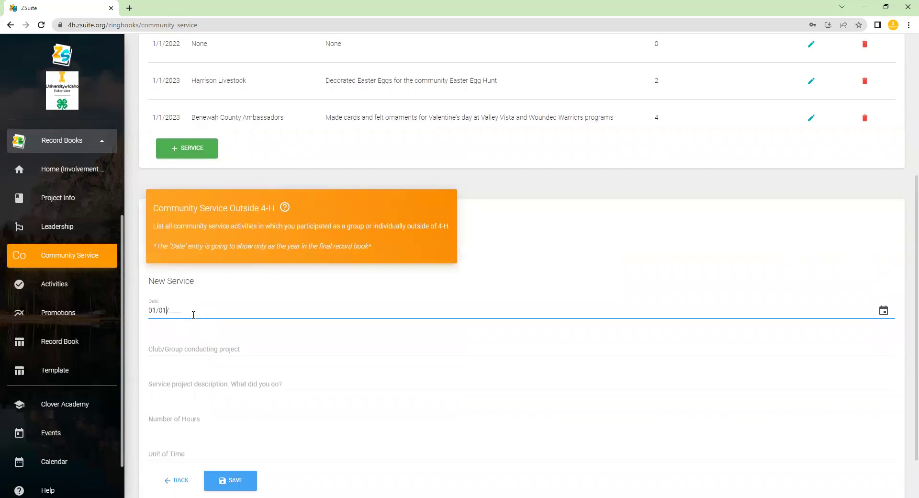
text(2023)
key(Tab)
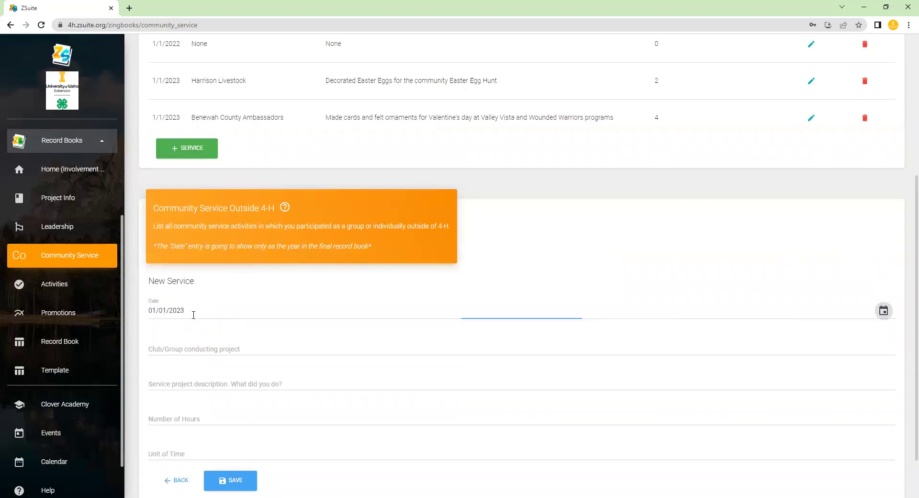
Enter "Benewah Community Food Bank" as the group conducting the 2023 outside-service project.
text(Benewah COunt)
key(BackSpace)
key(BackSpace)
key(BackSpace)
key(BackSpace)
text(ommunity F)
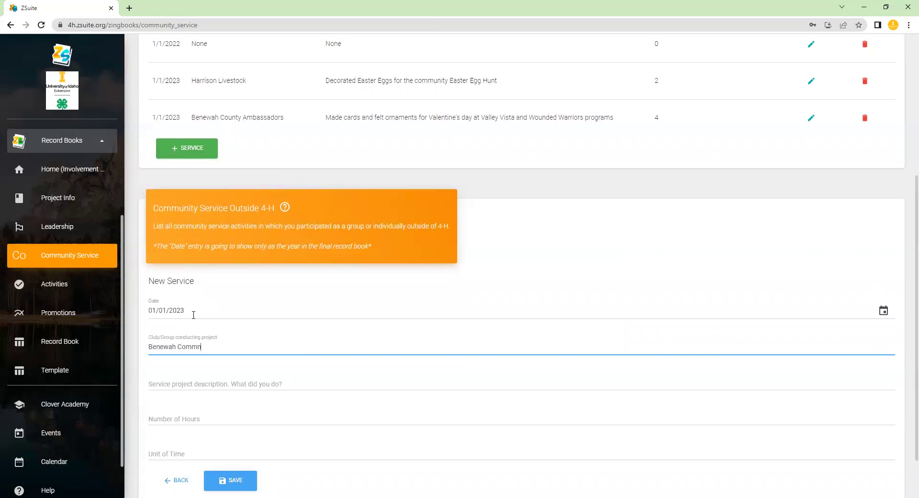
text(ood Bank)
key(Tab)
Enter the service description "Trick or treated for non-perishable food items for the food bank".
text(Food )
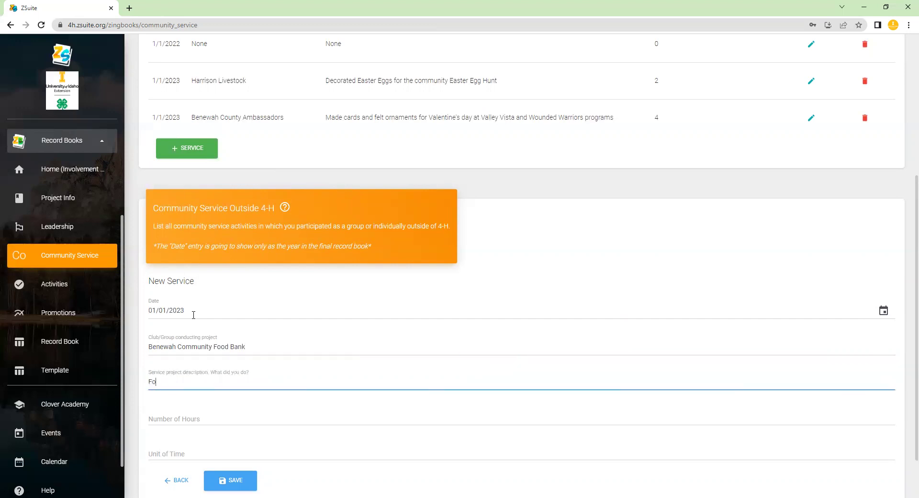
text(bank)
key(ctrl+BackSpace)
key(ctrl+BackSpace)
text(Trioc)
key(BackSpace)
text(ck or treated for food bank for the comm)
key(BackSpace)
key(BackSpace)
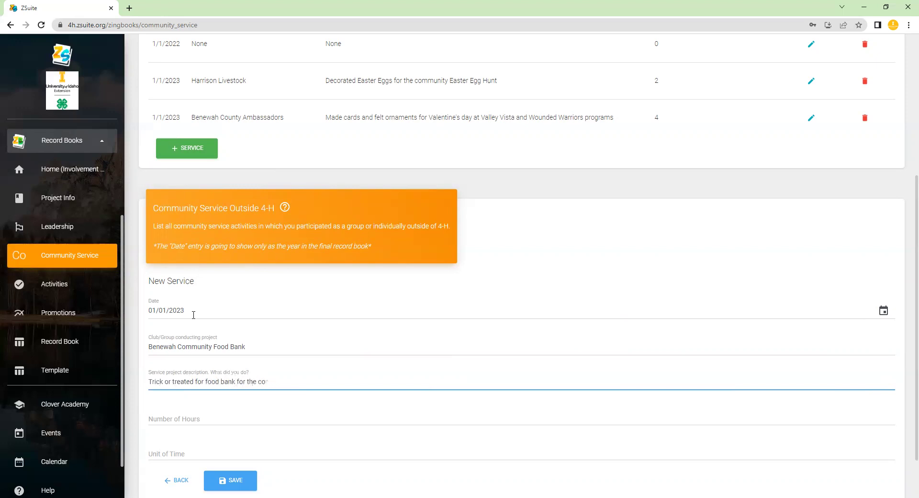
key(BackSpace)
key(BackSpace)
key(BackSpace)
key(BackSpace)
key(BackSpace)
key(BackSpace)
key(BackSpace)
key(BackSpace)
key(BackSpace)
key(BackSpace)
key(BackSpace)
key(BackSpace)
key(BackSpace)
key(BackSpace)
key(BackSpace)
key(BackSpace)
key(BackSpace)
key(BackSpace)
key(BackSpace)
text(non-perishable food items for the food bank)
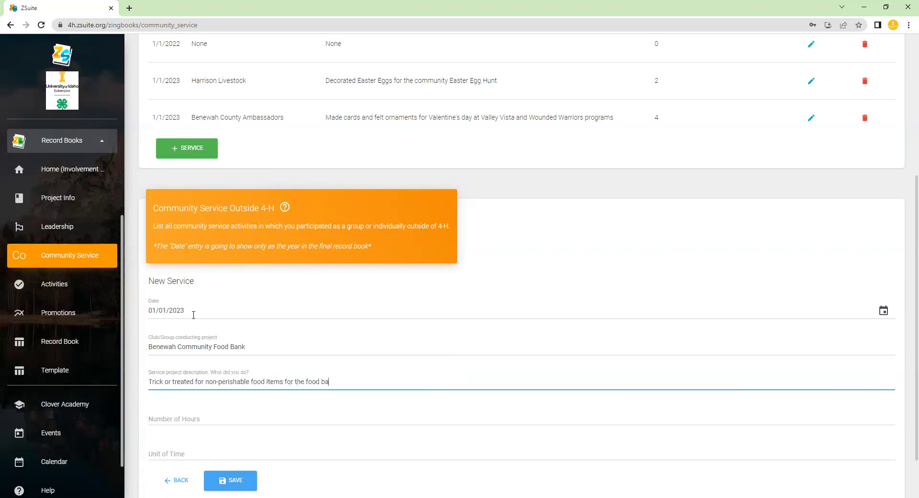
Set the number of hours for the food bank entry to 3 and save it.
click(177, 417)
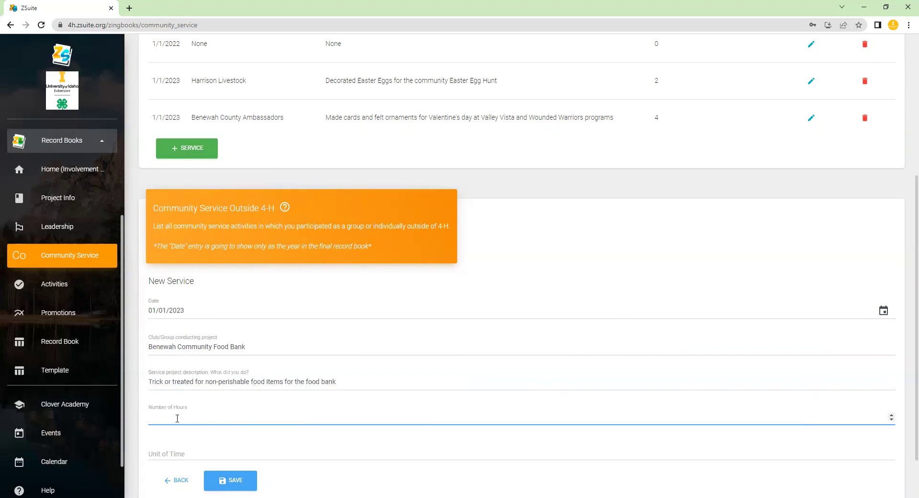
text(3)
scroll(187, 421, down, 2)
click(217, 423)
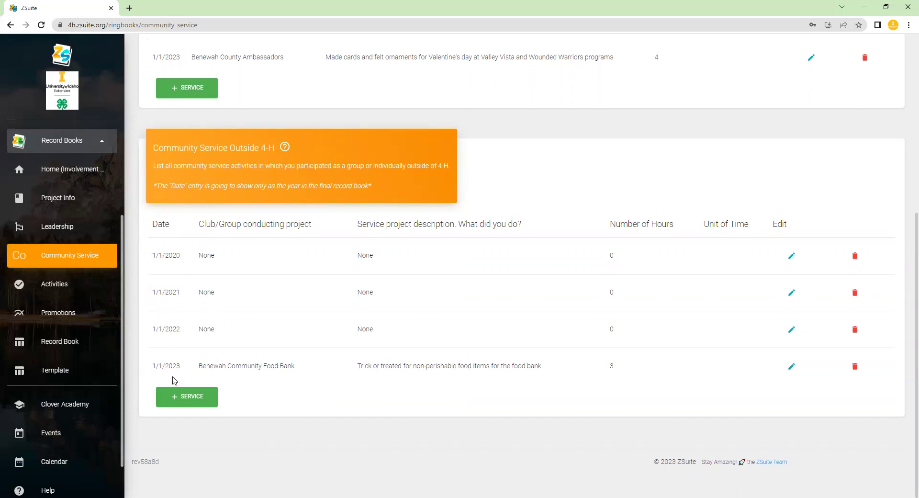
Open the Activities section and start a new 4-H activity entry dated 01/01/2020.
click(61, 287)
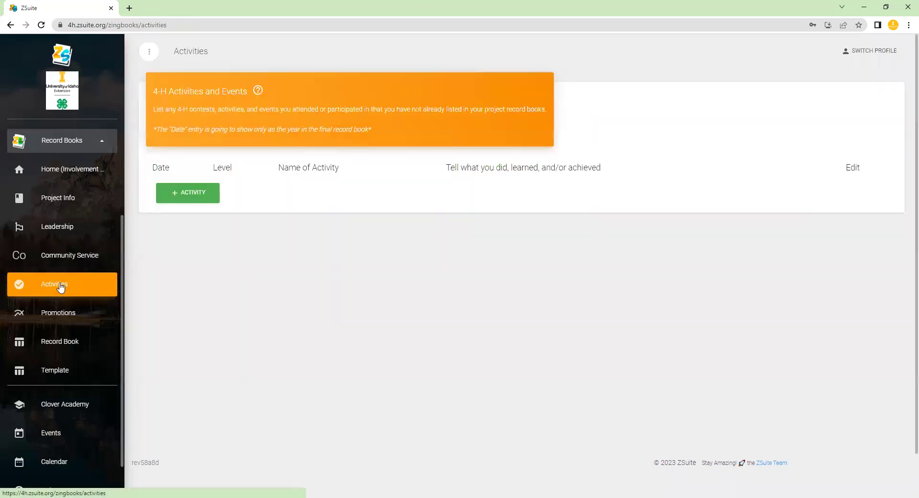
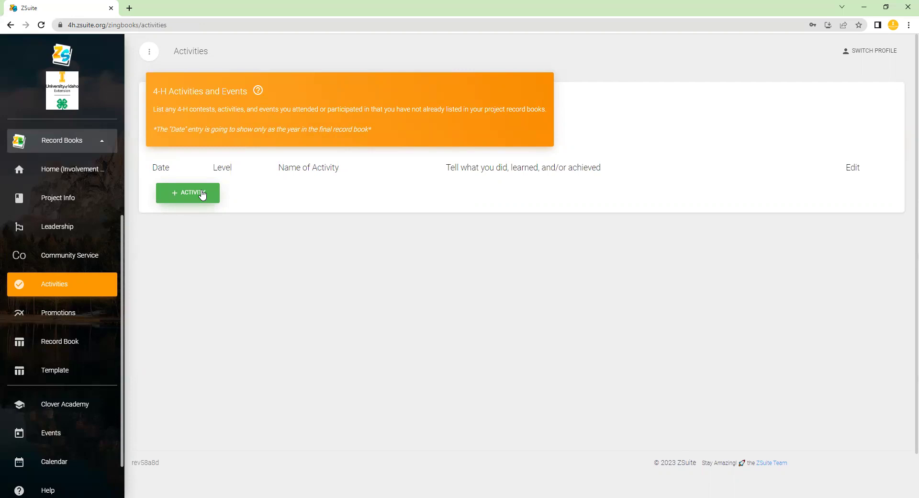
click(202, 194)
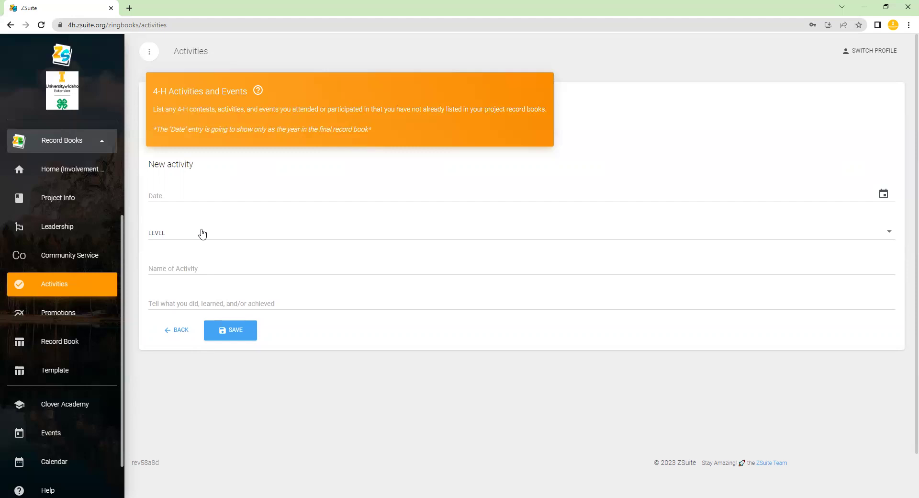
click(212, 196)
text(01/01/2022)
key(Tab)
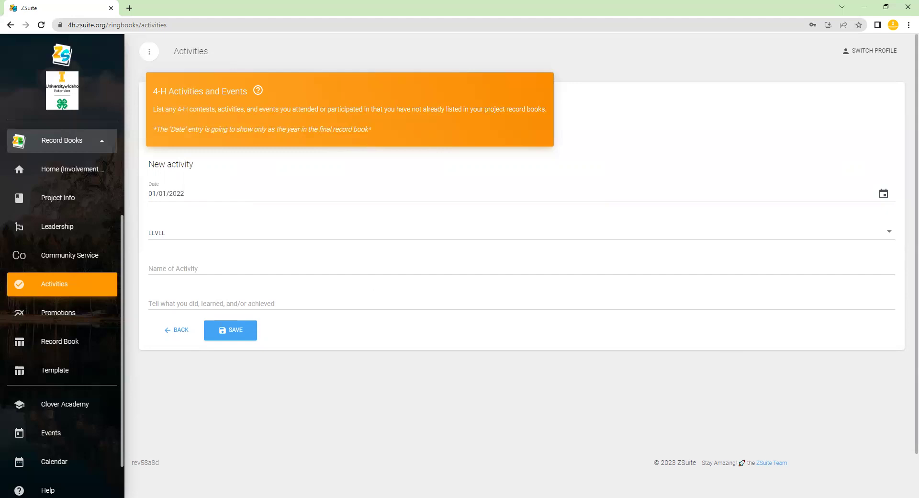
click(260, 190)
key(BackSpace)
text(0)
key(Tab)
Set the 2020 activity's level to County and its name to "Benewah County Fair".
click(227, 234)
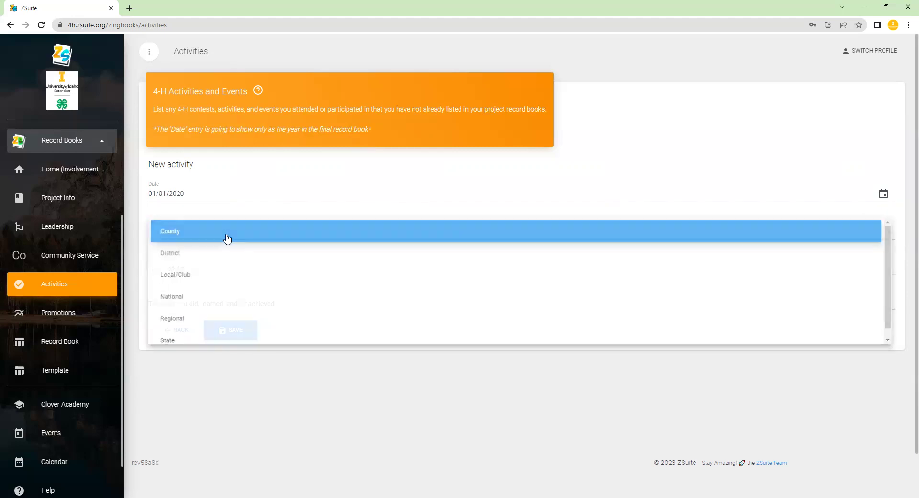
click(227, 234)
click(227, 267)
text(Benewah County Fair)
key(Tab)
Describe the fair activity as "I displayed my cooking project and received a red ribbon." and save the entry.
text(I displayed ny)
key(BackSpace)
key(BackSpace)
text(my cooking project and recieved a re)
key(BackSpace)
key(BackSpace)
key(BackSpace)
key(BackSpace)
key(BackSpace)
key(BackSpace)
key(BackSpace)
key(BackSpace)
key(BackSpace)
key(BackSpace)
text(eived a red ribbon)
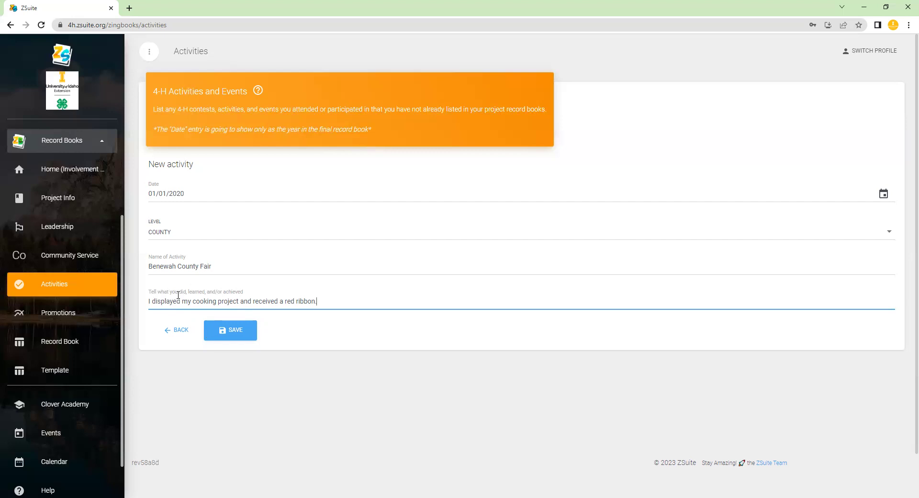
click(240, 335)
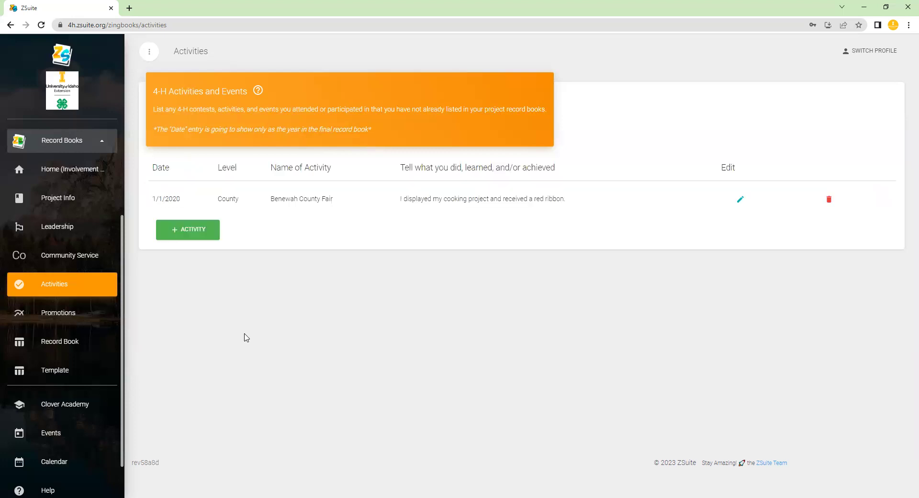
Start a new 4-H activity entry dated 01/01/2021 at County level.
click(180, 231)
click(187, 195)
text(01/01/20)
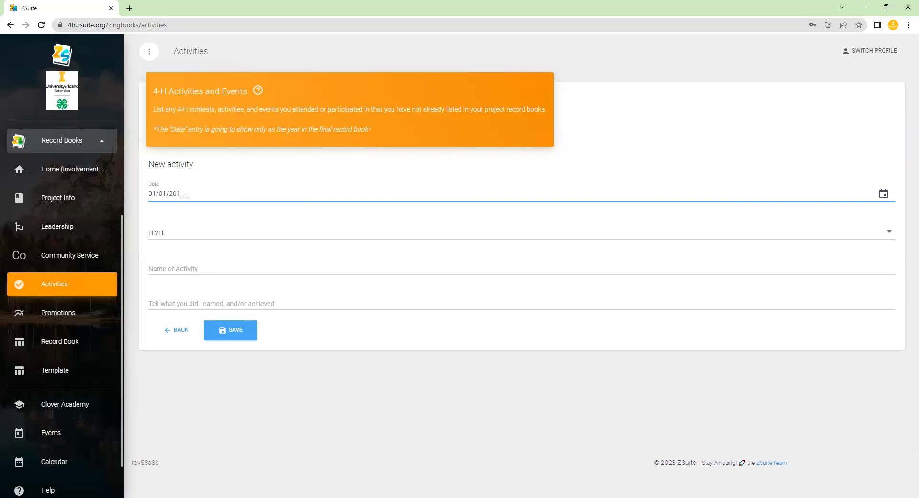
text(21)
click(177, 232)
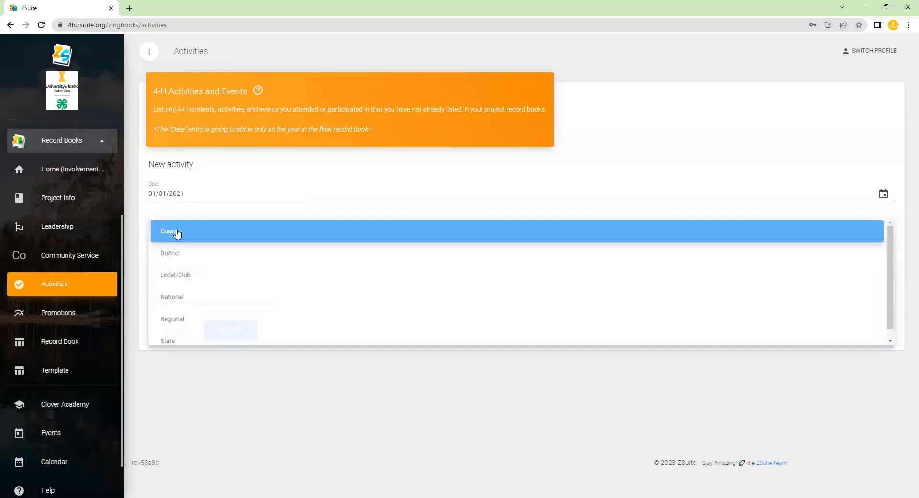
click(177, 232)
Enter "None" for the 2021 activity's name and description and save the entry.
click(189, 263)
text(None)
key(Tab)
text(None)
click(229, 334)
Start a new 4-H activity entry dated 01/01/2022 at County level.
click(186, 266)
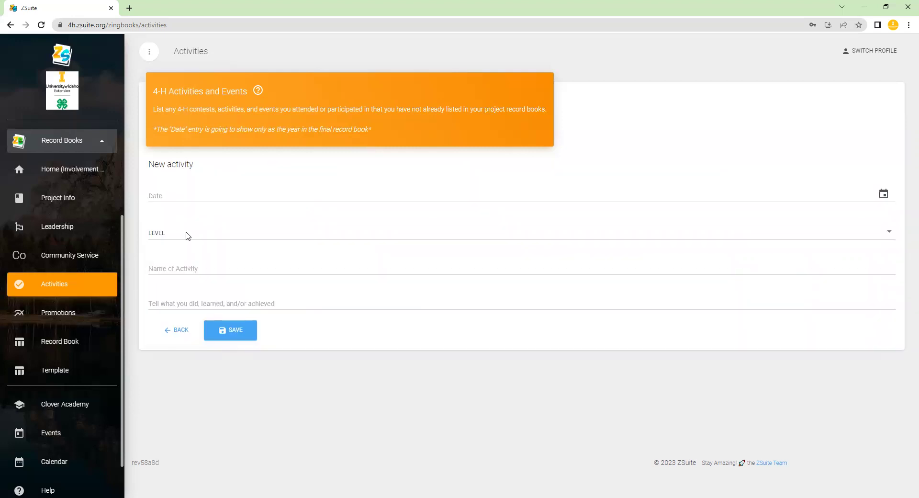
click(179, 195)
text(01/)
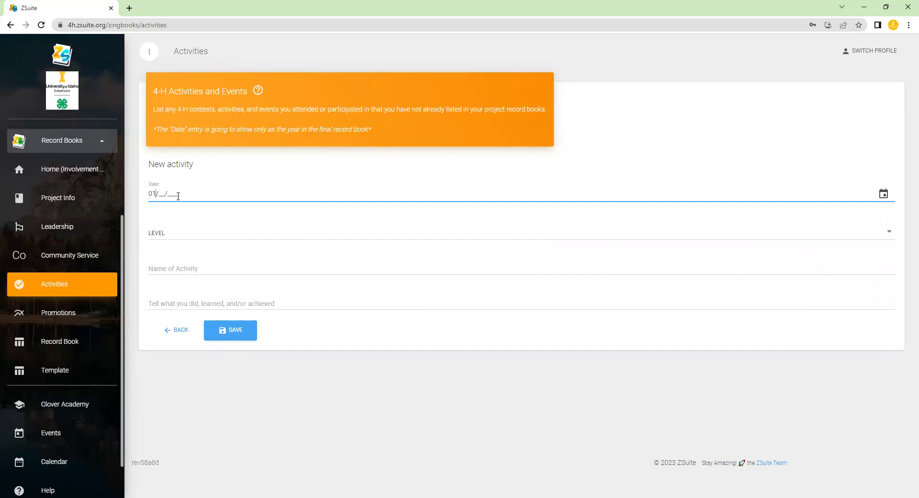
text(01/2022)
click(173, 238)
click(178, 239)
Enter "None" for the 2022 activity's name and description and save the entry.
click(182, 265)
text(None)
key(Tab)
text(None)
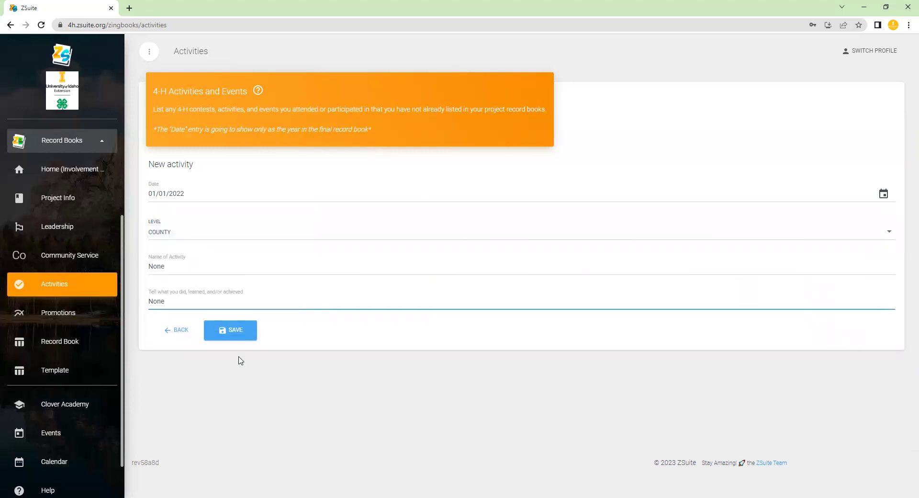
click(241, 334)
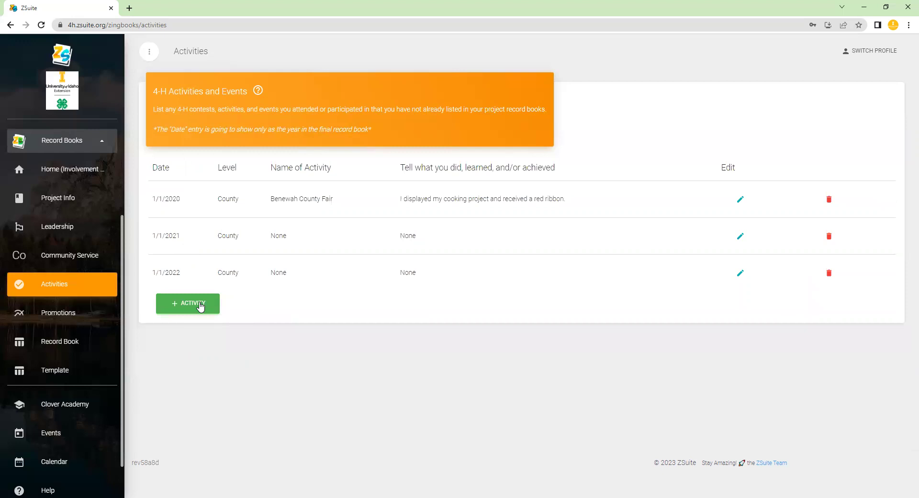
Start a 4-H activity entry dated 01/01/2023 at County level named "Youth Market Goat & Sheep Field Day".
click(200, 307)
click(184, 195)
text(01/01/2022)
key(Tab)
click(175, 239)
click(180, 239)
click(182, 265)
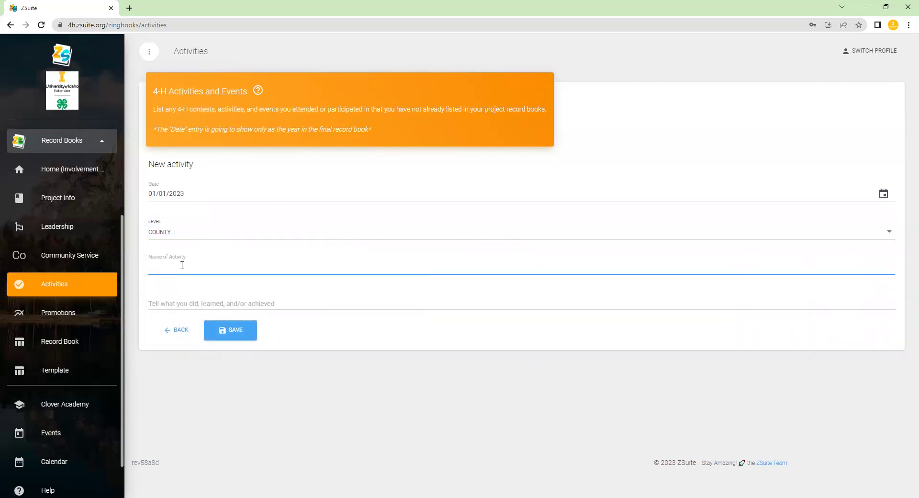
text(Youth Market Goat & Sheep Field Day)
key(Tab)
Begin the field day description with "I learned what to feed my goat, how to clip him and how to".
text(I learned t)
key(BackSpace)
text(what to feed my goat, how to clip him and how to )
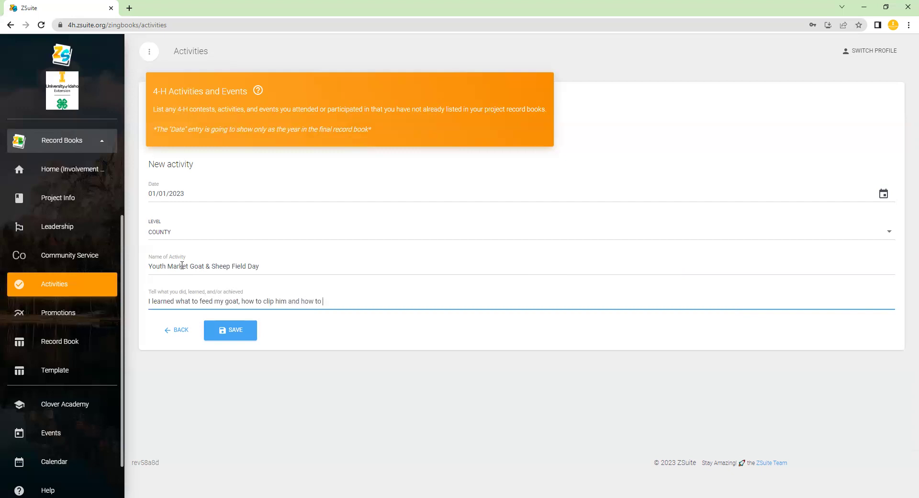
Complete the description with "show/handle him as well as what I need to do to keep him healthy." and save the entry.
text(show/handle him as)
text( well as the )
text(me)
key(BackSpace)
key(BackSpace)
key(BackSpace)
key(BackSpace)
text(what I )
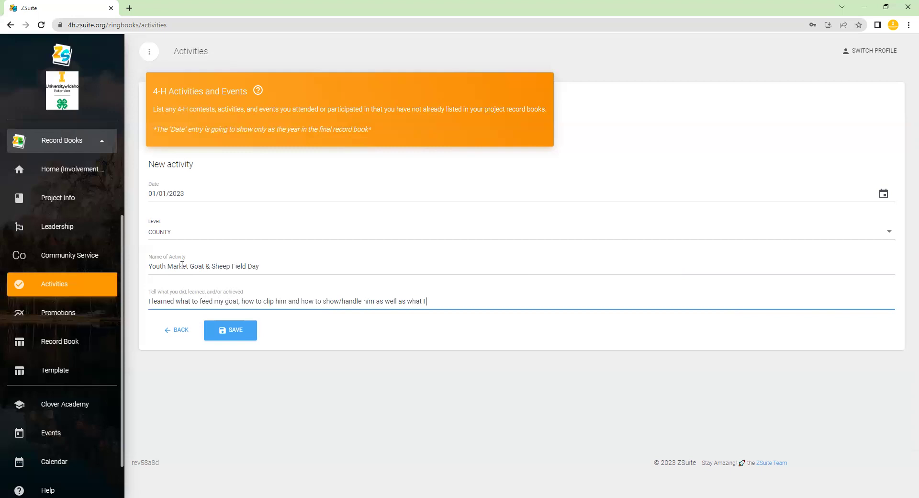
text(need to do to keep him healthy.)
click(221, 329)
Start another County-level 4-H activity entry dated 01/01/2023 and name it "Benewah County Fair".
click(202, 338)
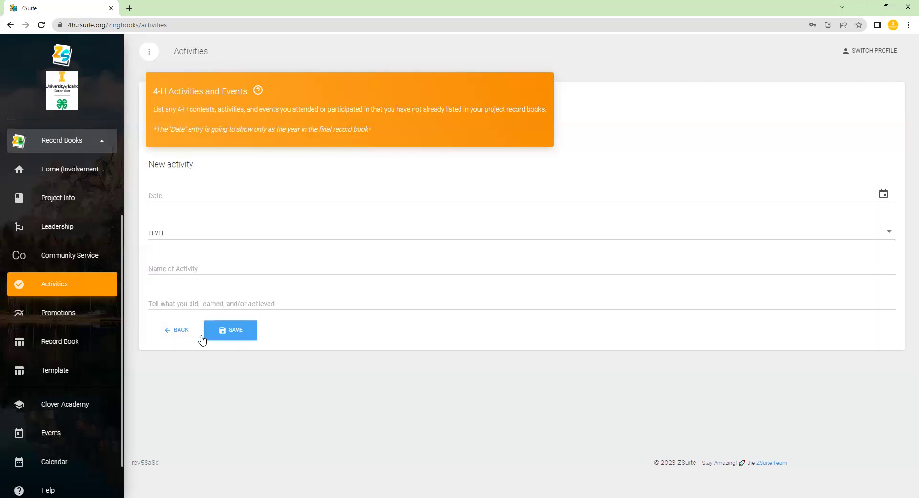
click(182, 196)
text(01/01/)
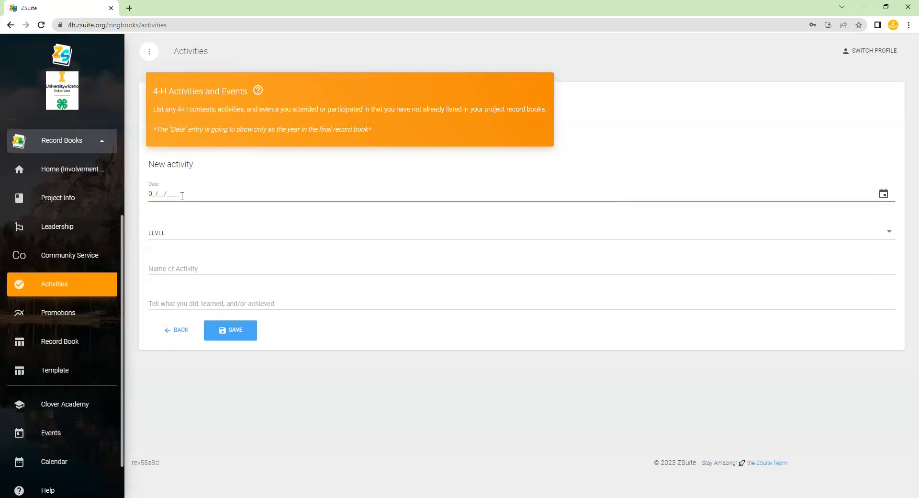
text(2023)
click(170, 240)
click(170, 240)
click(190, 266)
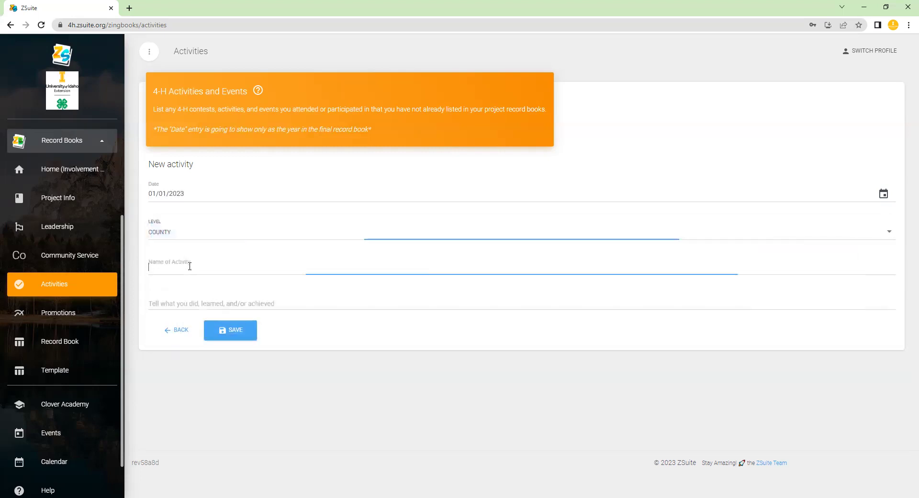
text(Benewah County Fair)
Begin the description with "I showed my goat, Hamster. We did a good job for our first year. We earned a blue ribbon in fitting and showing".
key(Tab)
text(I showed my goat)
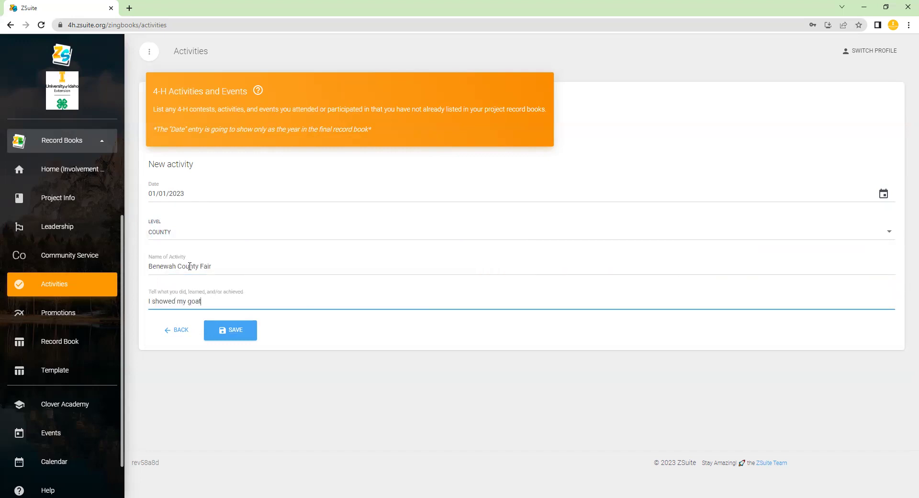
text(, Hamster  and recieved)
key(BackSpace)
key(BackSpace)
key(BackSpace)
key(BackSpace)
key(BackSpace)
key(BackSpace)
key(BackSpace)
key(BackSpace)
key(BackSpace)
key(BackSpace)
key(BackSpace)
key(BackSpace)
text(We did a good job for our fist)
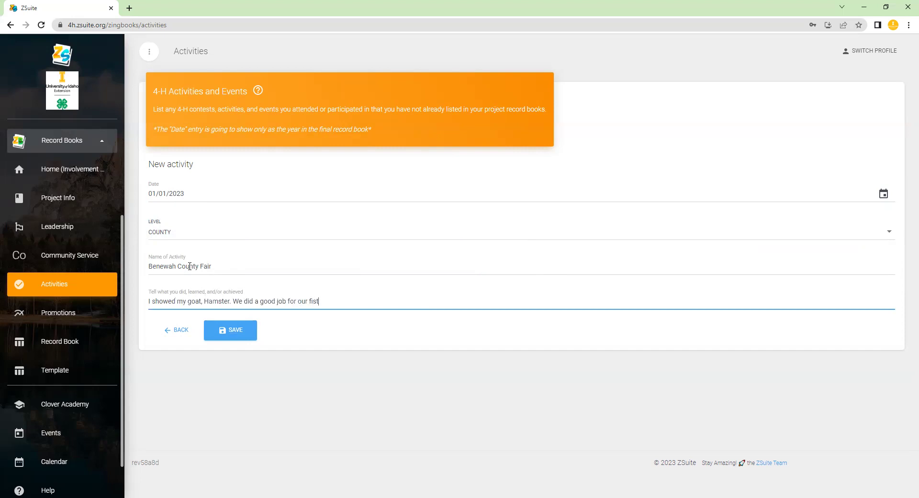
text(t year. WE e earned a blue ribbon in fitting and showing anad)
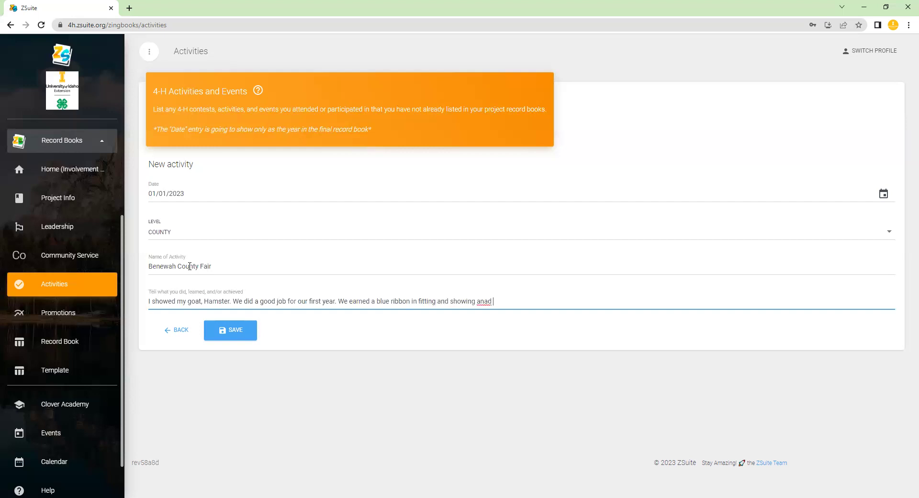
Complete the description with "and a purple ribbon in Quality. He sold #4 in the sale, I made $556.00." and save the entry.
text( a puple ribbin o)
key(BackSpace)
key(BackSpace)
text(on in Quality. He )
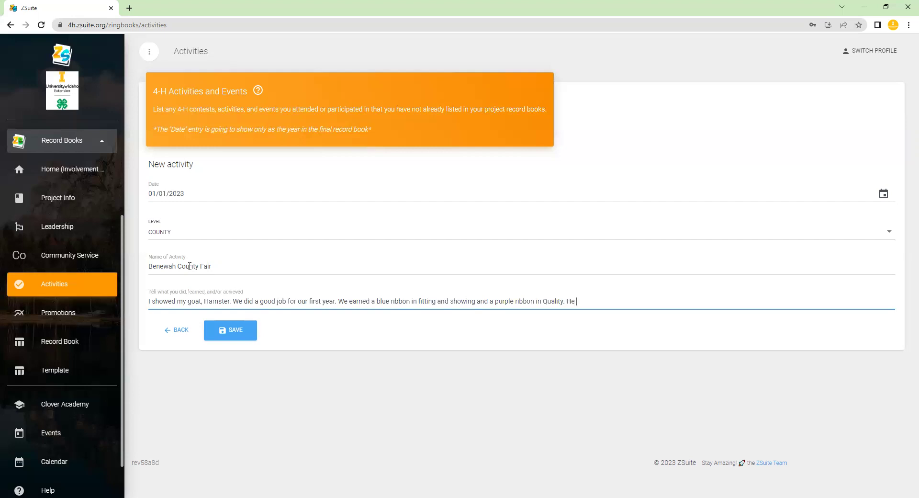
text(sold #4 in the sale, I made $556.00.)
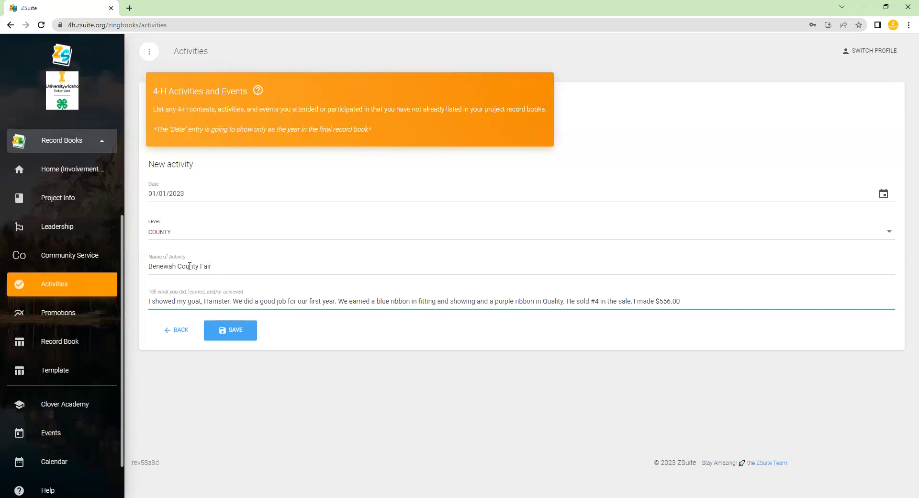
click(249, 332)
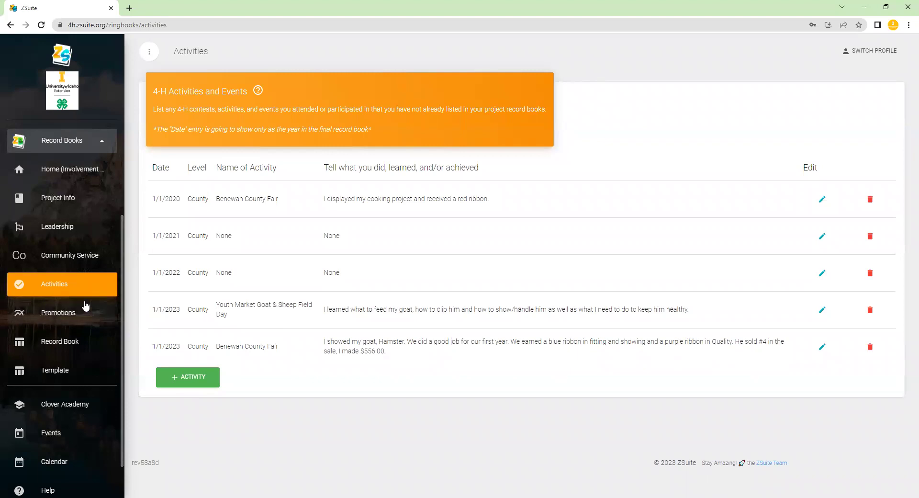
Go to the 4-H promotions section and start a promotion entry dated 01/01/2020.
click(51, 314)
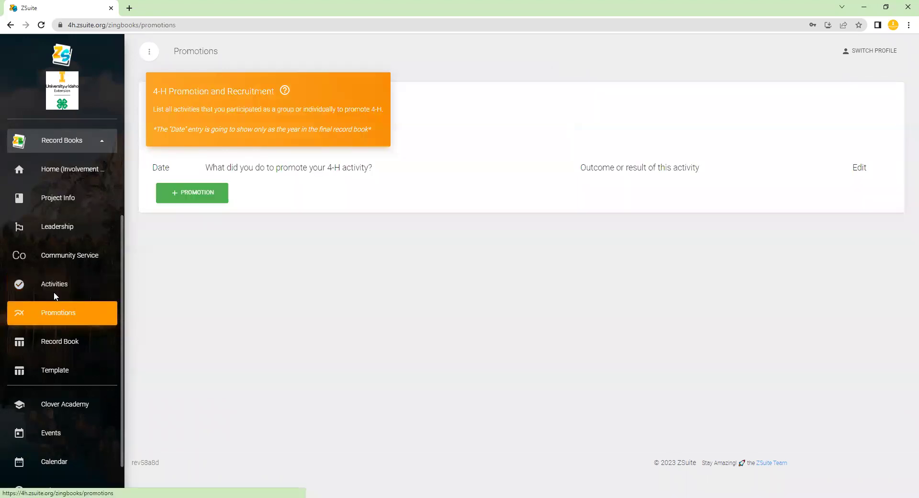
click(218, 194)
click(221, 201)
text(01/01/2020)
key(Tab)
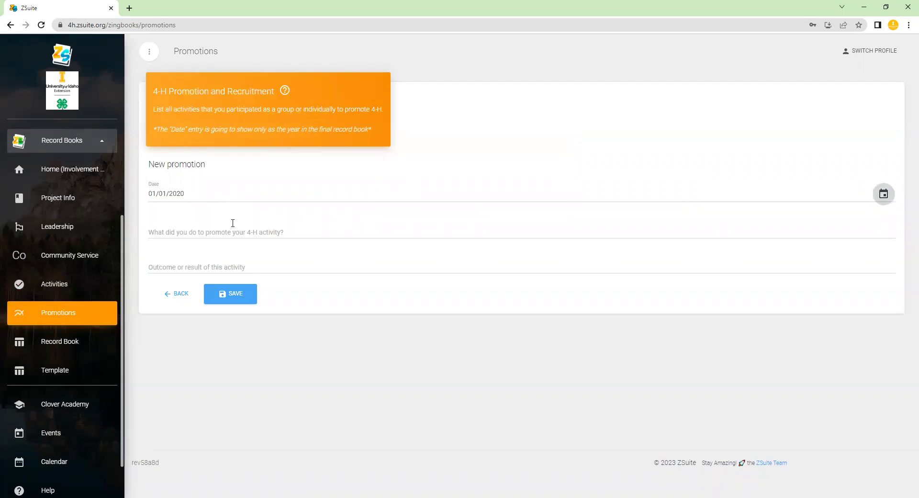
Enter "None" for both the 2020 promotion's activity and its outcome, and save the entry.
click(231, 227)
text(Noth)
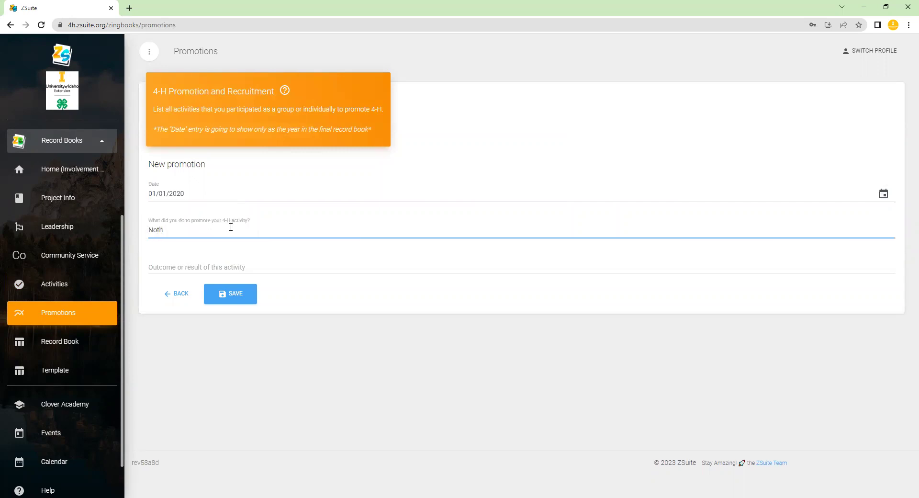
key(BackSpace)
text(e)
key(Tab)
text(None)
click(223, 294)
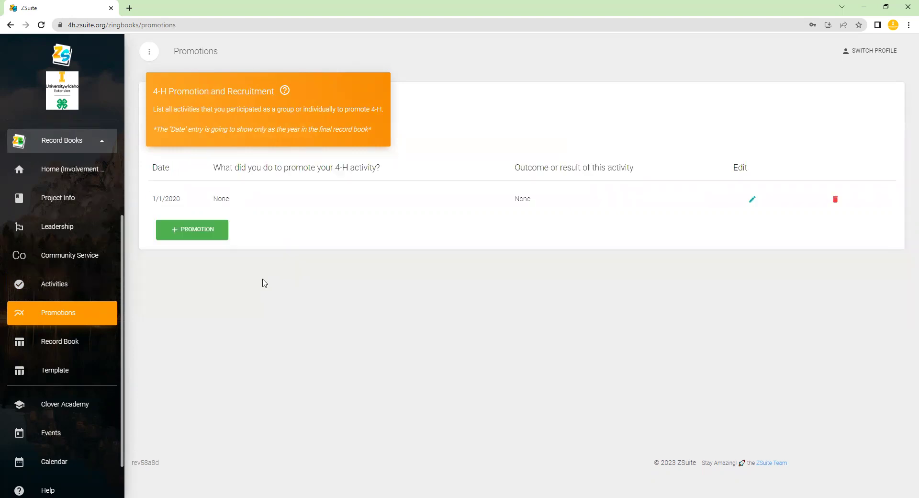
Add and save a promotion entry dated 01/01/2021 with "None" for both the activity and the outcome.
click(185, 226)
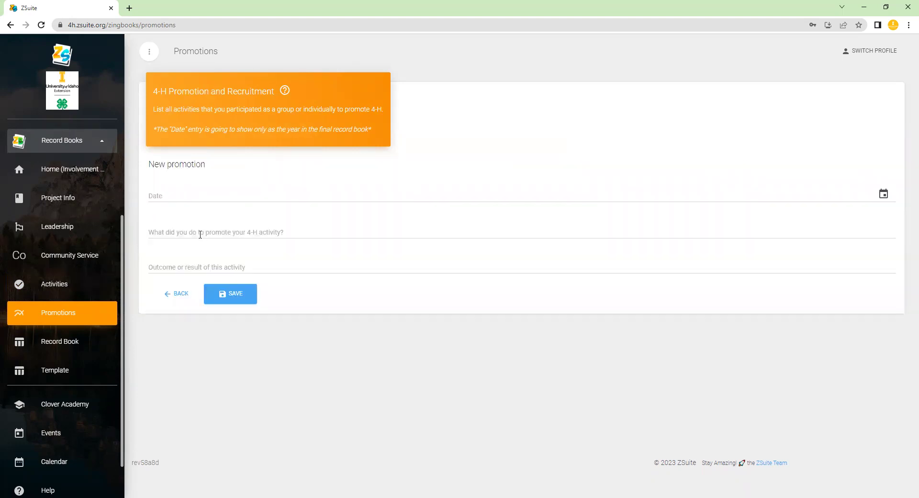
click(164, 199)
text(01/01/)
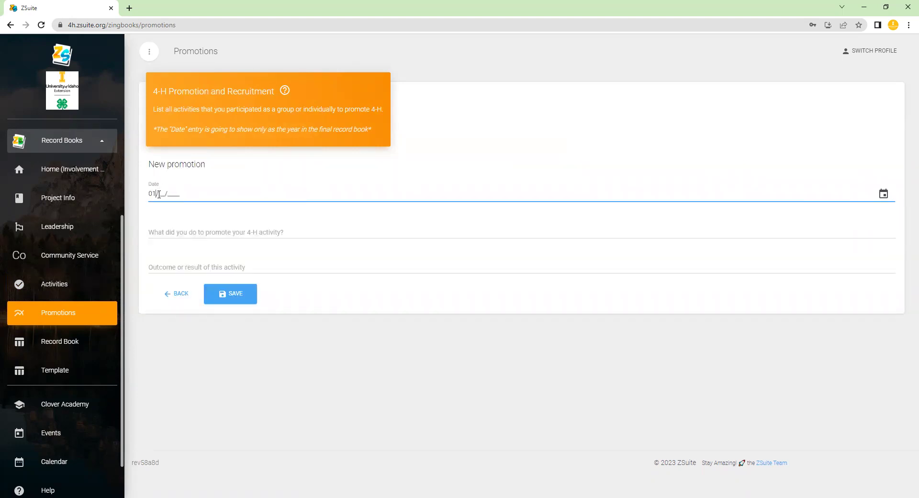
text(2021)
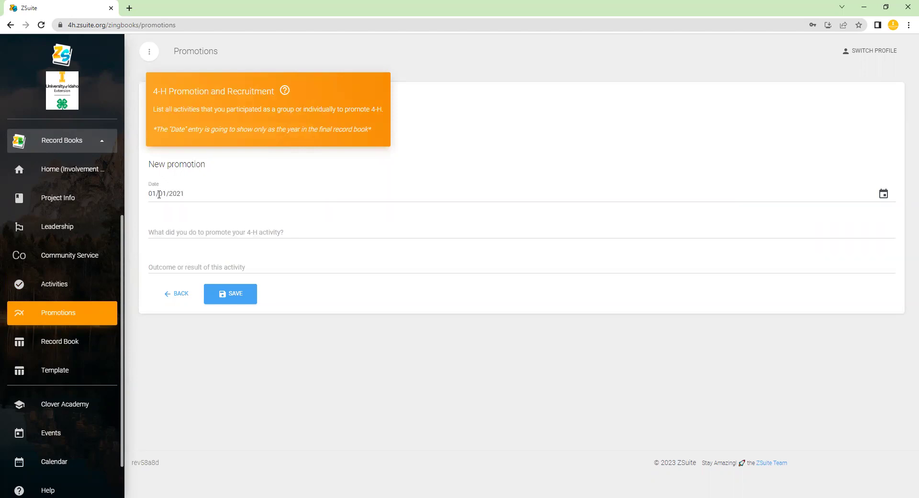
click(193, 233)
text(None)
key(Tab)
text(None)
click(235, 291)
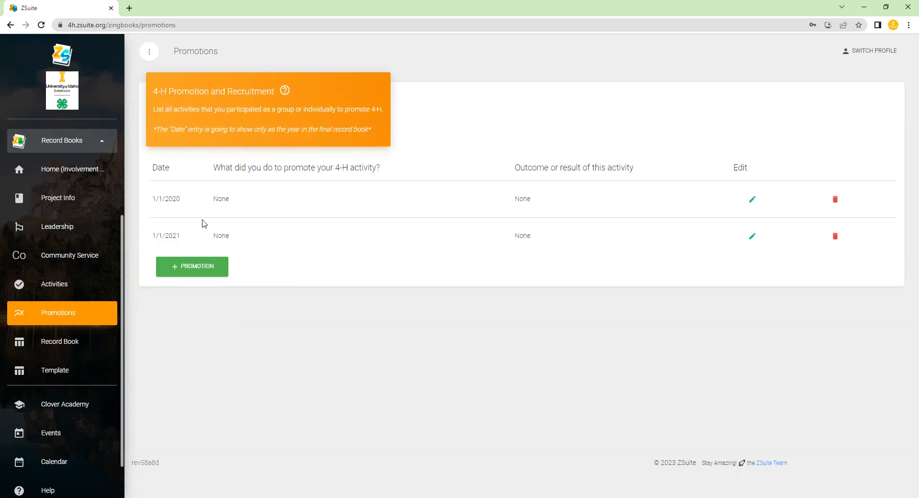
Add and save a promotion entry dated 01/01/2022 with "None" for both the activity and the outcome.
click(193, 268)
click(195, 195)
text(01/01/20)
text(22)
click(212, 232)
text(None)
key(Tab)
text(None)
click(226, 288)
Start a promotion entry dated 01/01/2023 described as "My club, Barnyard Brigade, sold Cow Patty Bingo tickets at the summer concert in the park".
click(209, 301)
click(199, 198)
text(01/01/2023)
key(Tab)
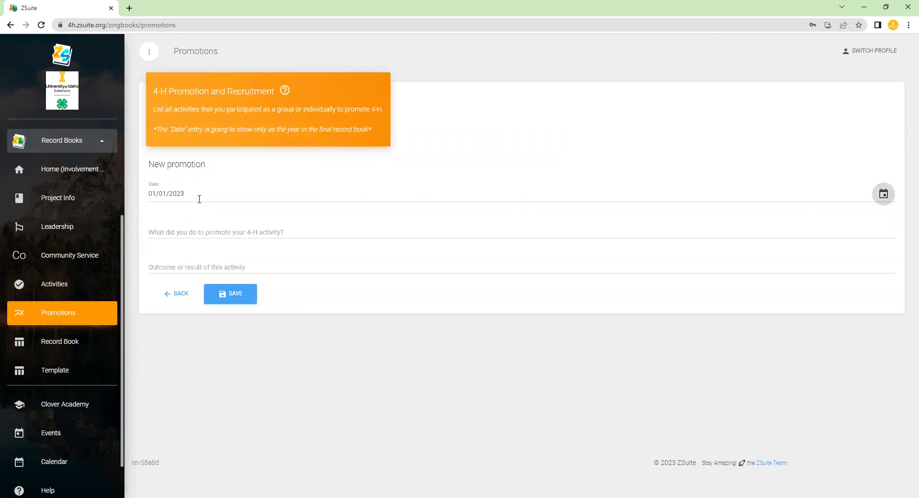
key(Tab)
text(My)
text(Barnyard Brigade, sol)
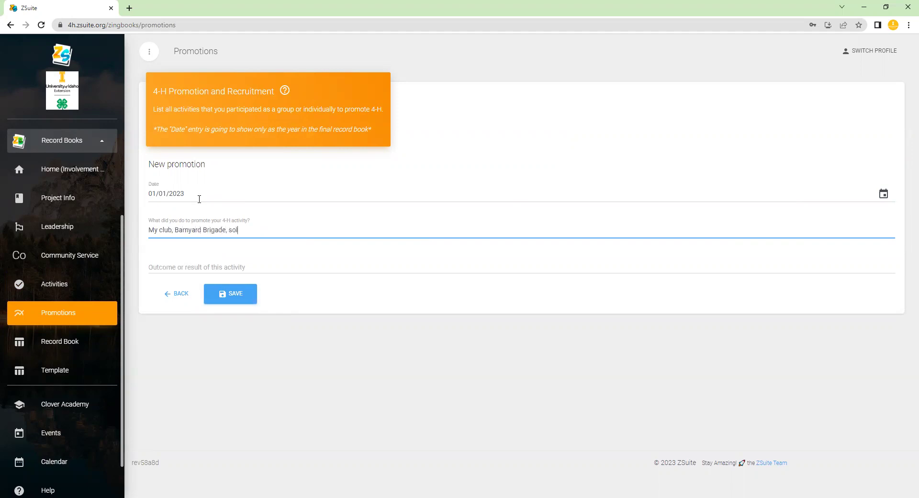
text(d Cow Patty Bingo tickets at the summer concert in the park)
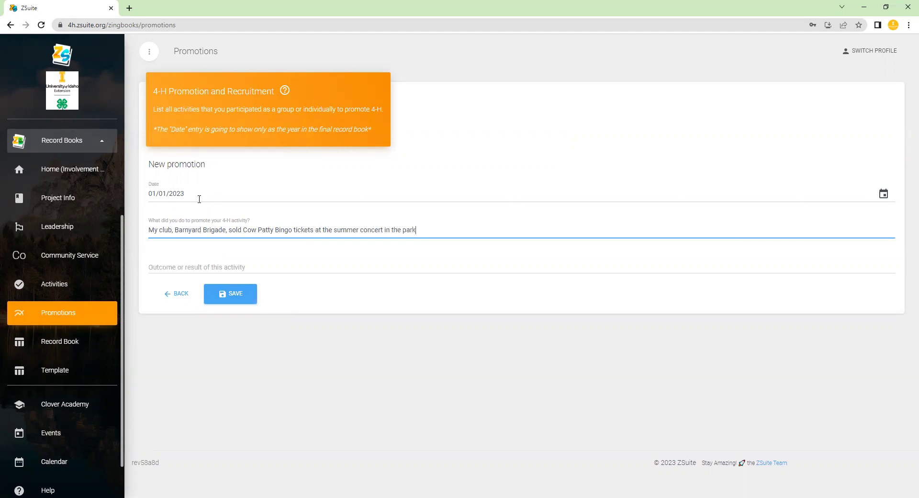
Extend the promotion description with "We sold 50 tickets and I talked to 11 people about what 4-H is and why I love it!".
text(. We sold 50)
text( cow patty bin)
key(BackSpace)
key(BackSpace)
key(BackSpace)
key(BackSpace)
key(BackSpace)
key(BackSpace)
key(BackSpace)
key(BackSpace)
key(BackSpace)
key(BackSpace)
key(BackSpace)
key(BackSpace)
key(BackSpace)
text(tick)
text(ets and I talked t)
text(o 1`0)
text(1 people )
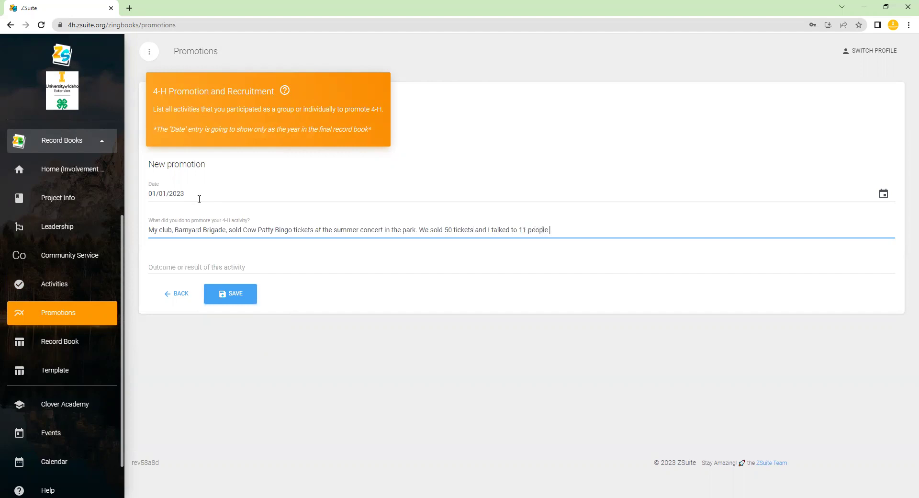
text(about what 4-H is and why I love it!)
Move the sentence about the 50 tickets and 11 people from the description into the outcome field and save the promotion.
click(182, 267)
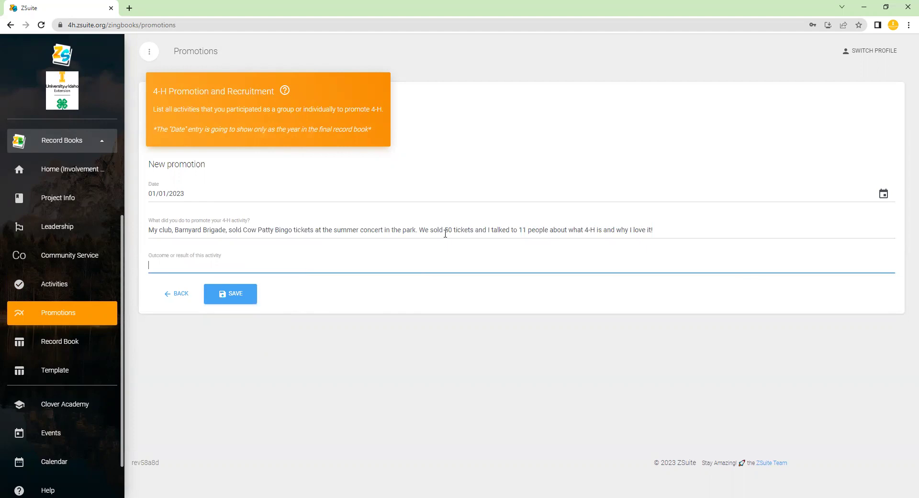
click(489, 230)
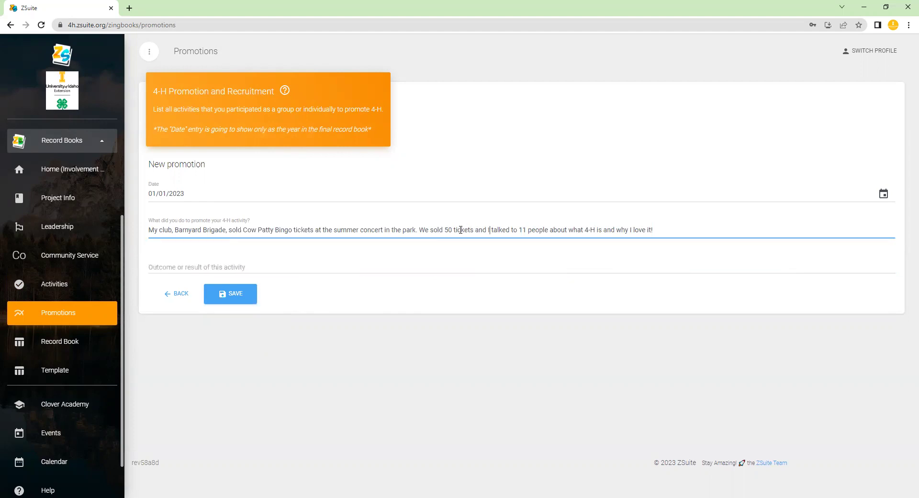
drag(421, 229, 654, 230)
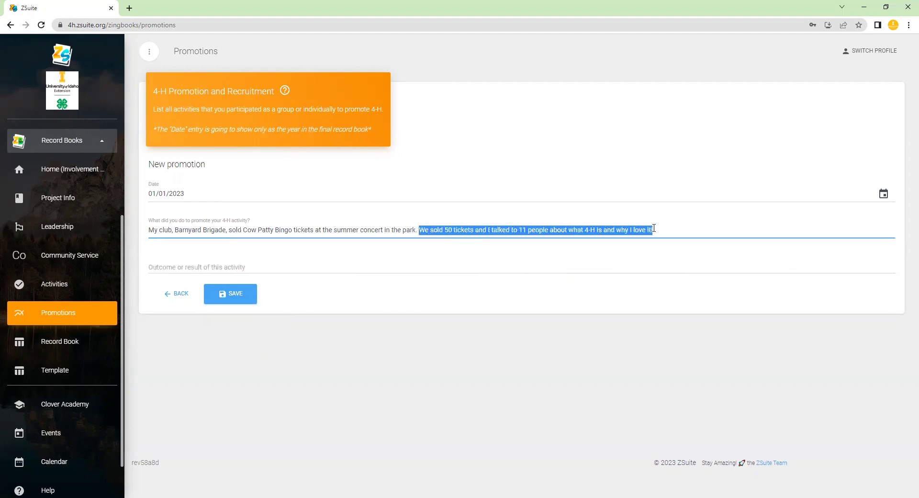
key(ctrl+x)
click(346, 266)
key(ctrl+v)
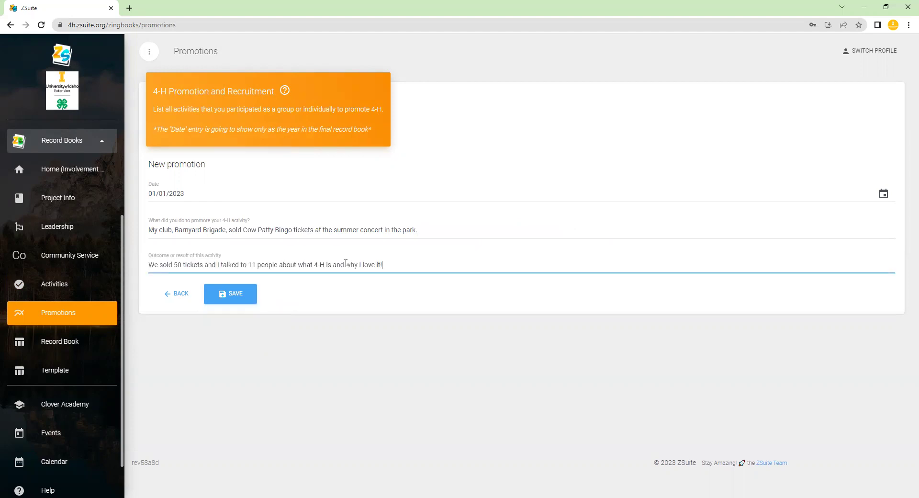
click(244, 298)
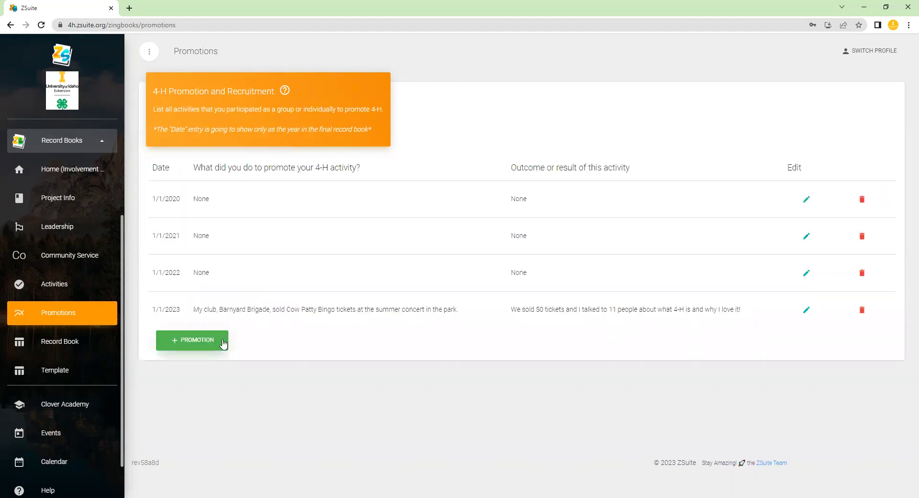
Start a second 4-H promotion entry dated 01/01/2023.
click(220, 346)
click(204, 197)
text(01/01/)
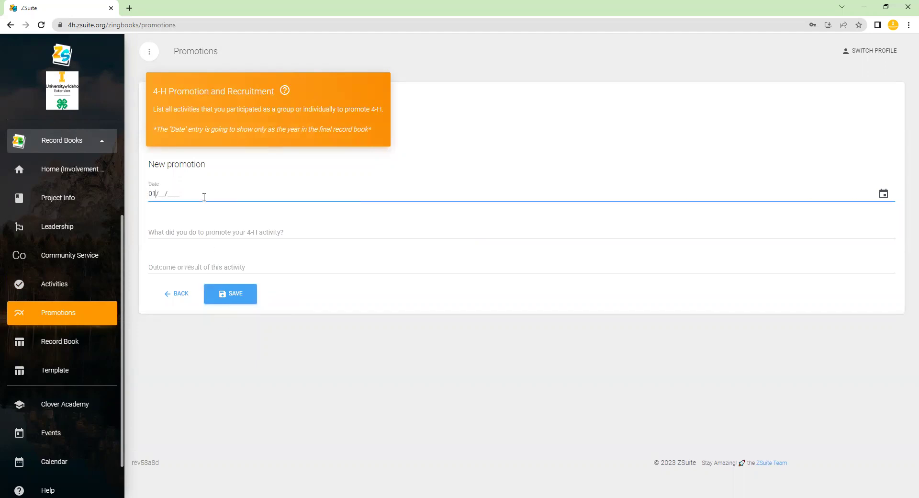
text(2023)
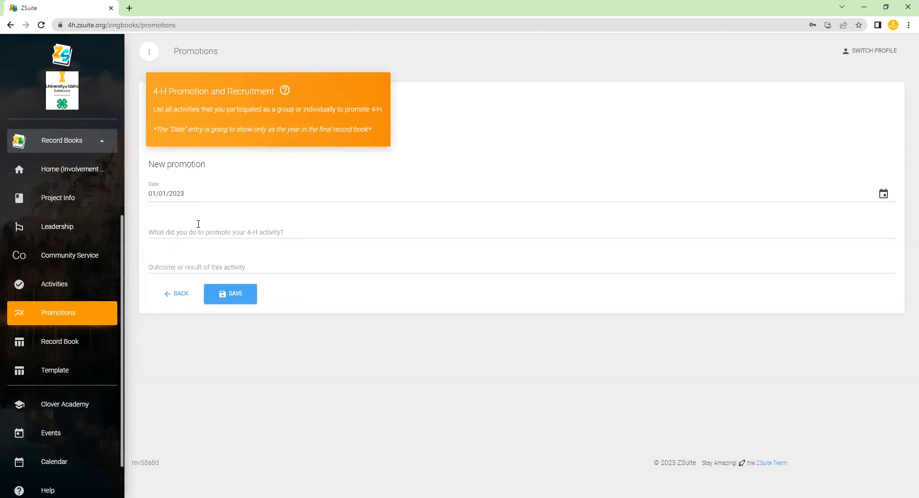
Describe the promotion as "My club, Lakeside Leaders, had a float in the Plummer Days parade".
click(198, 229)
text(My club, Lakesi)
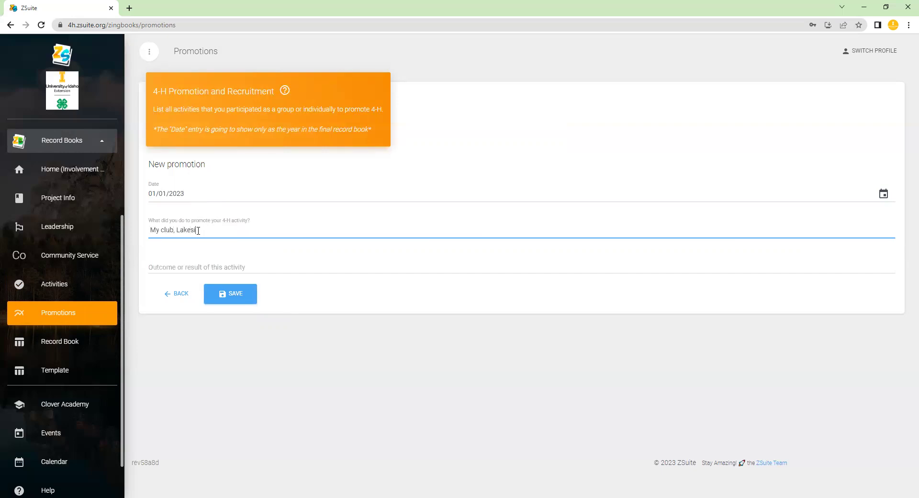
text(de Leaders had a float i)
text(n the)
text( commu)
key(BackSpace)
key(BackSpace)
key(BackSpace)
key(BackSpace)
key(BackSpace)
text(Plummer Days parade)
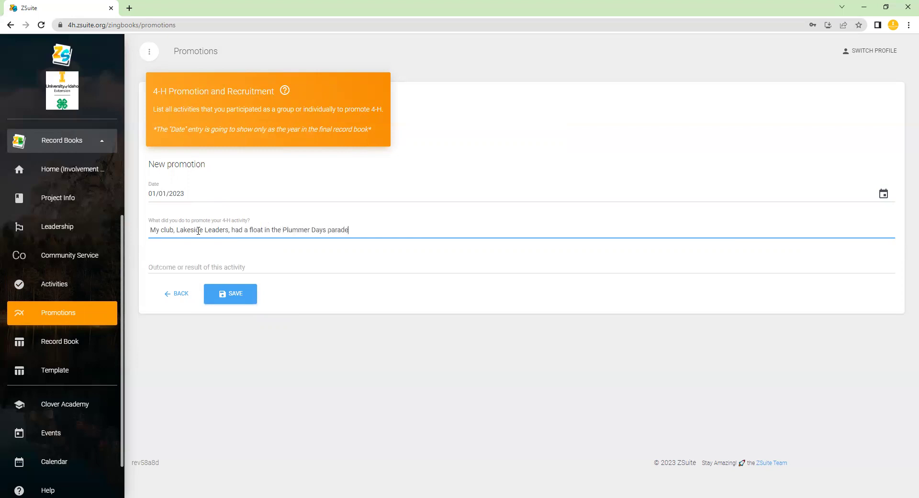
Enter the outcome "I walked the parade route and handed out over 400 pieces of candy and 4-H clover stickers." and save the promotion.
key(Tab)
text(I walked the parade route and handed out over 400 pieces)
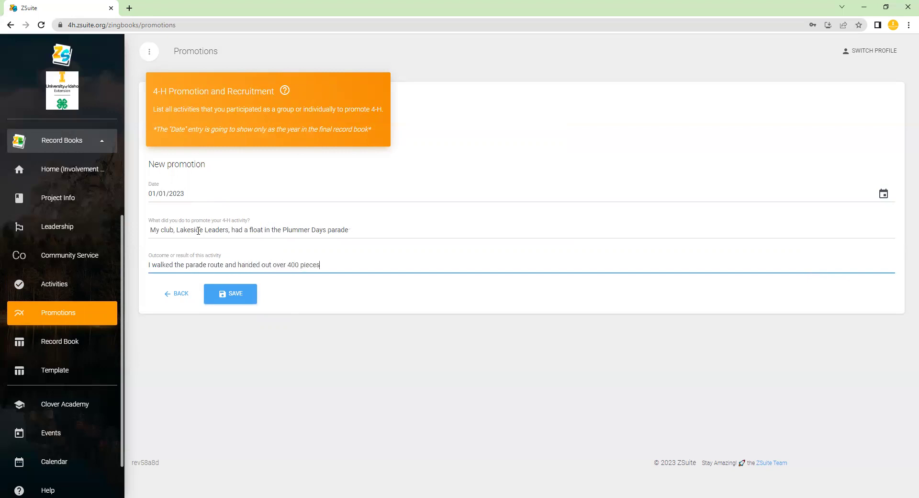
text( of candy and 4-H clover stickers.)
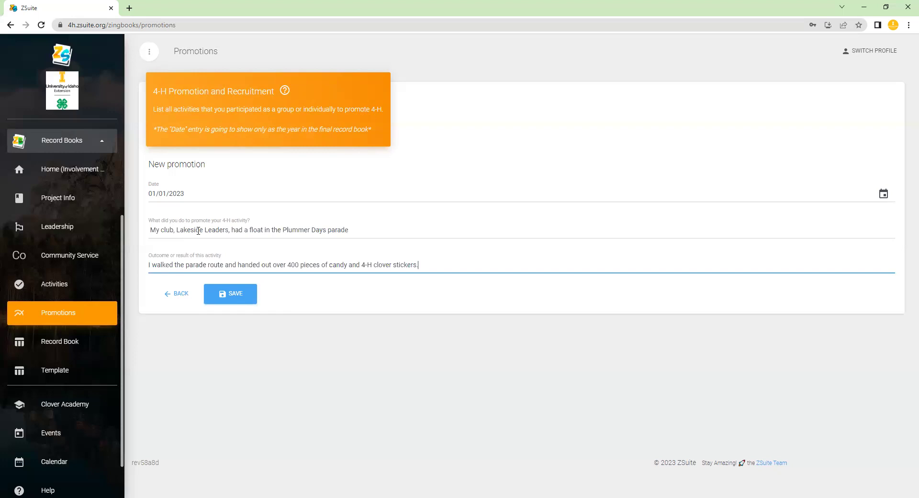
click(230, 293)
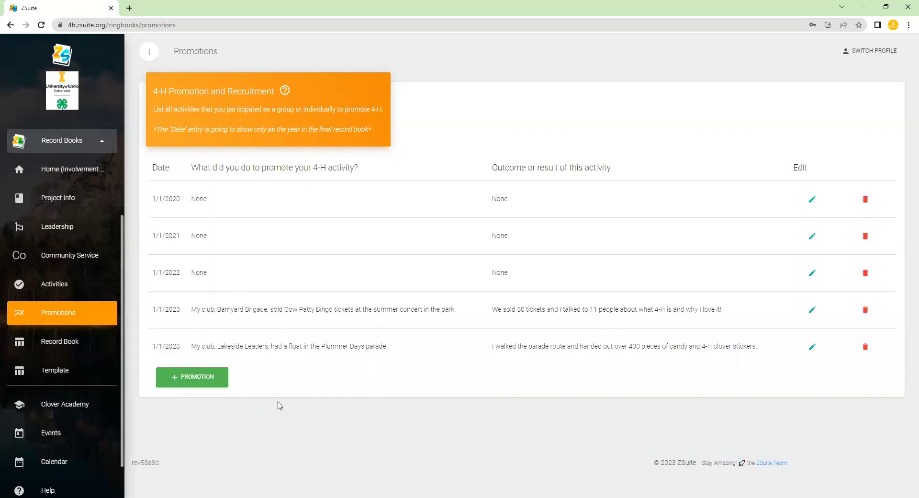
Open the compiled record book and review its project information, leadership and 4-H related community service tables.
click(66, 345)
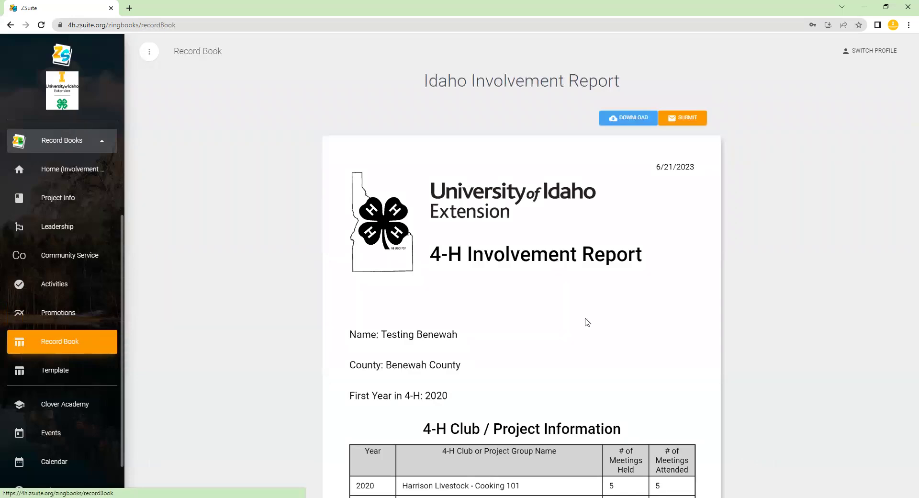
scroll(588, 321, down, 4)
scroll(587, 322, down, 15)
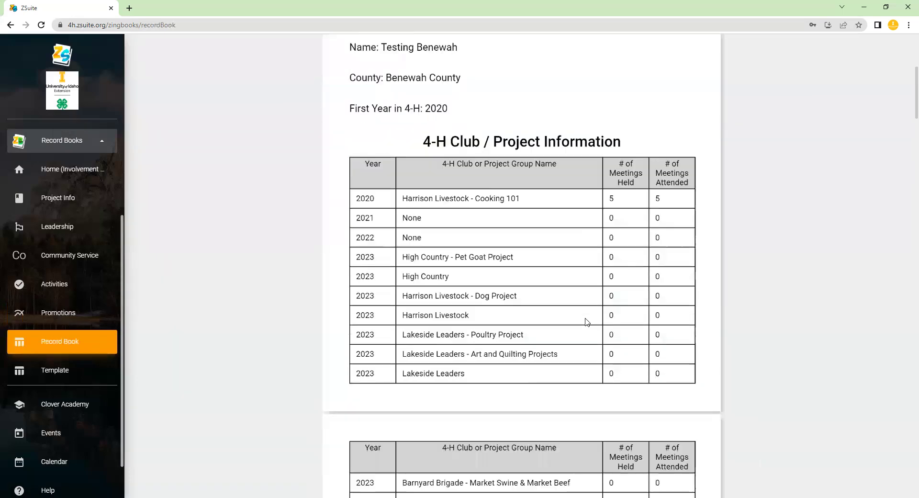
scroll(586, 320, down, 12)
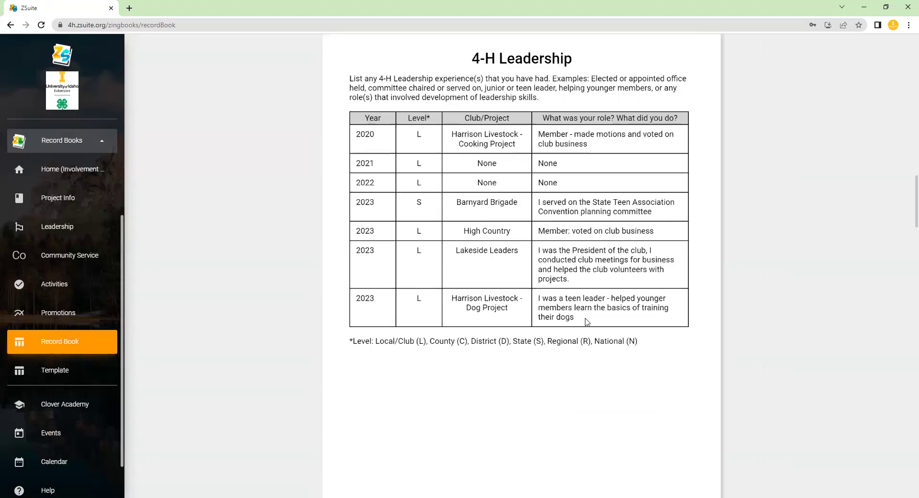
scroll(587, 320, down, 2)
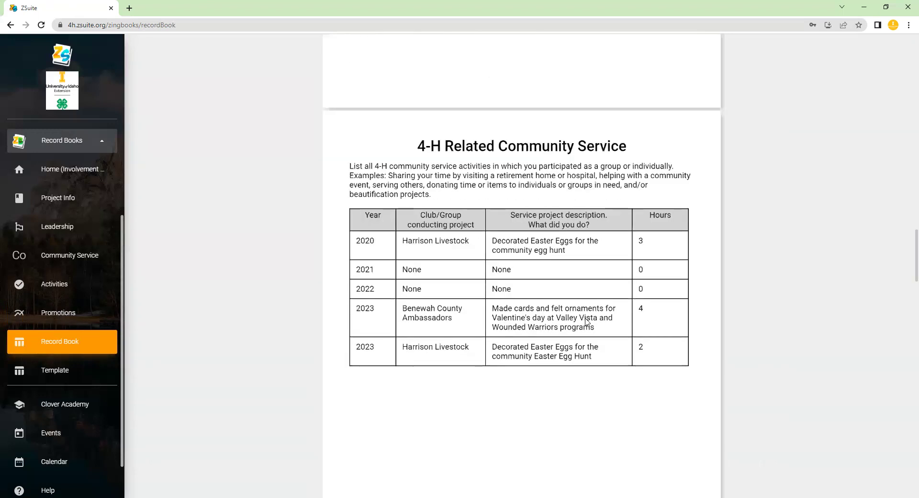
scroll(586, 320, down, 4)
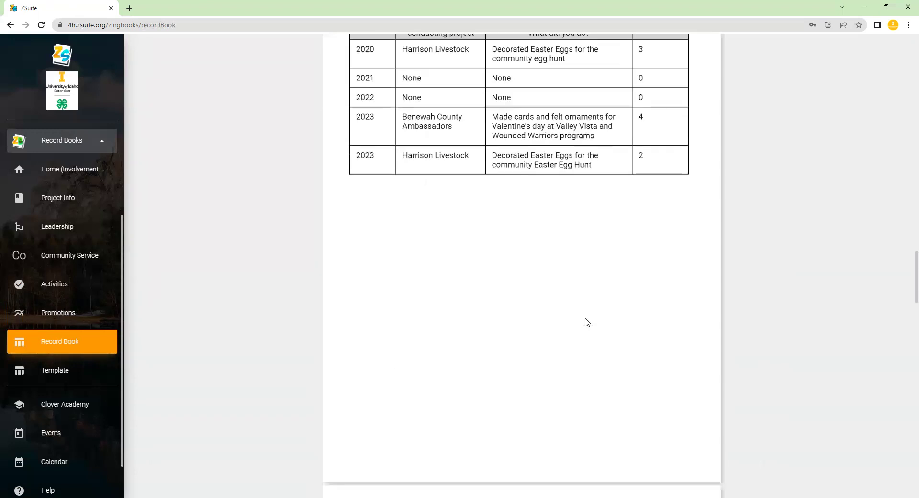
scroll(584, 320, up, 2)
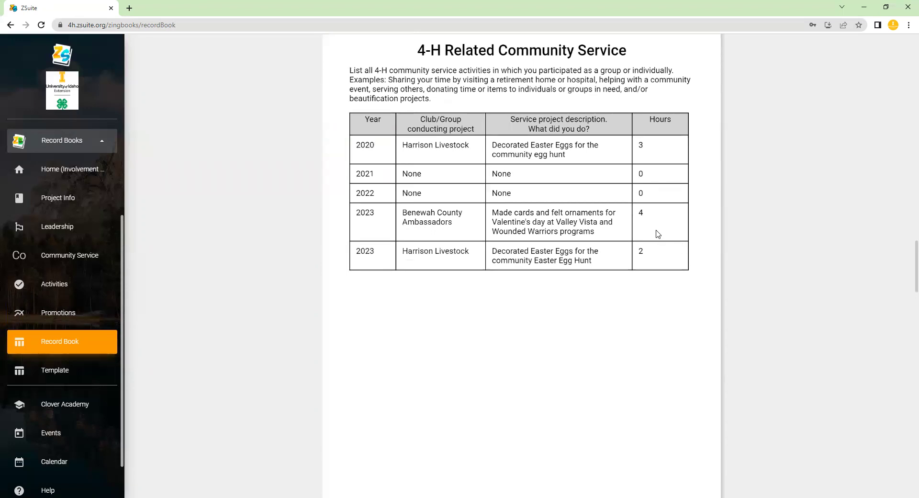
Review the record book's community service outside 4-H, contests and activities, and promotion tables, and return to its beginning.
scroll(657, 232, down, 5)
scroll(656, 229, down, 6)
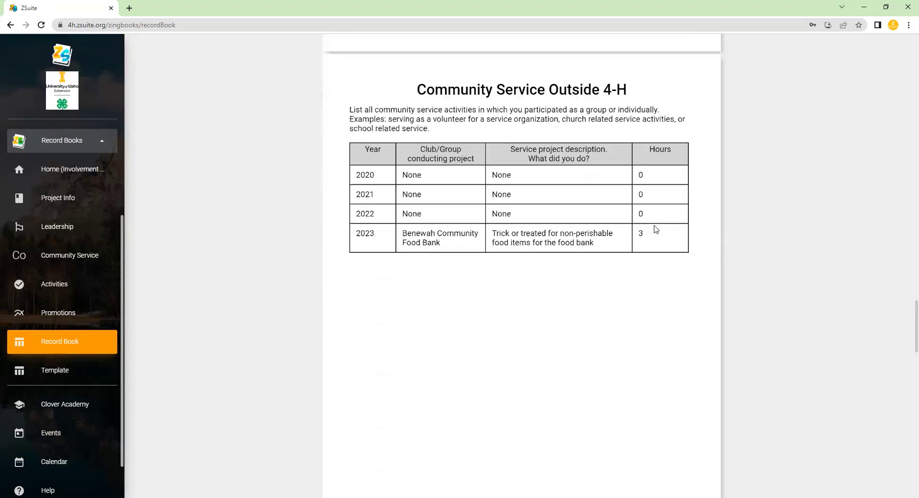
scroll(655, 229, down, 15)
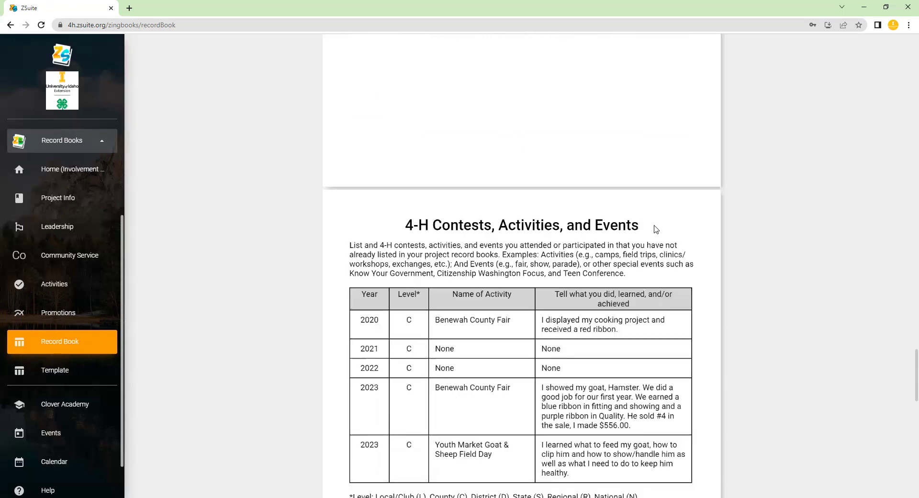
scroll(656, 229, down, 13)
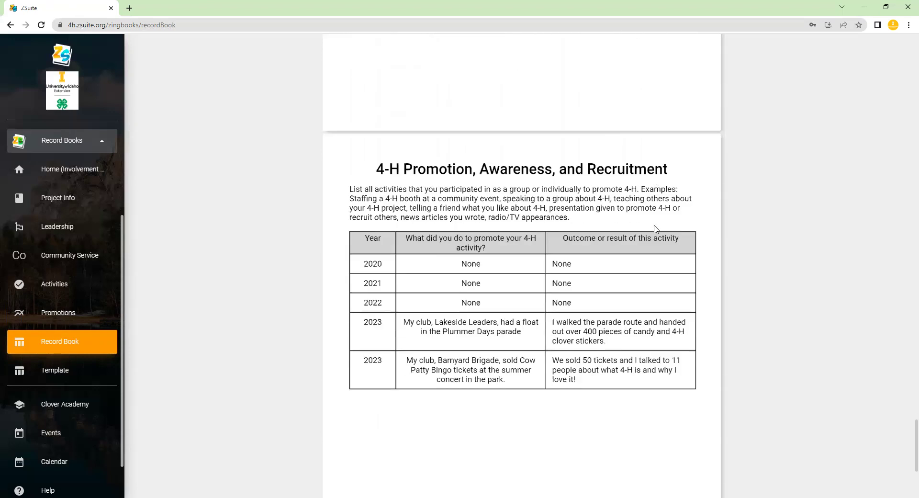
scroll(655, 229, up, 7)
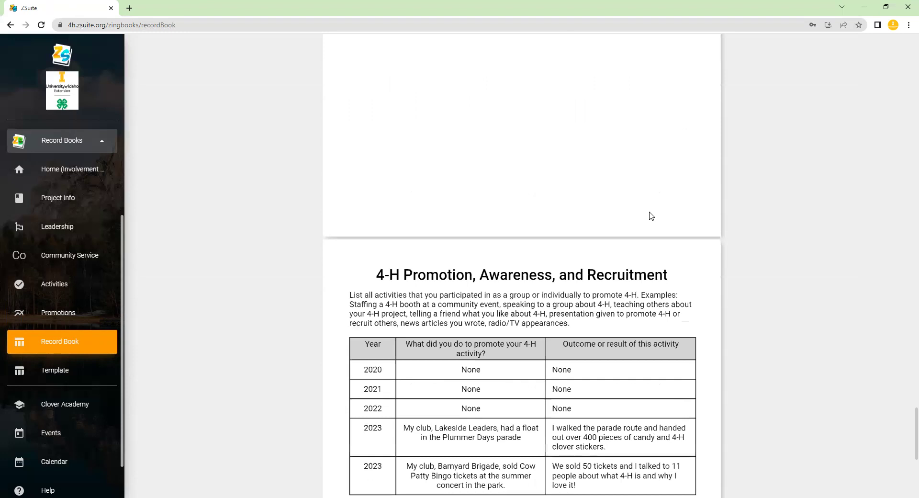
scroll(651, 216, up, 20)
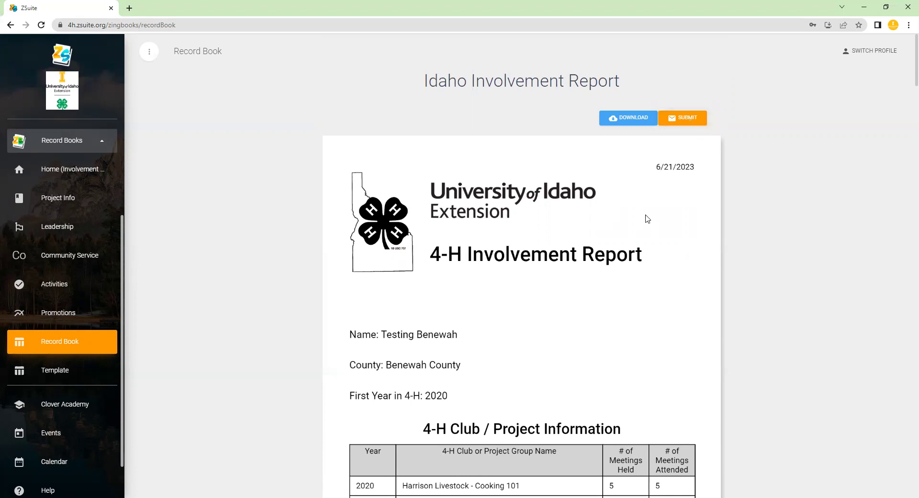
Open the blank Involvement Report template and look through its cover, project information and leadership pages.
click(47, 378)
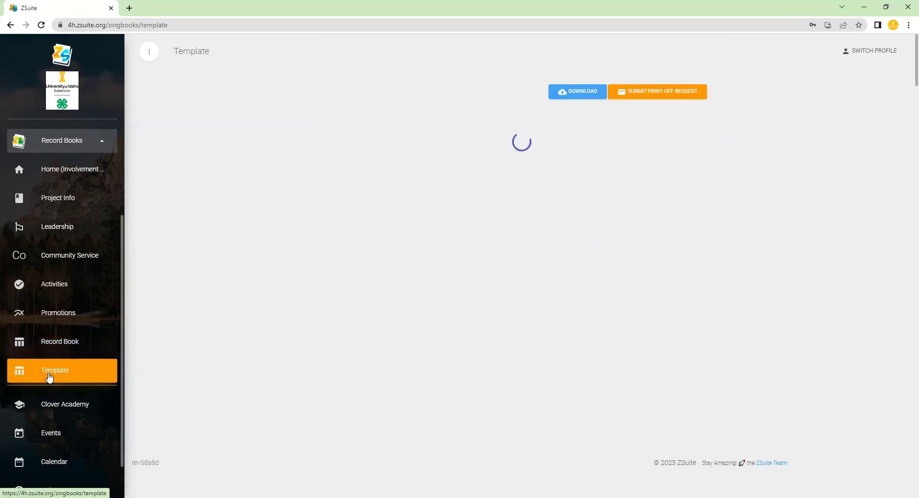
scroll(479, 324, down, 15)
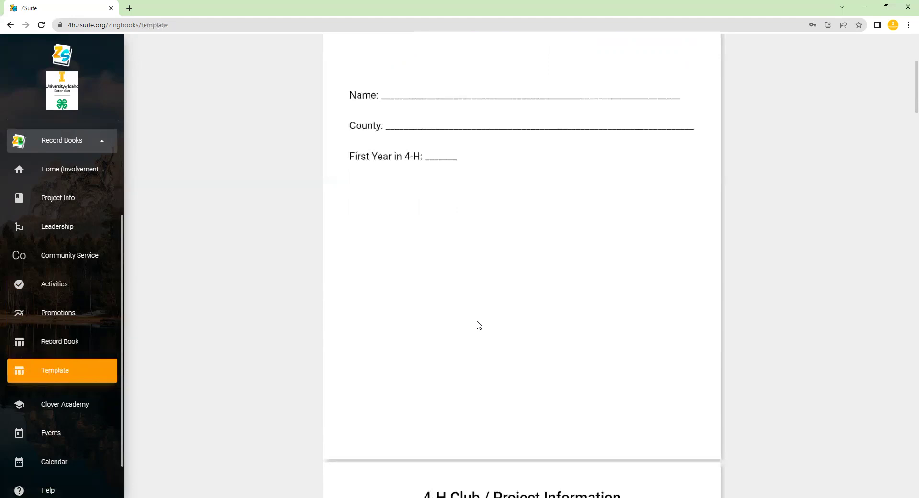
scroll(478, 324, down, 15)
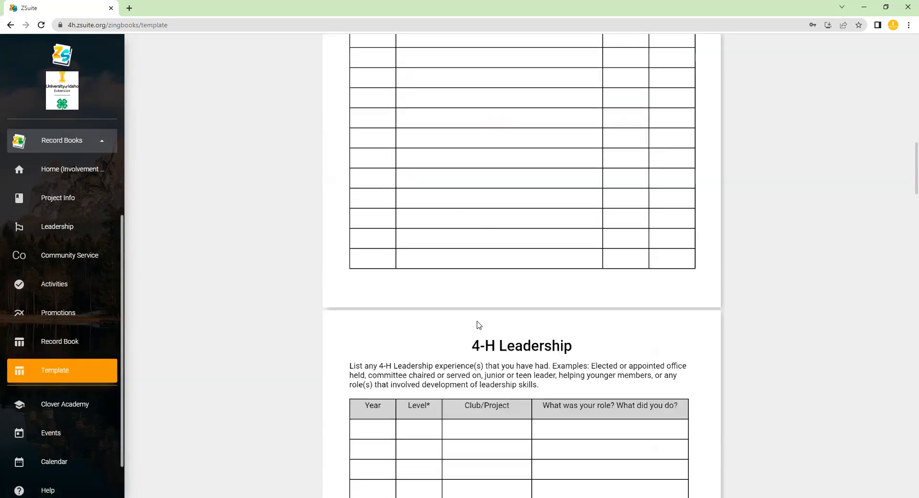